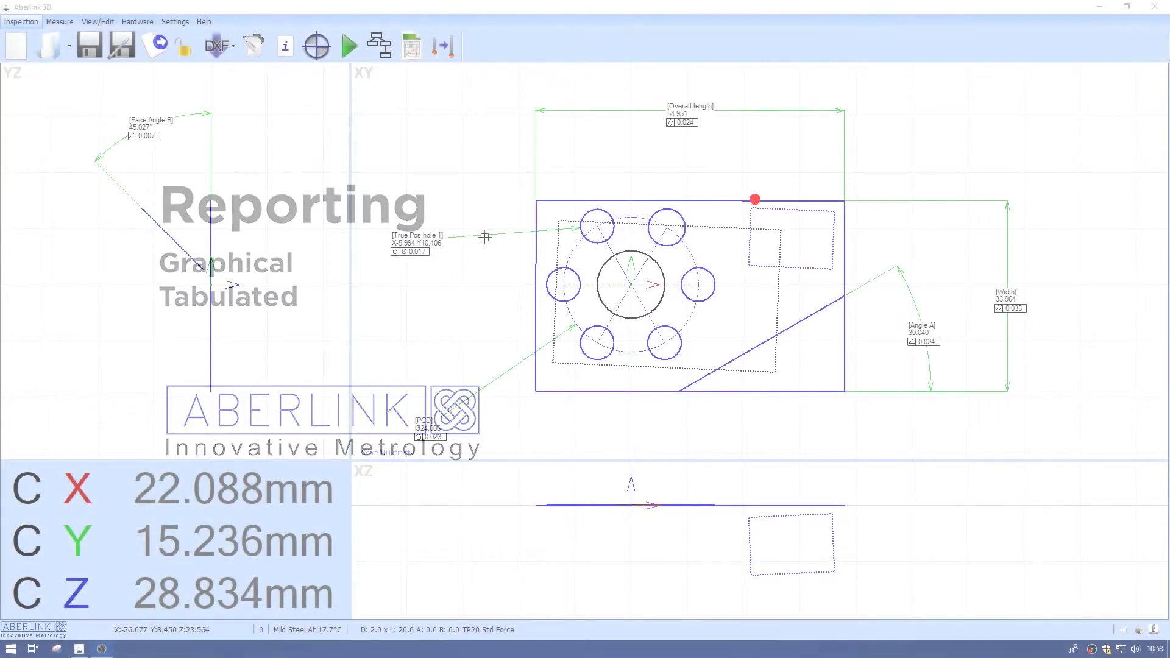
Check the Overall length and Angle A (30.040° vs 30.000° nominal) tolerances, then close both
double_click(597, 109)
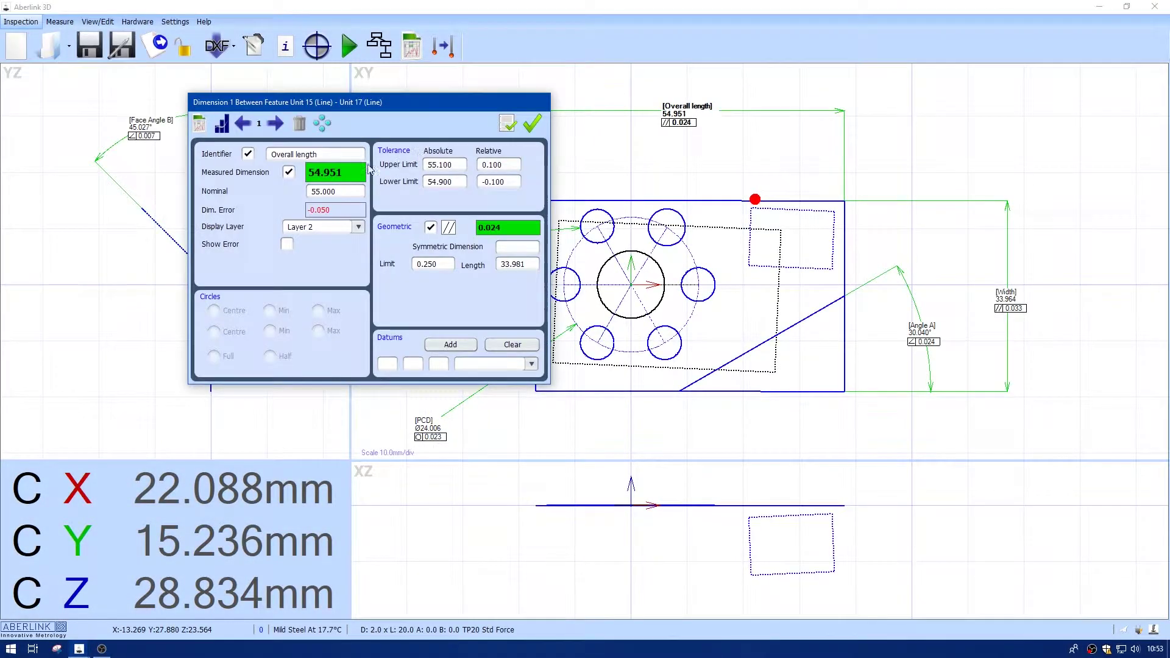
click(534, 126)
double_click(907, 287)
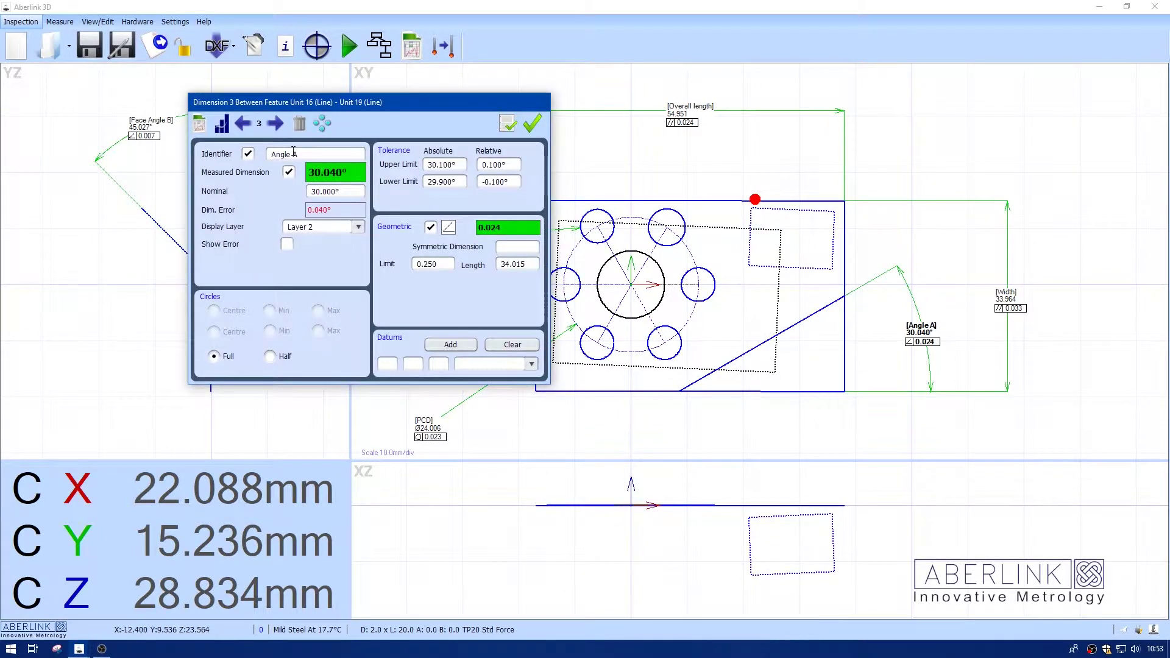
click(531, 125)
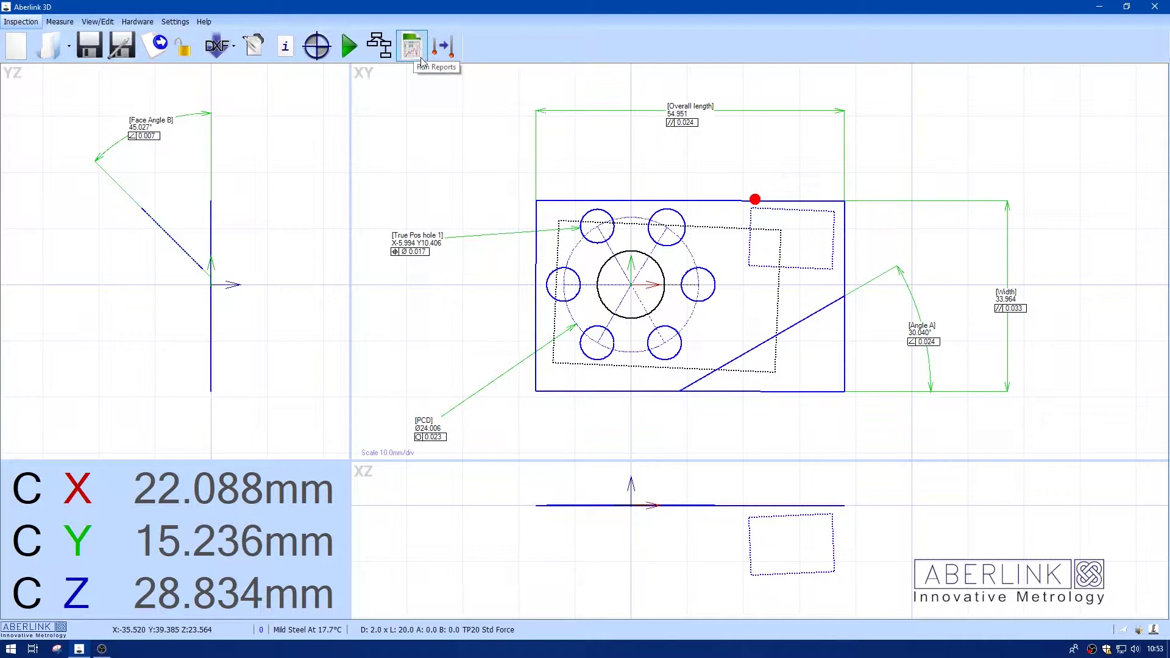
Enable Graphic Details with XY and YZ views and feature IDs, plus Tabulated Dimensions
right_click(424, 111)
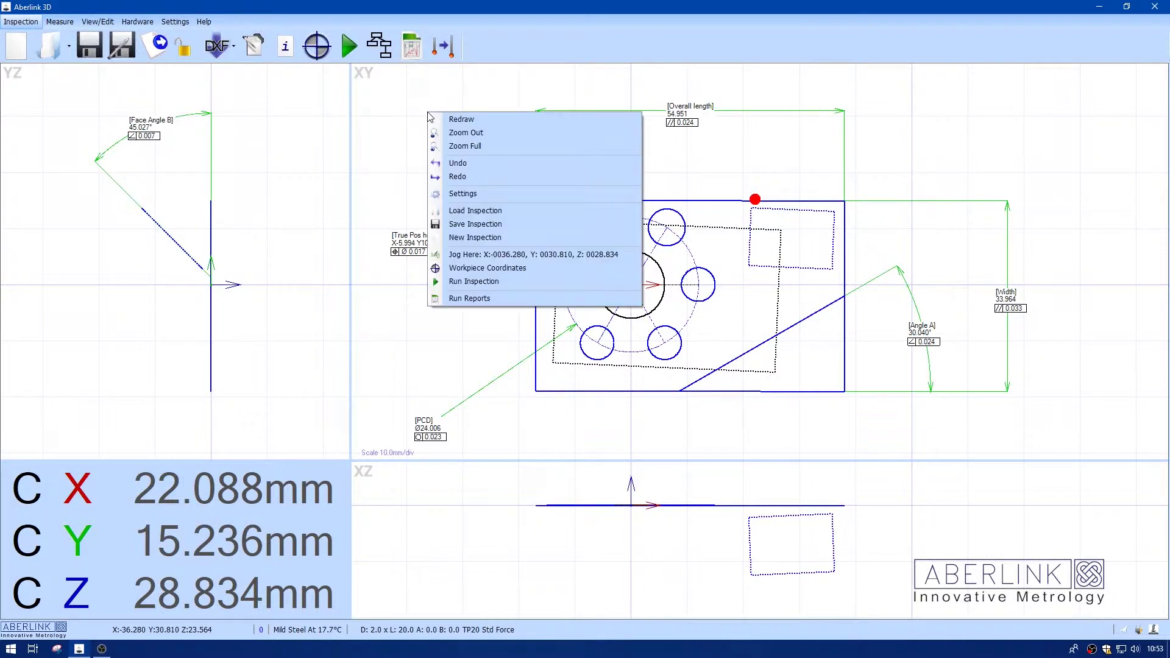
click(477, 300)
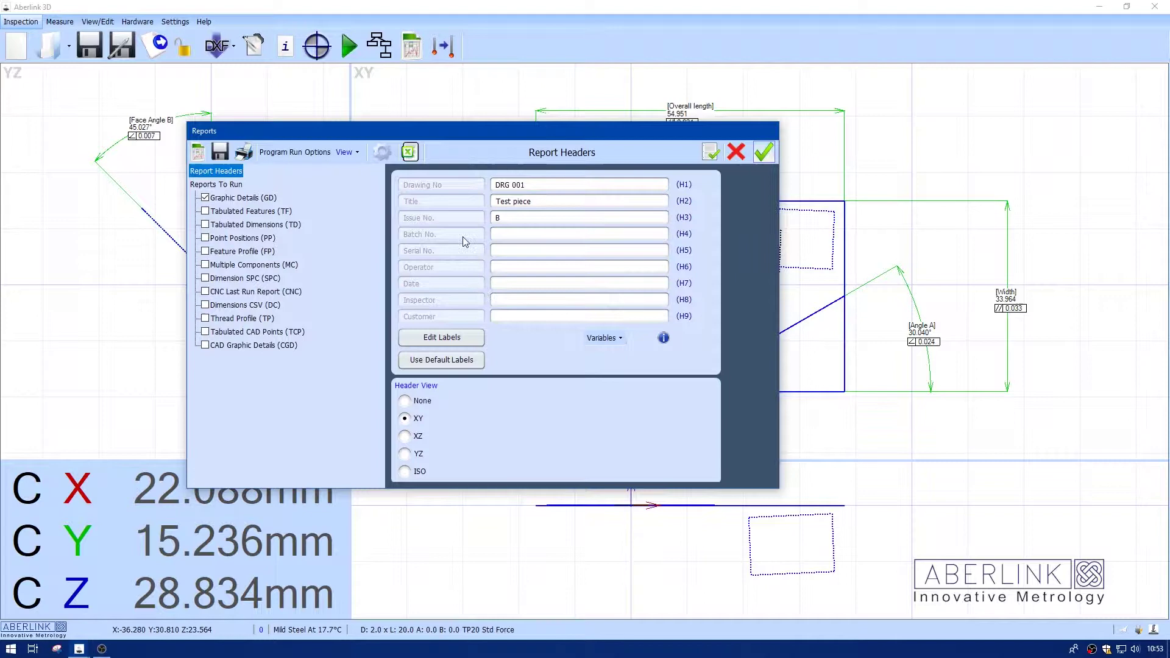
click(256, 198)
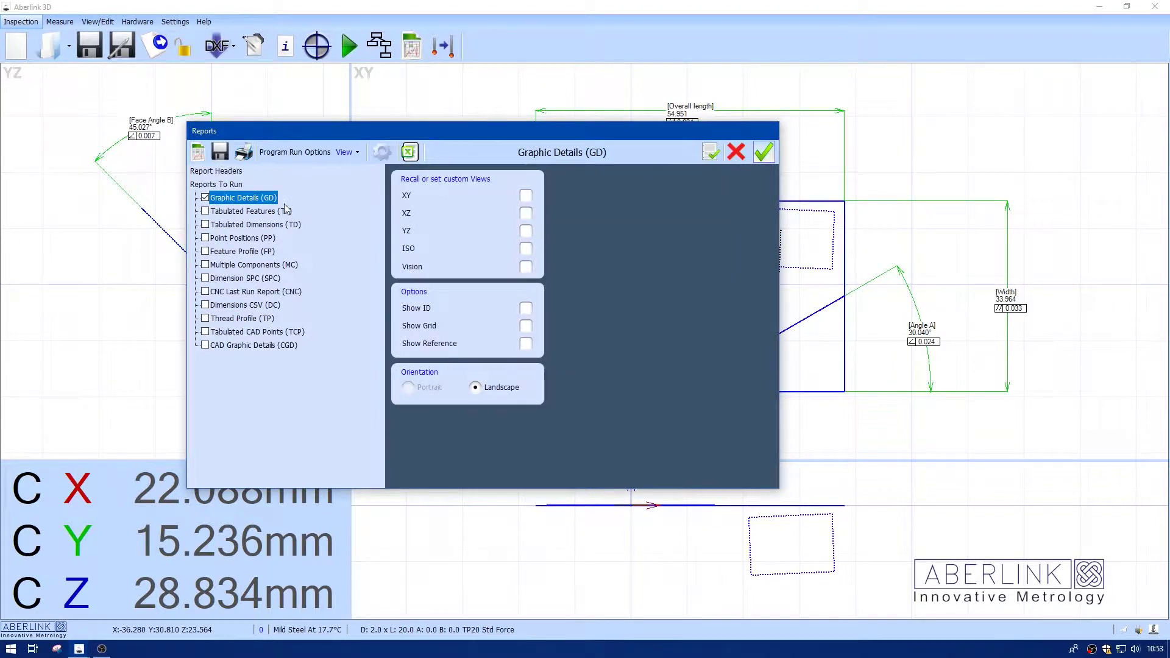
click(526, 196)
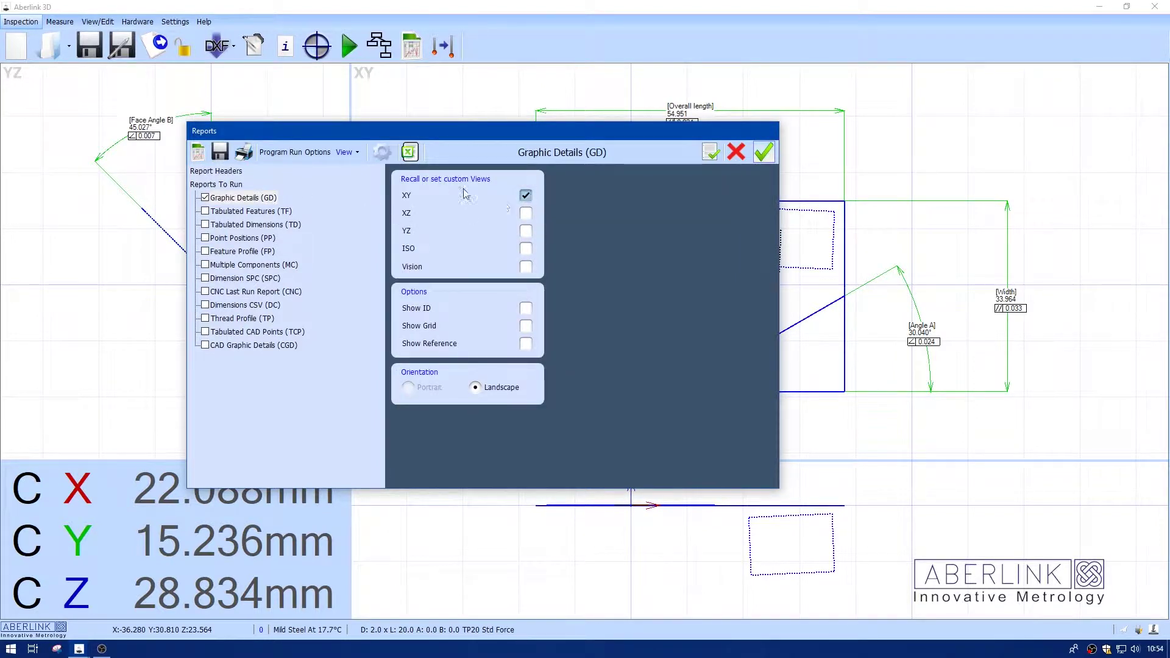
click(525, 231)
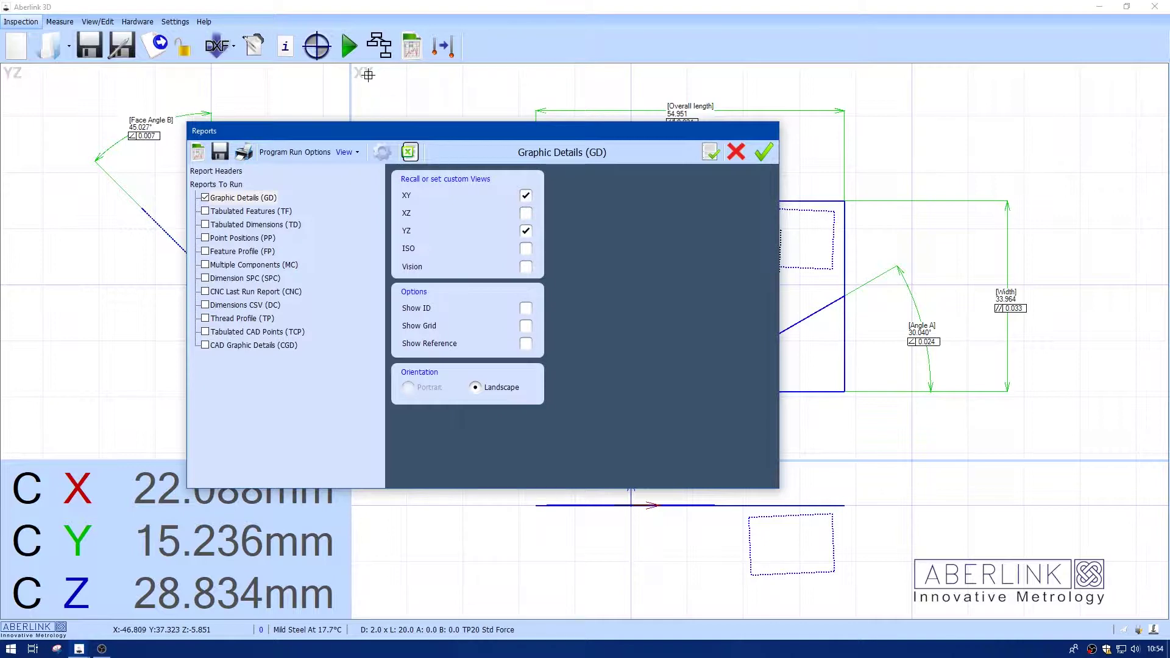
click(526, 308)
click(226, 228)
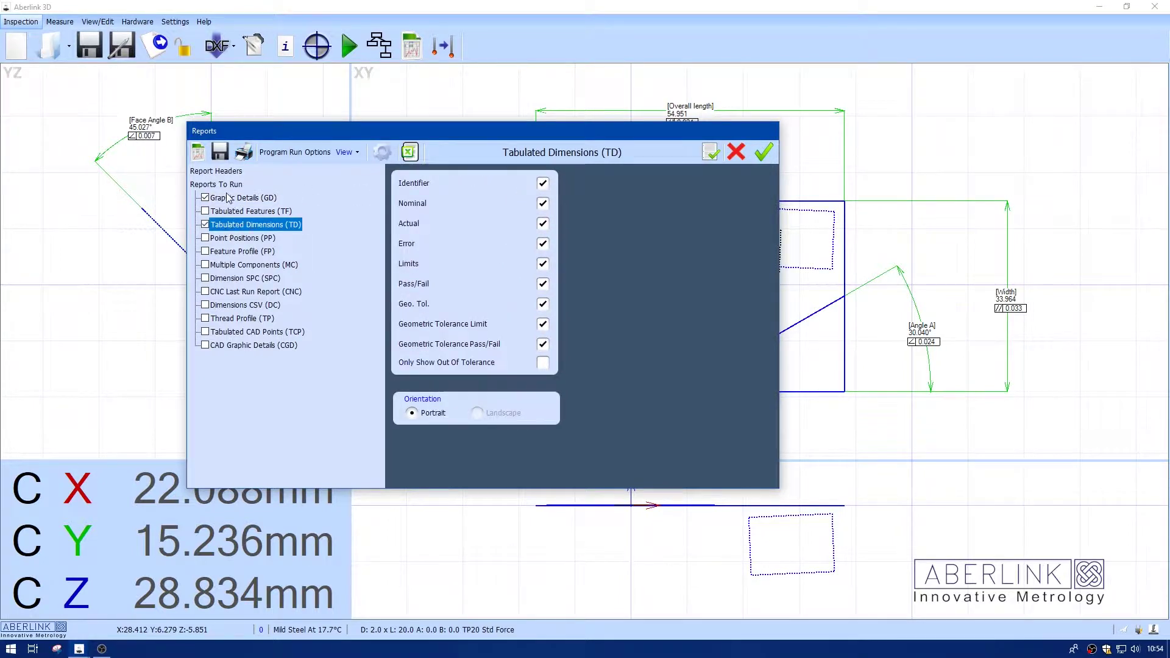
Rename the H6 report header label from Operator to Material
click(225, 173)
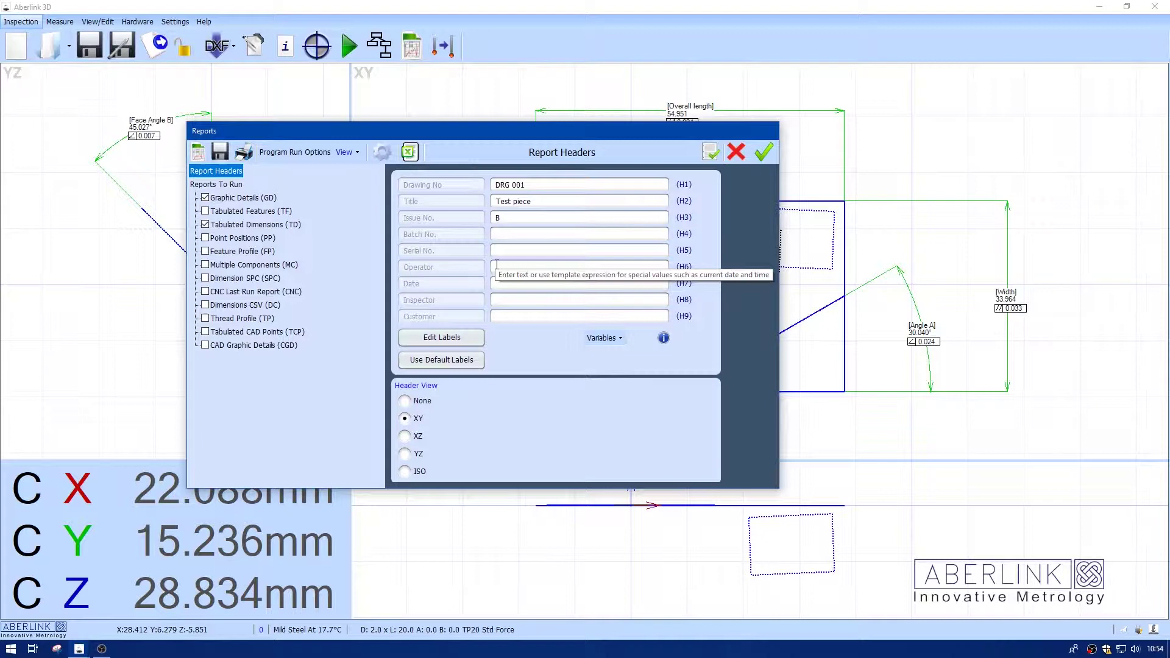
click(442, 337)
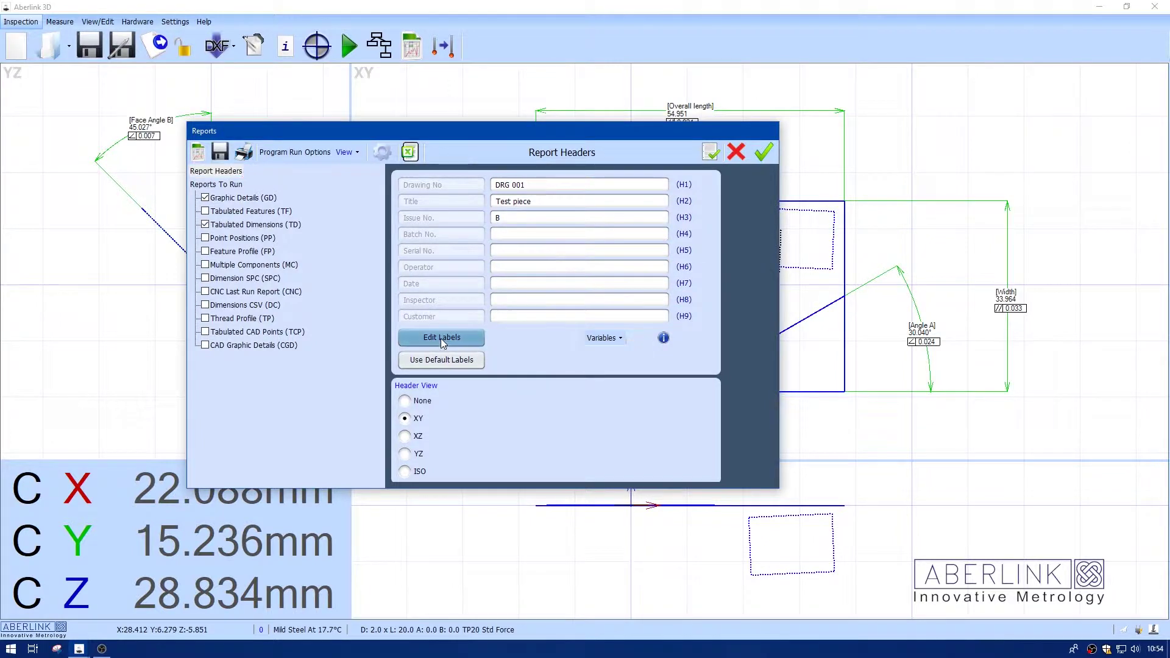
drag(441, 269, 401, 271)
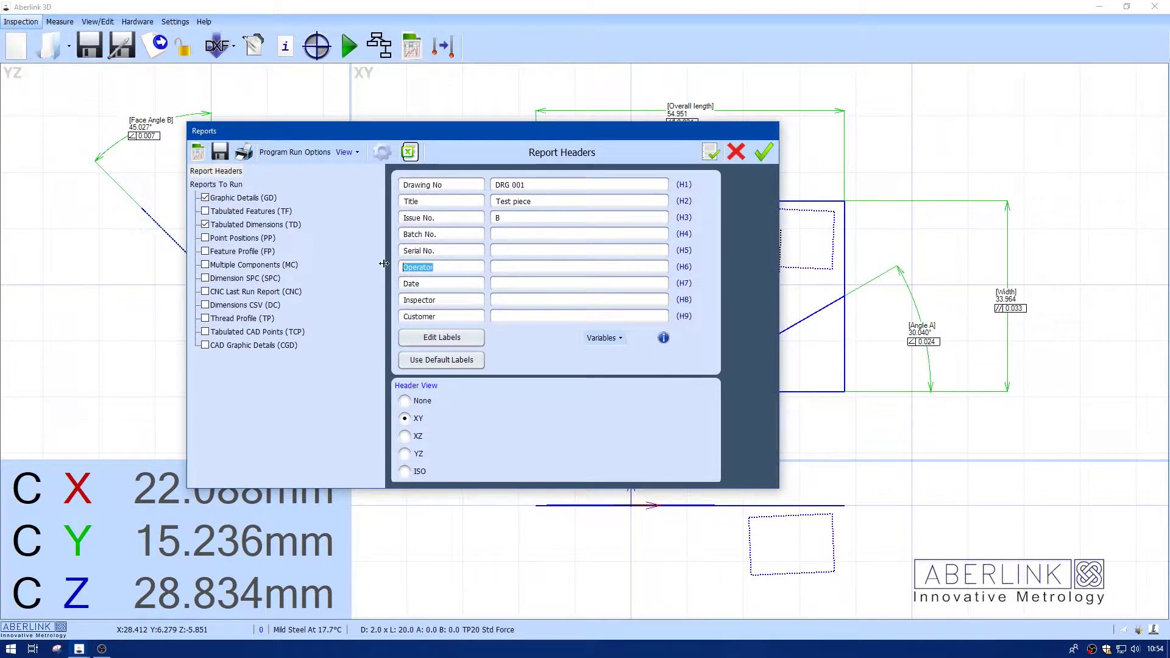
text(Material)
Fill the Material header value with the {material} template variable
click(520, 265)
click(663, 339)
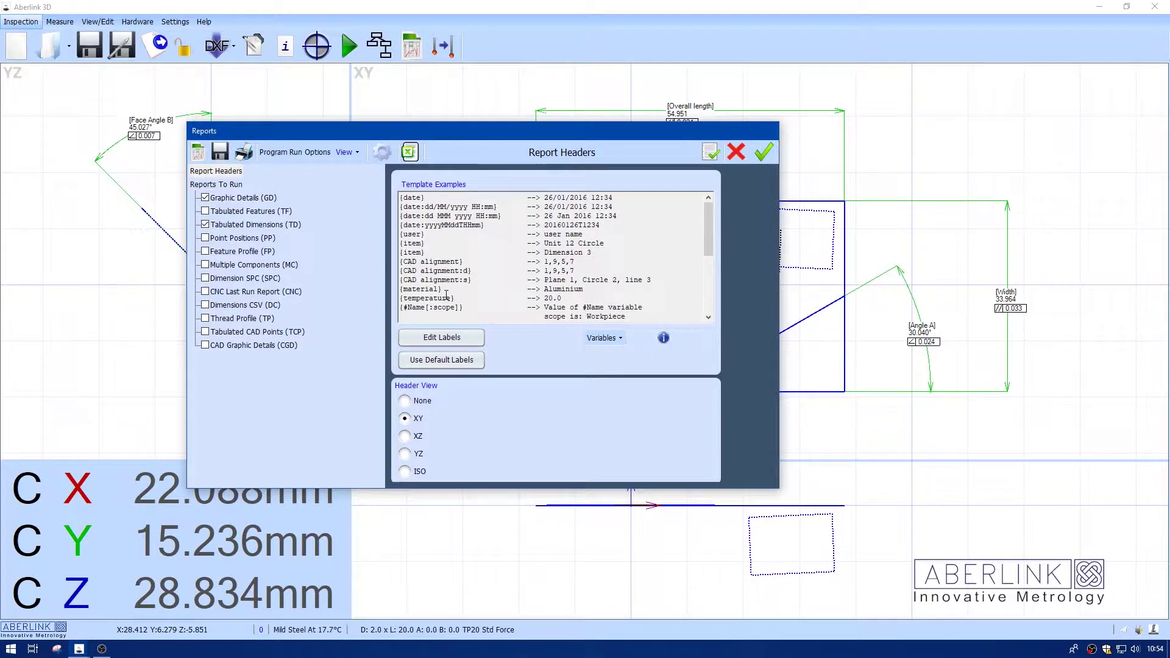
drag(443, 290, 400, 289)
key(ctrl+c)
click(661, 340)
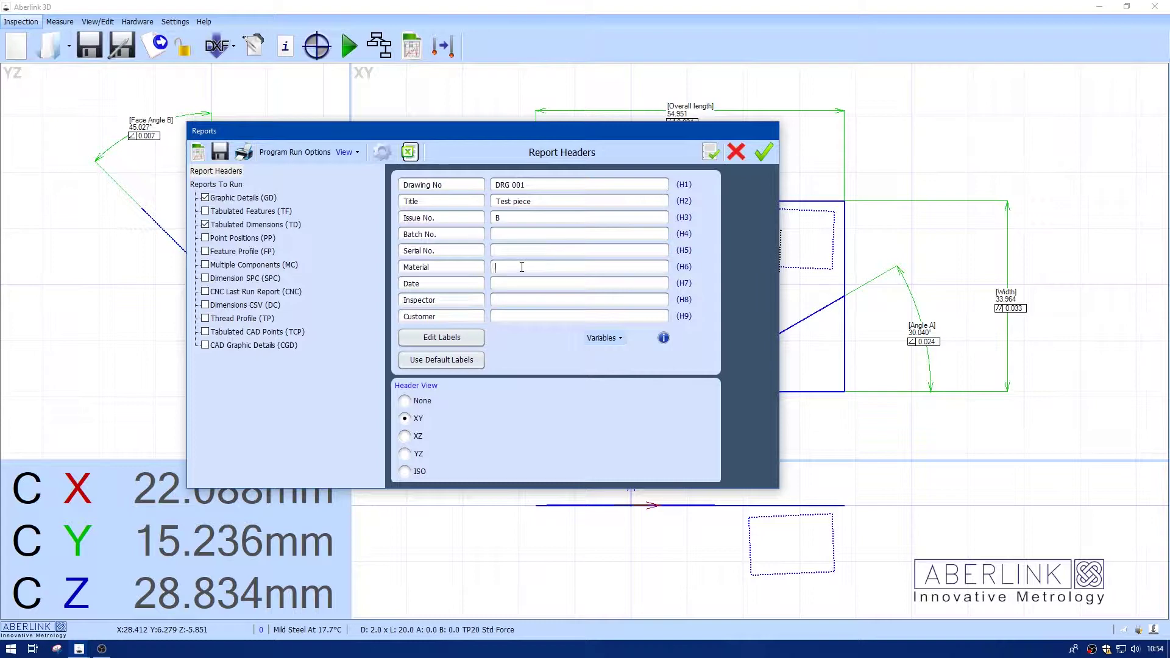
key(ctrl+v)
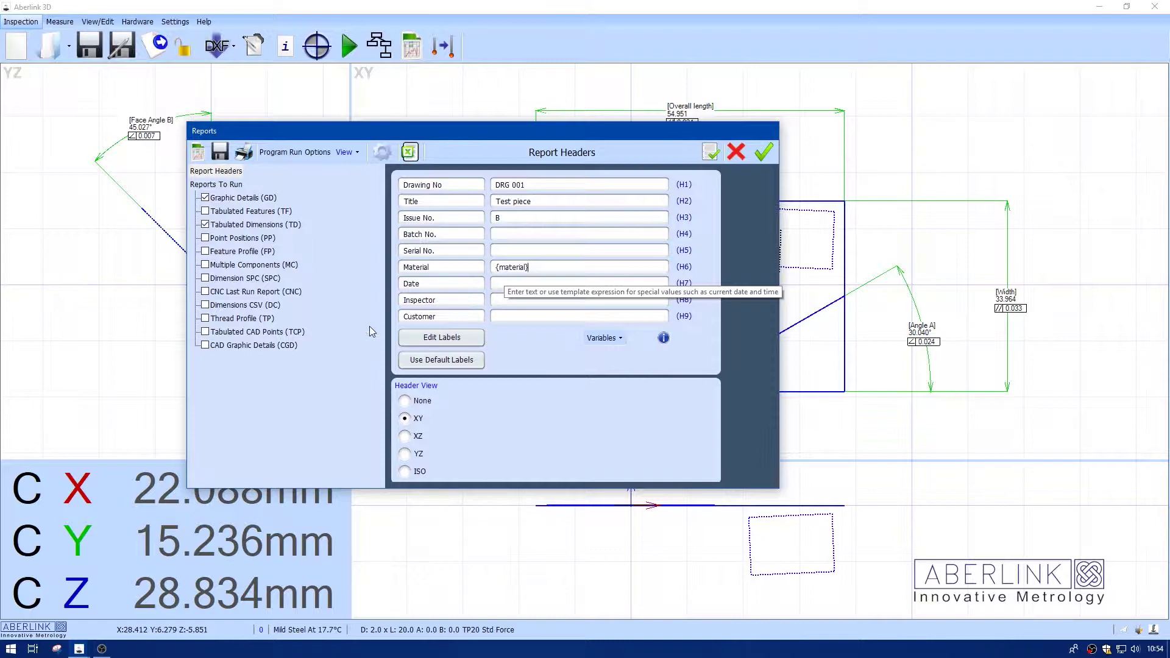
Generate the reports, review the GDXY and GDYZ graphics, then show the TD results table
click(198, 153)
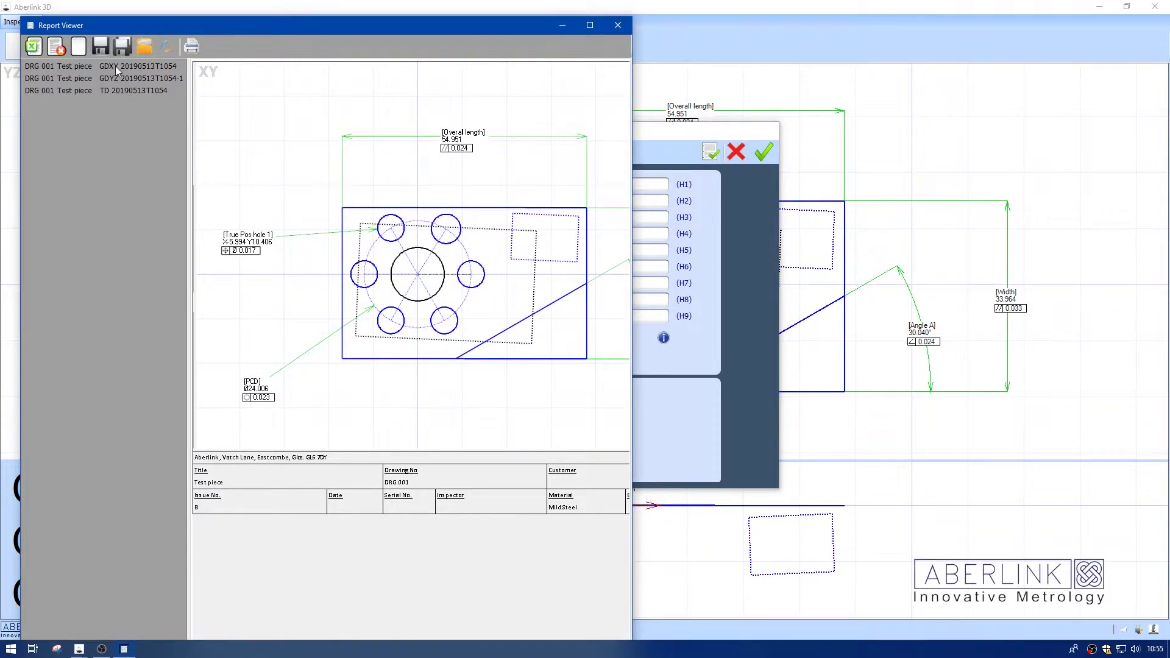
click(151, 67)
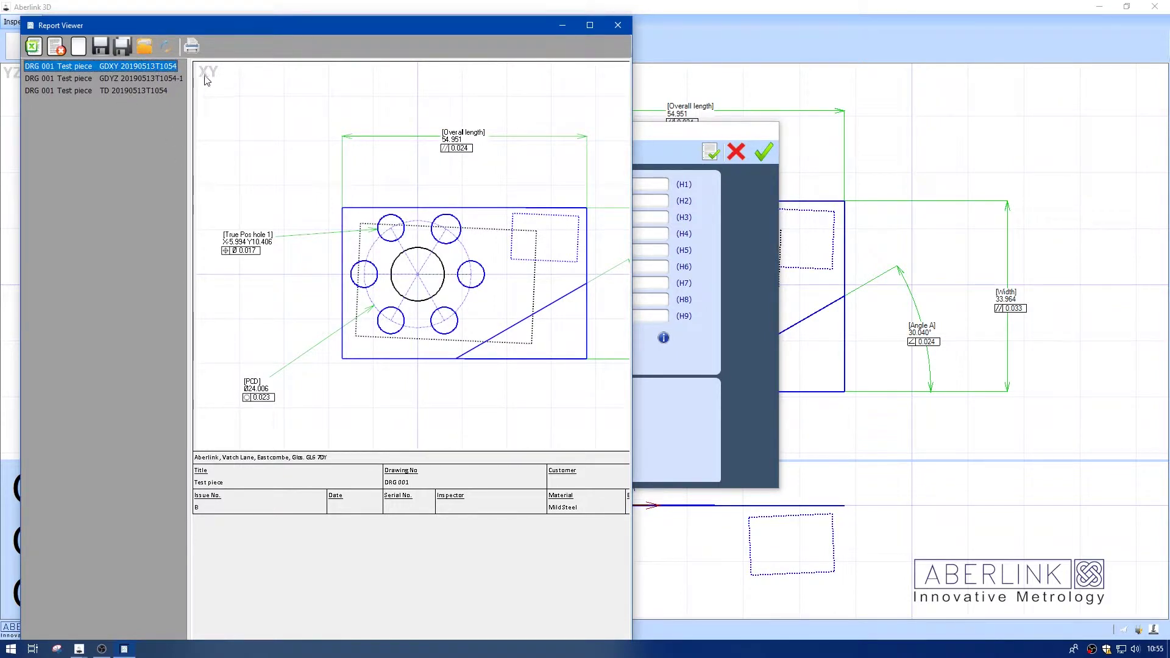
click(167, 79)
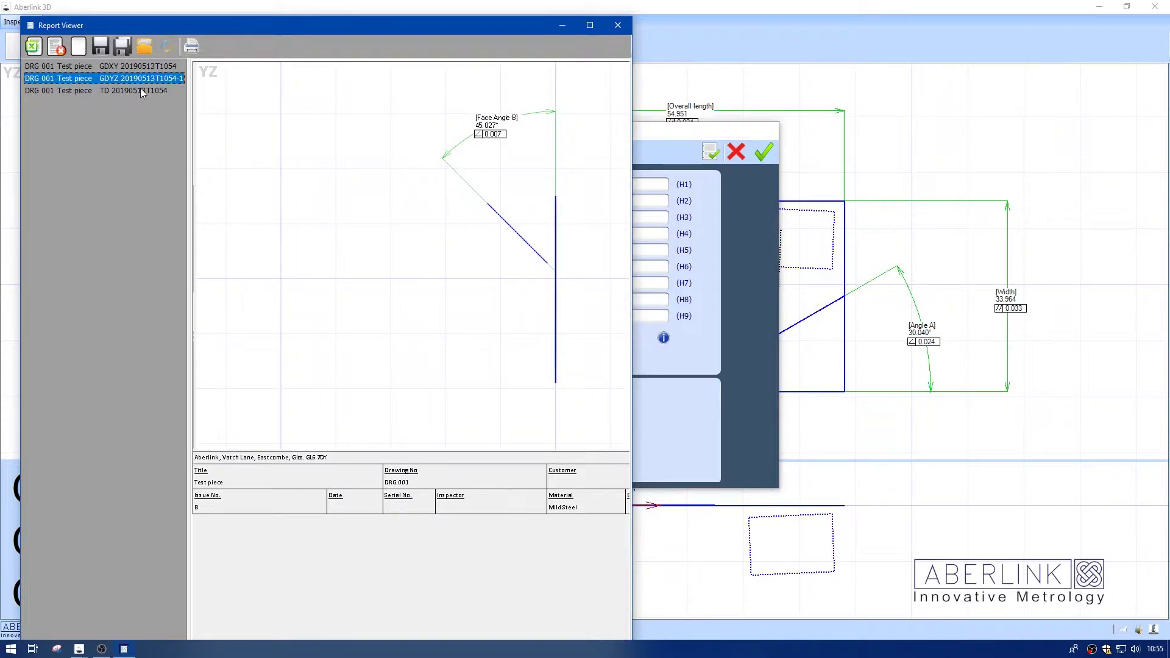
drag(632, 255, 1026, 195)
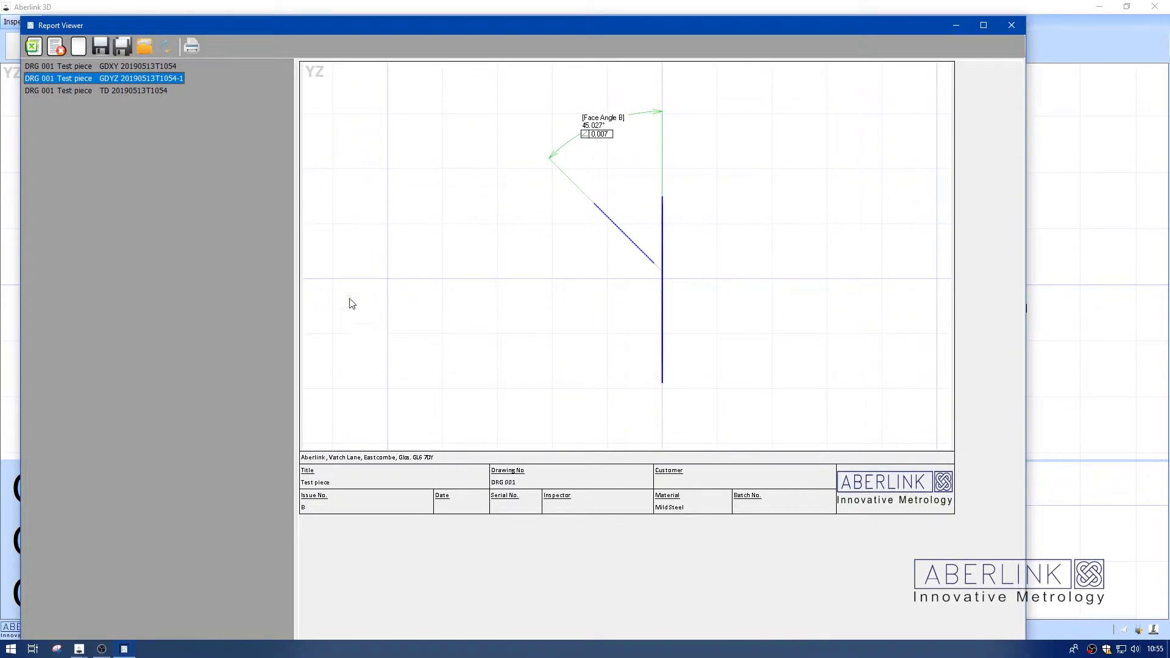
click(104, 89)
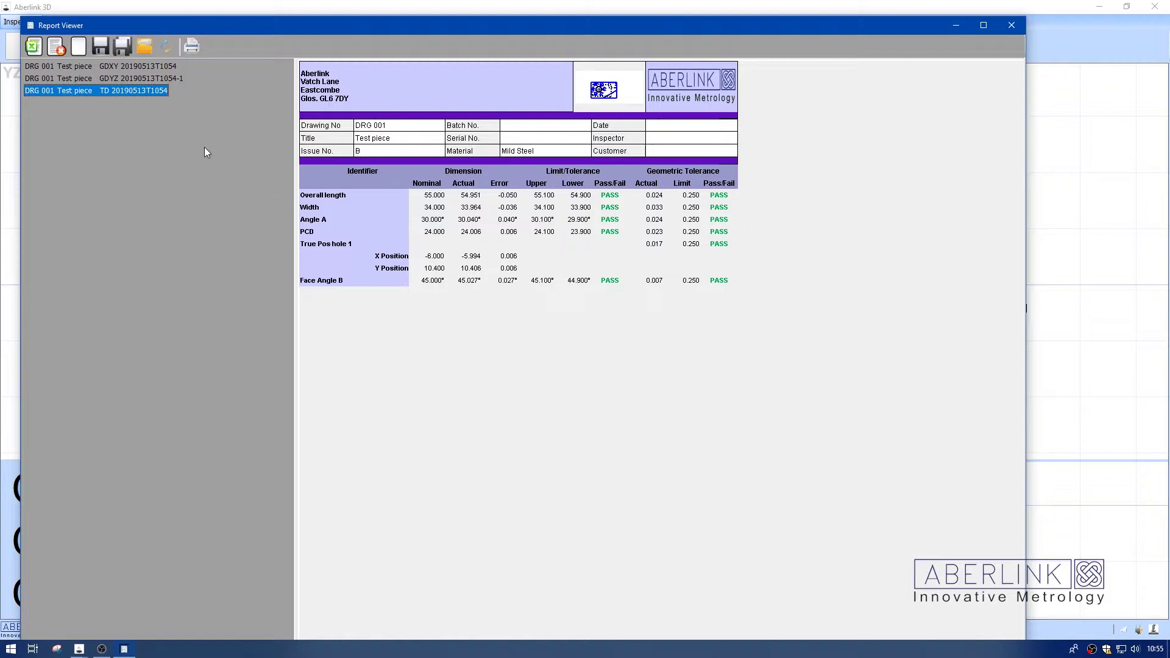
Open the report Print dialog and cancel it without printing
click(192, 46)
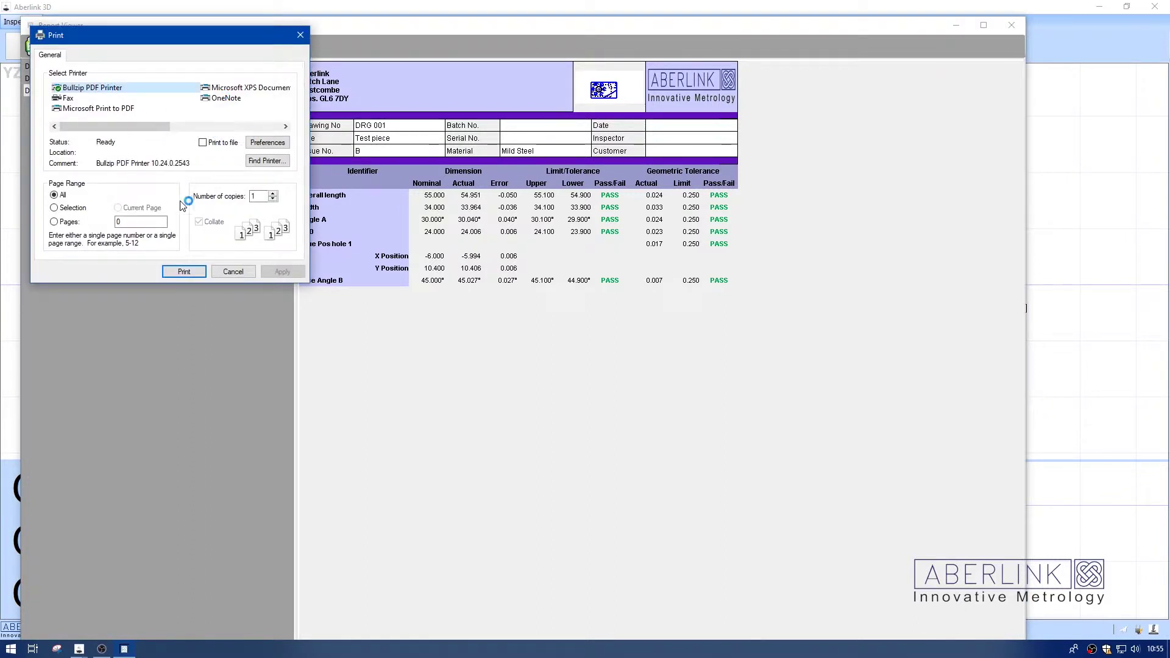
click(230, 271)
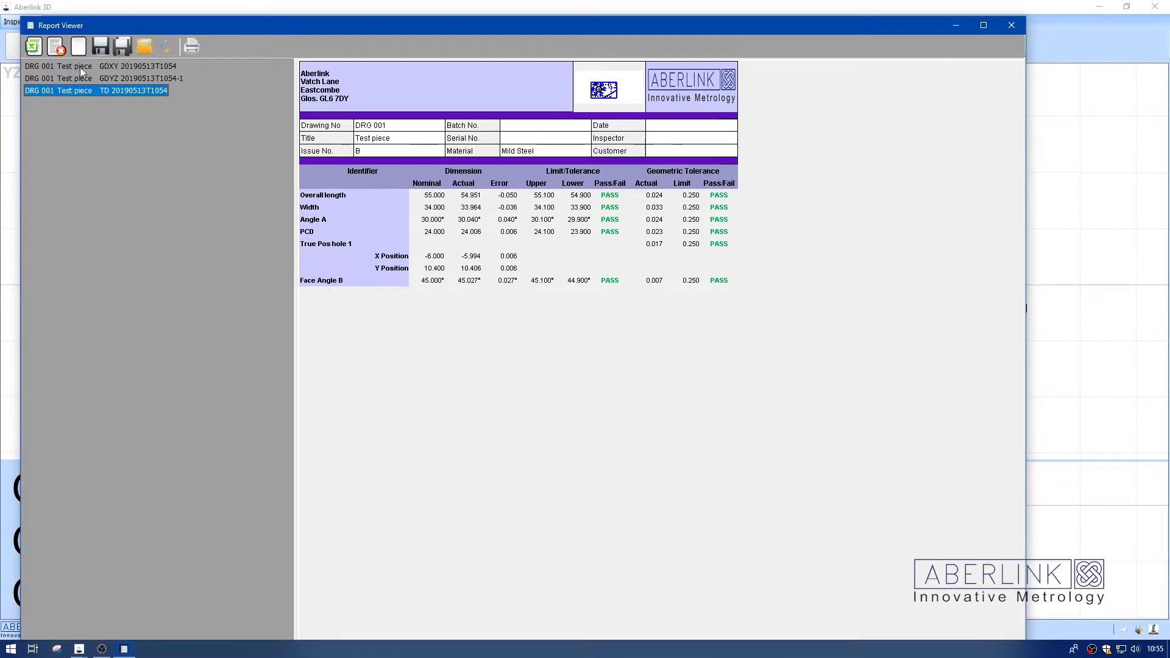
Save all three reports into a new Desktop folder 'test piece results', merging with the existing one
click(123, 49)
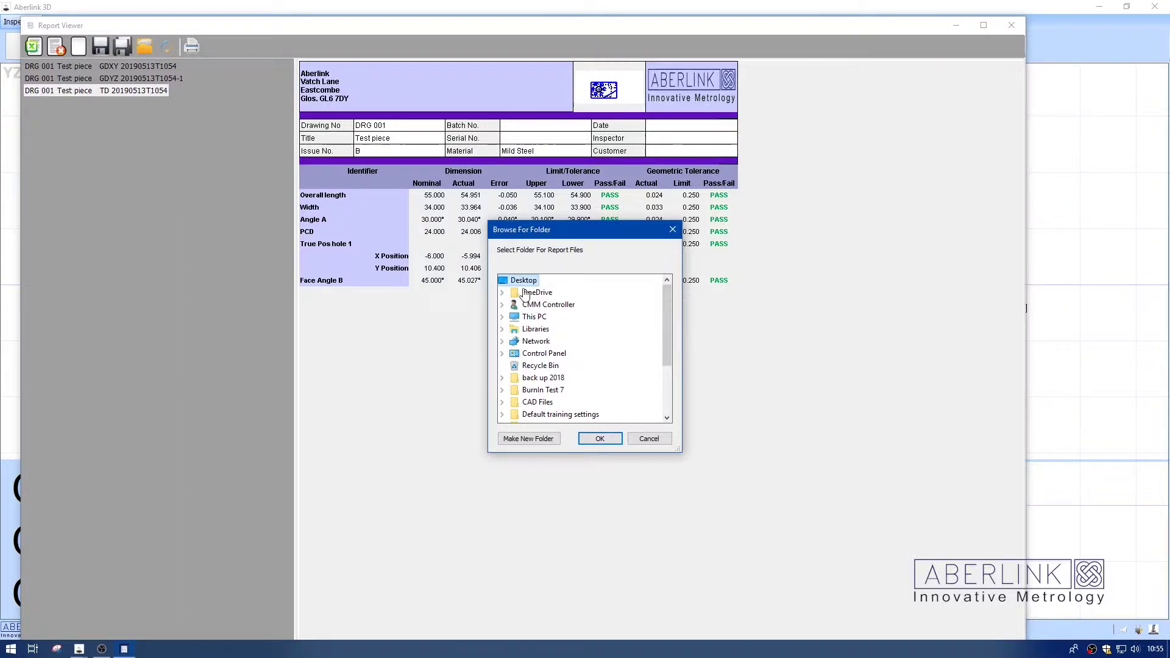
click(528, 437)
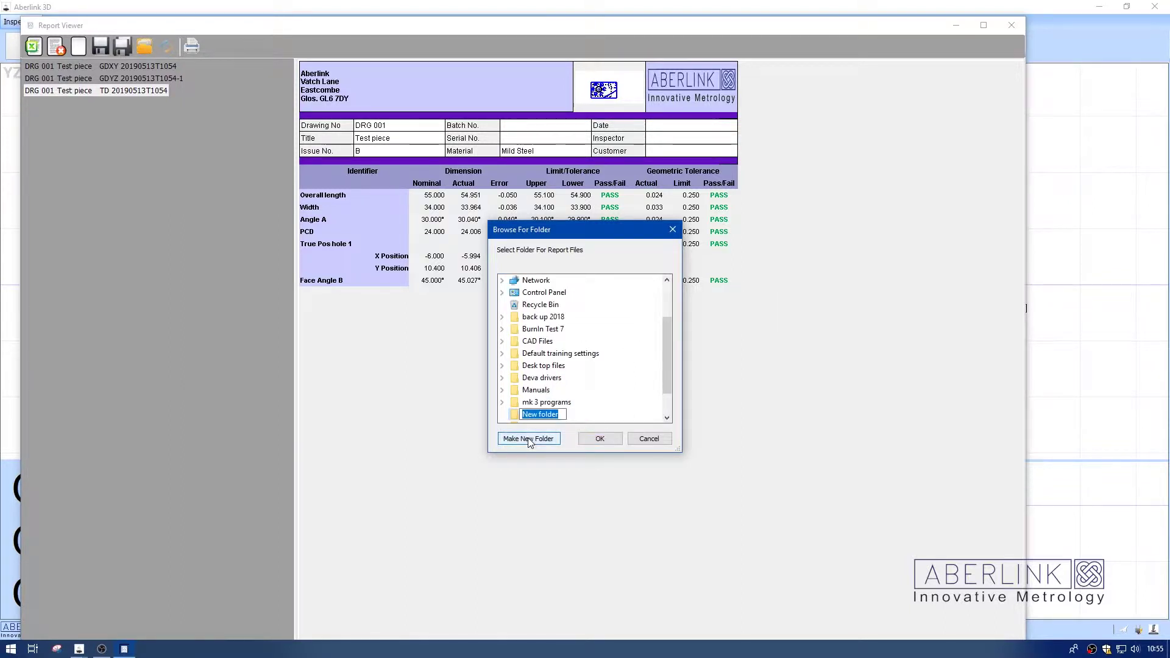
text(test piece results)
click(600, 439)
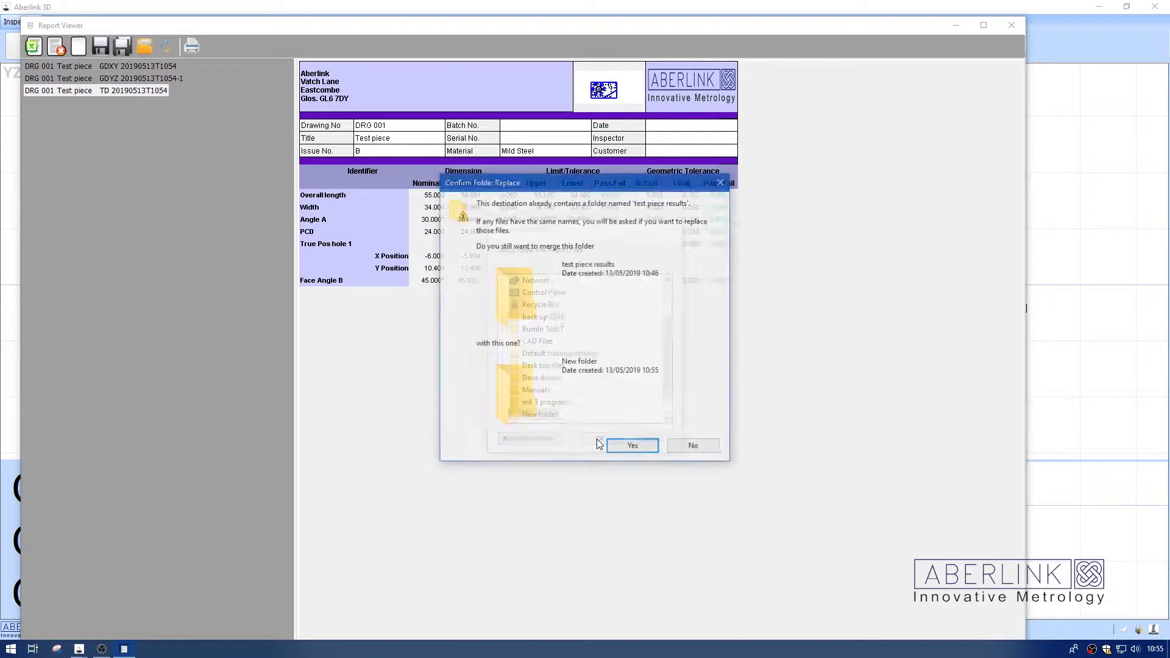
click(630, 448)
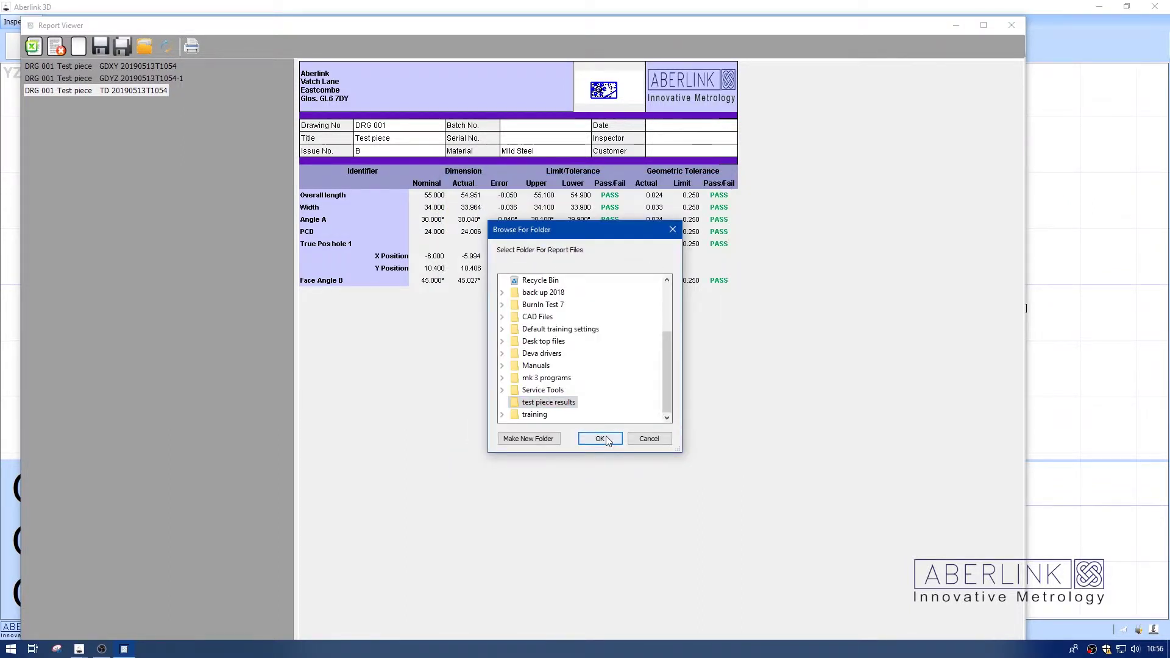
click(602, 439)
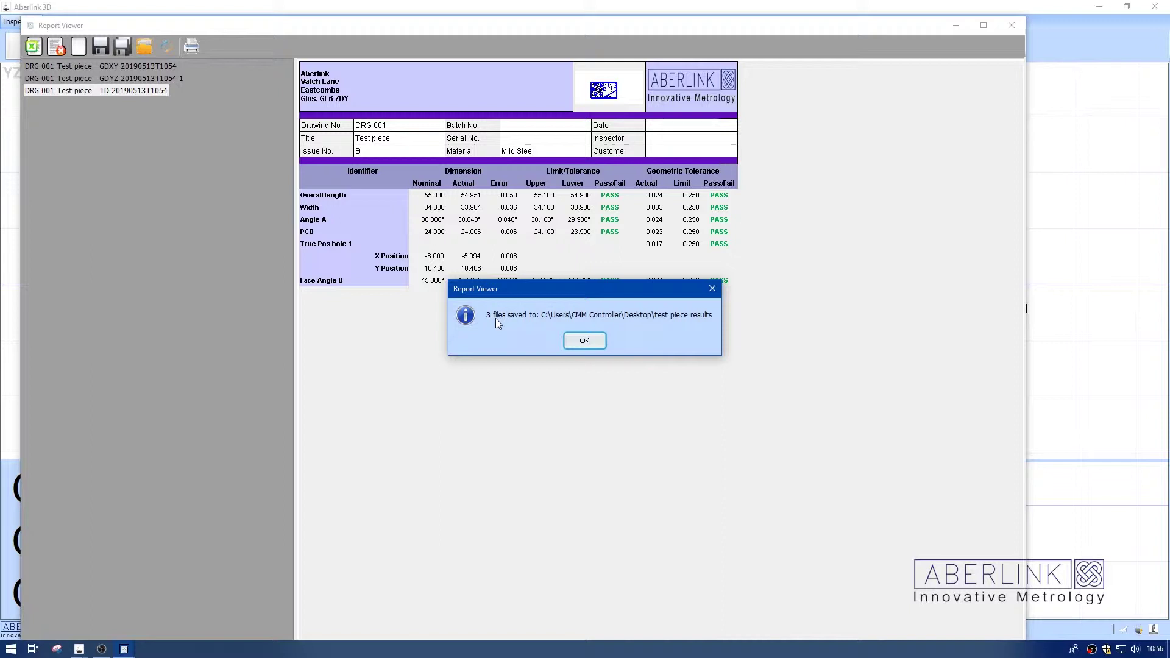
click(586, 341)
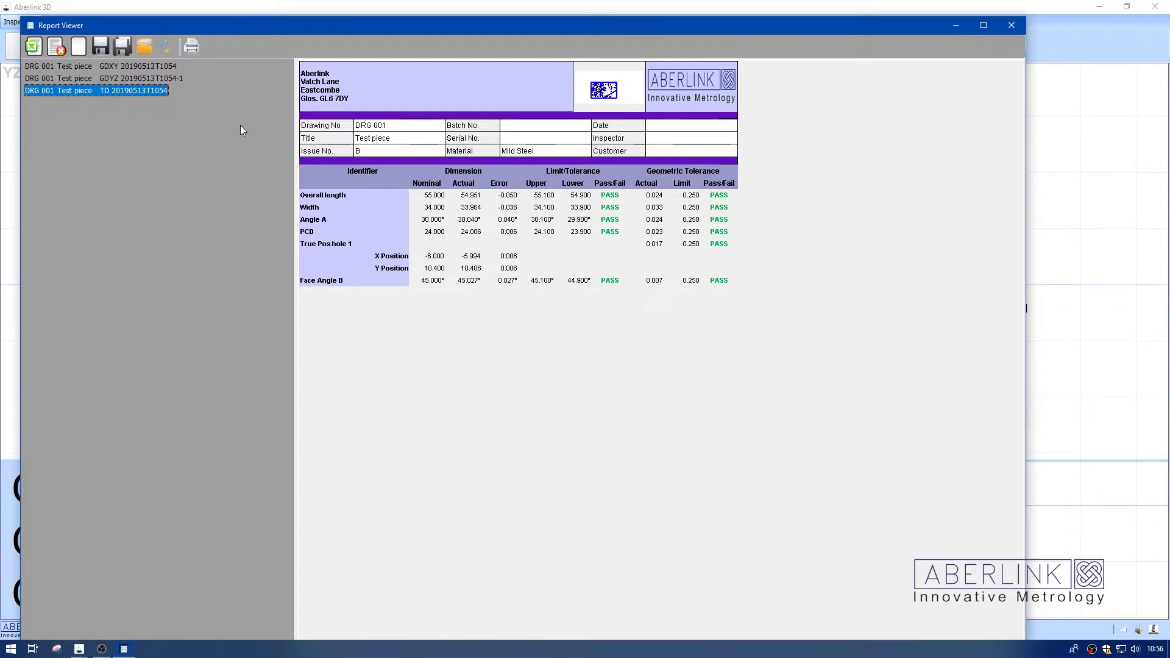
Clear the Report Viewer and set its report folder to 'test piece results'
click(79, 47)
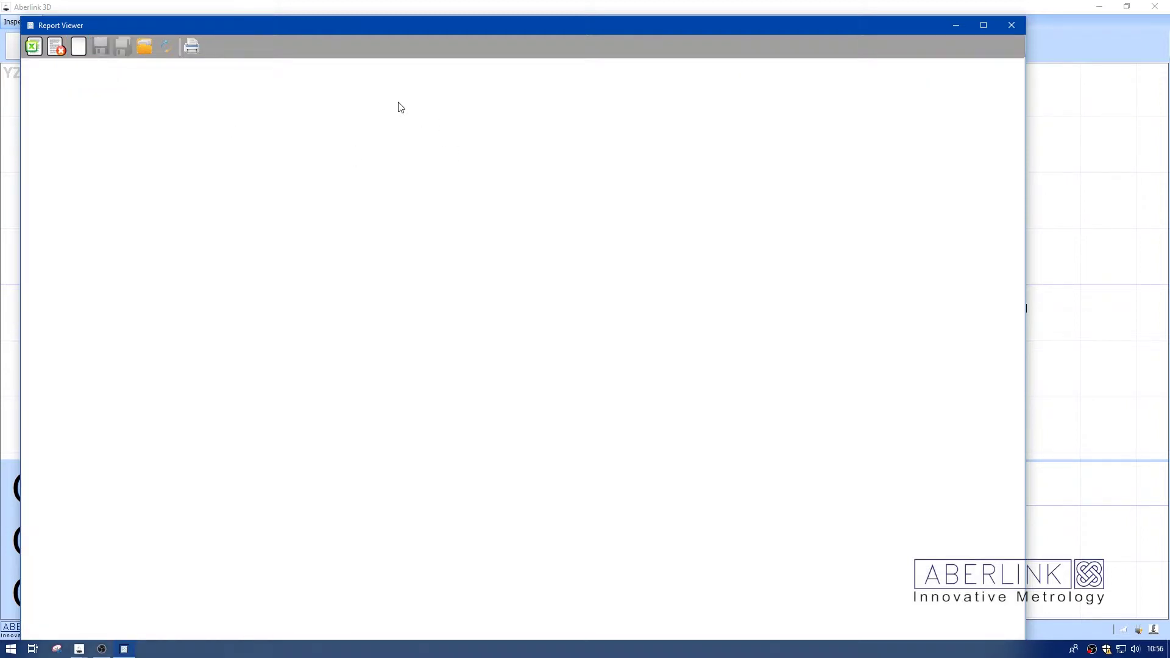
click(38, 46)
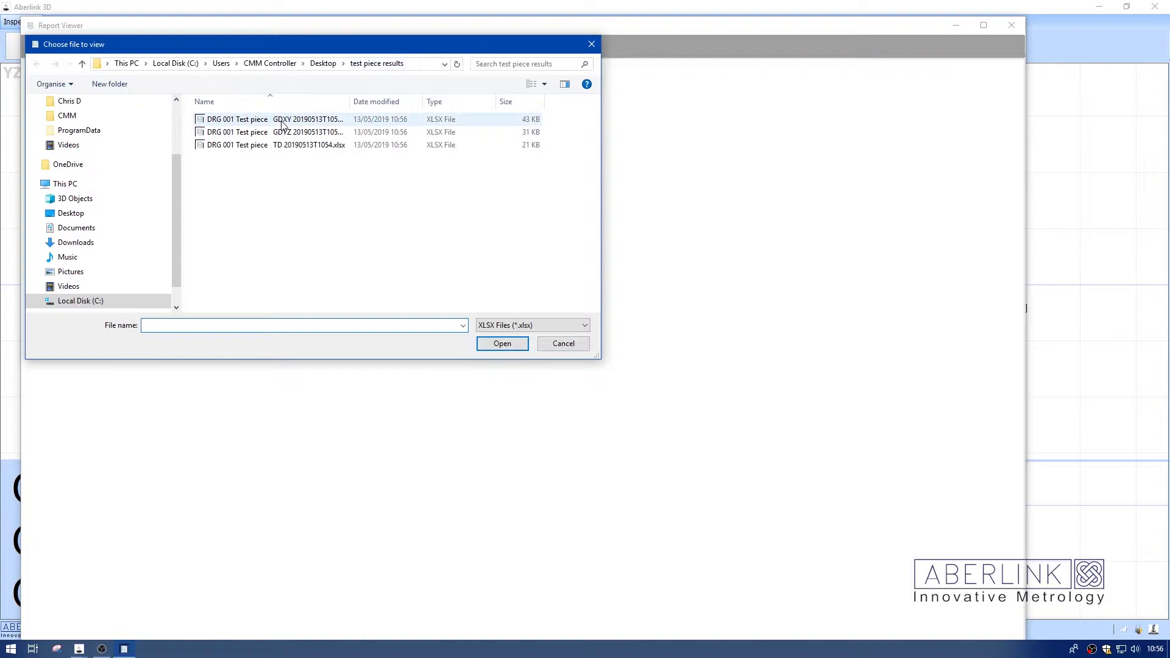
click(556, 345)
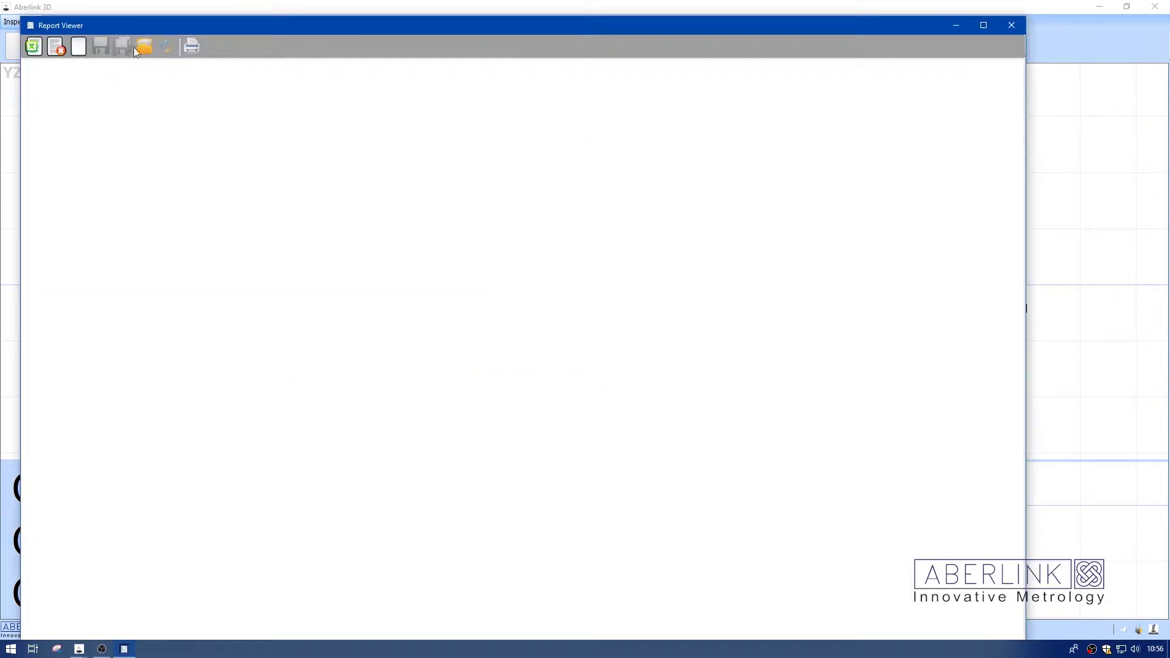
click(141, 49)
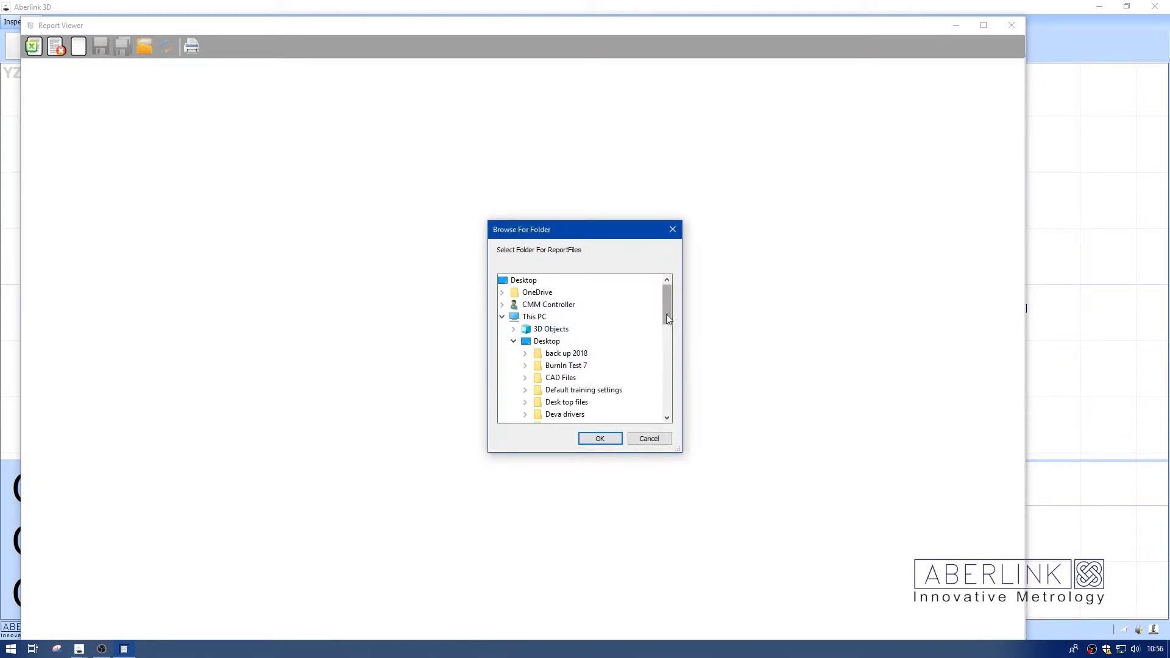
drag(667, 315, 668, 332)
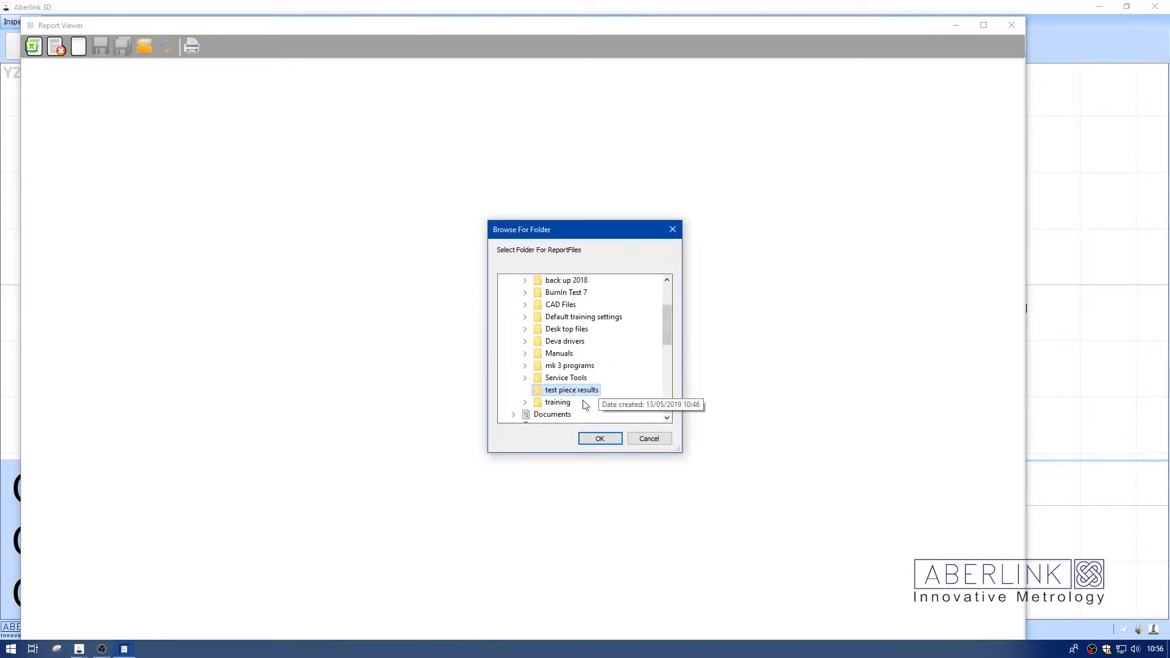
click(599, 439)
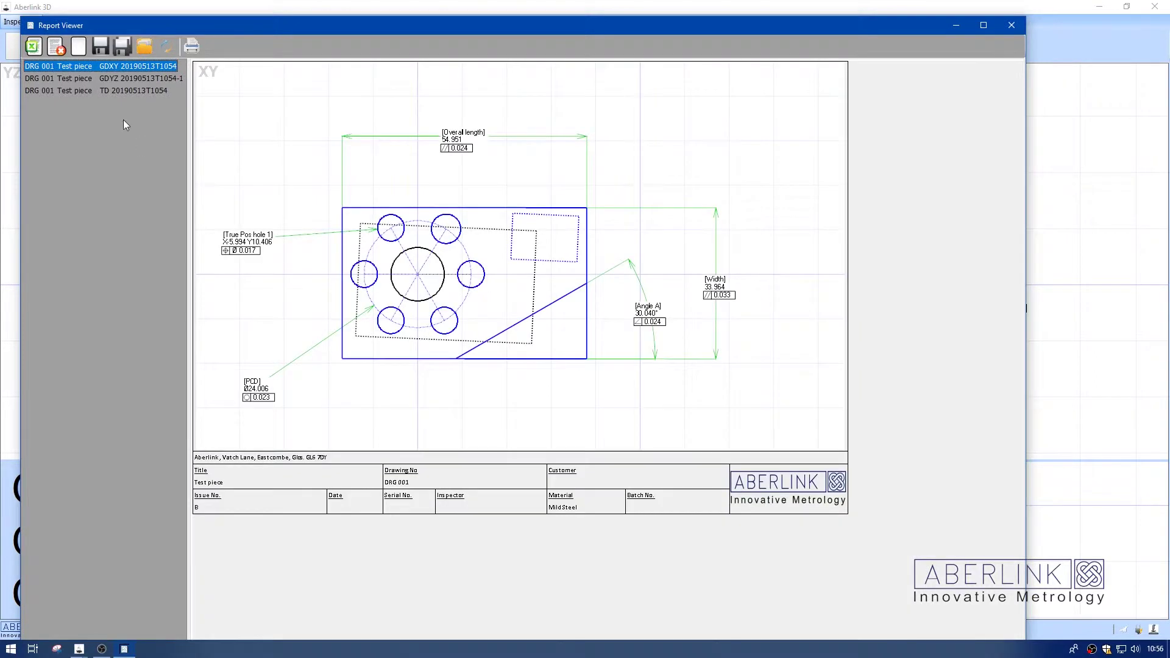
Review the loaded TD, GDYZ and GDXY reports, then move the viewer aside
click(120, 91)
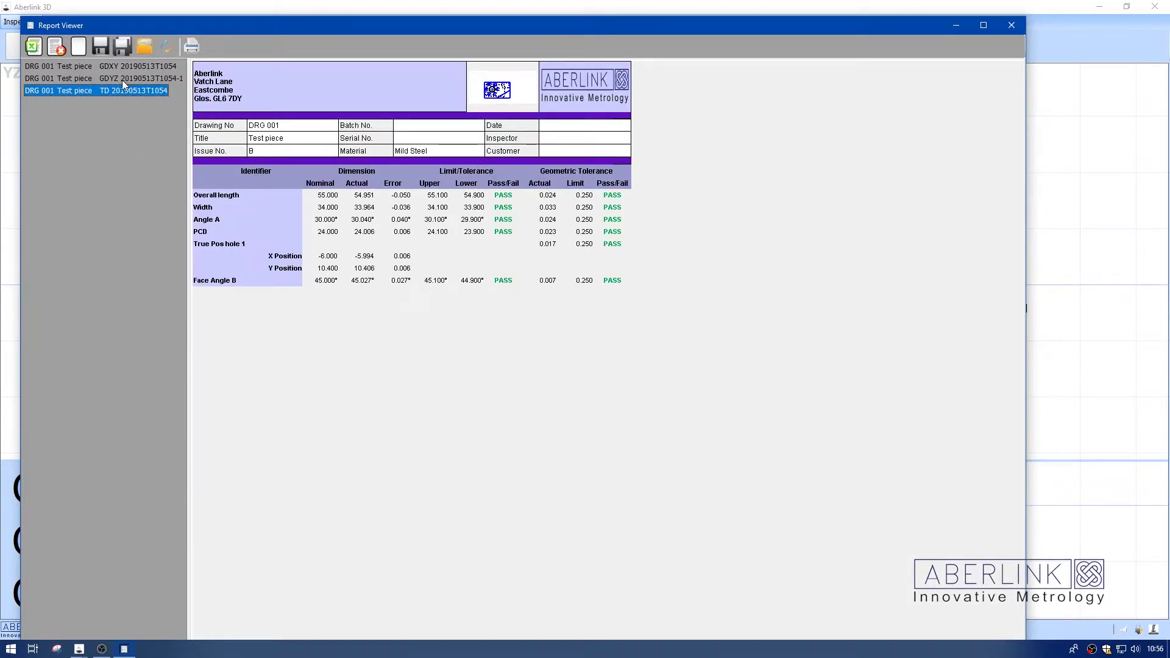
click(122, 78)
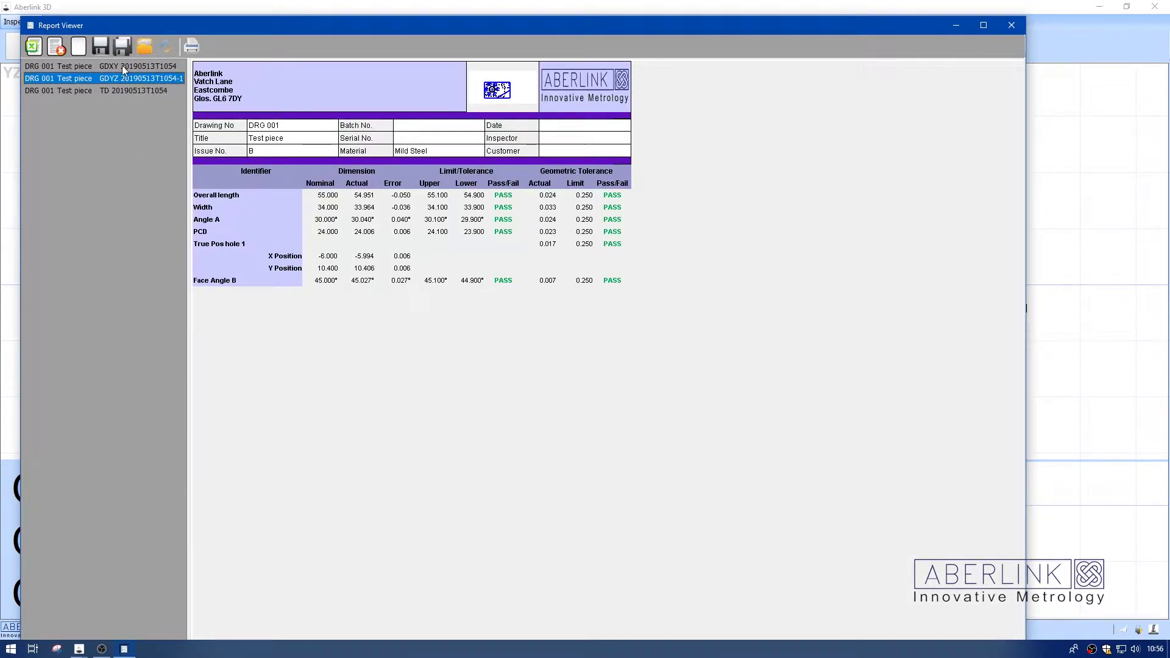
click(122, 66)
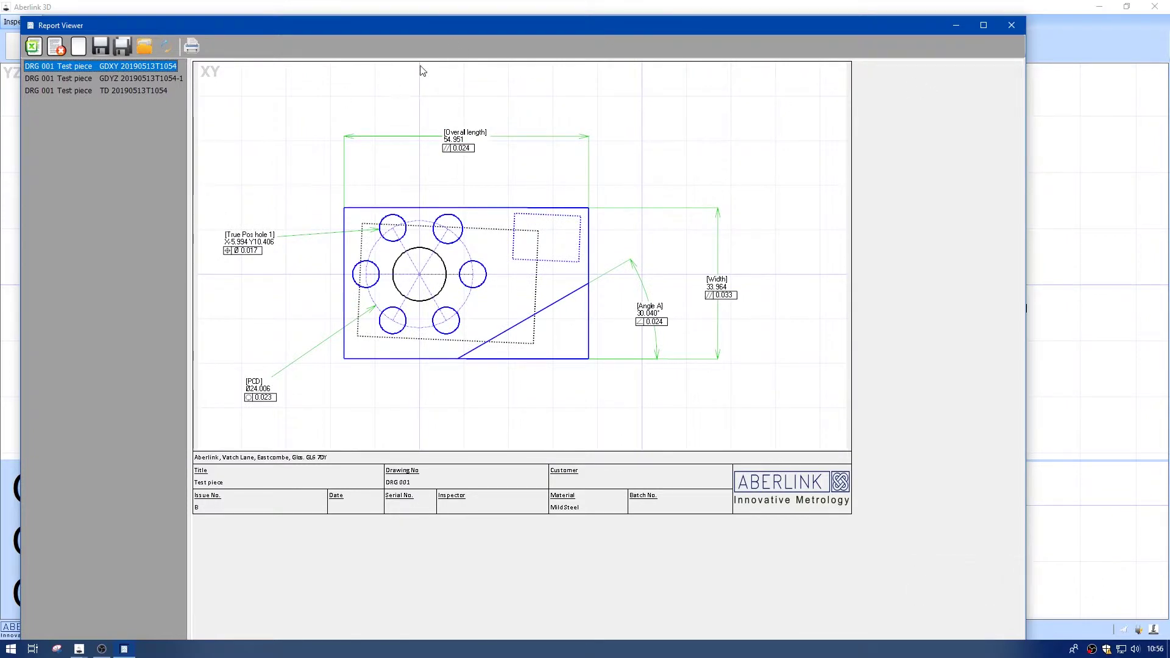
drag(468, 31, 493, 130)
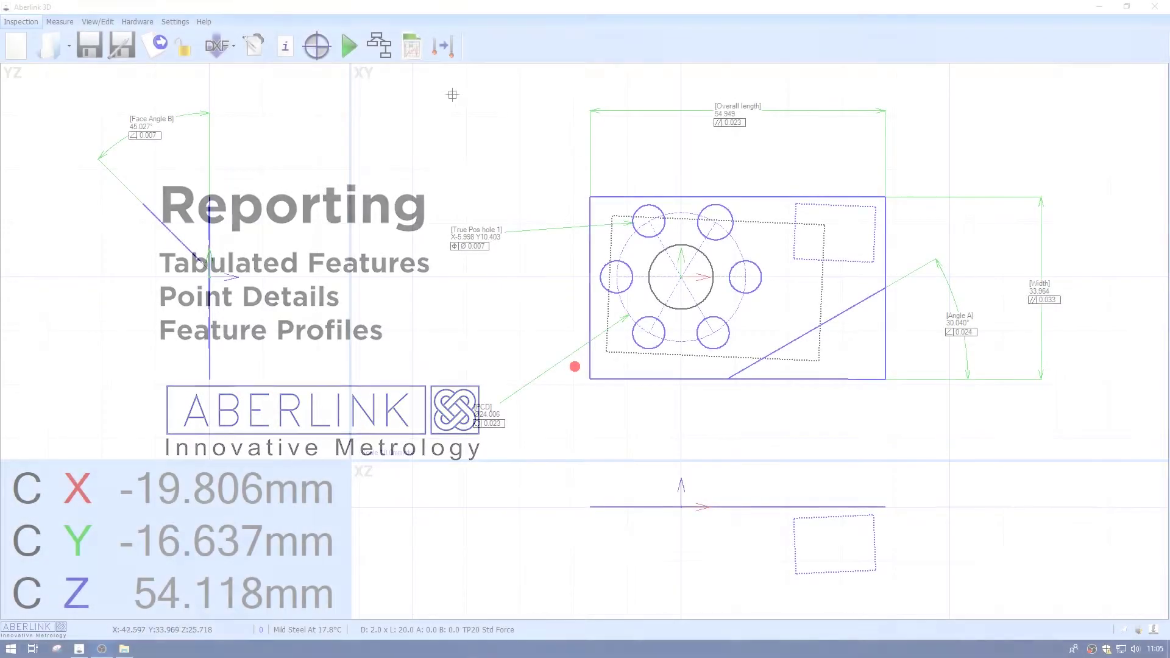
Include Tabulated Features, Point Positions and Feature Profile in the report settings
click(411, 45)
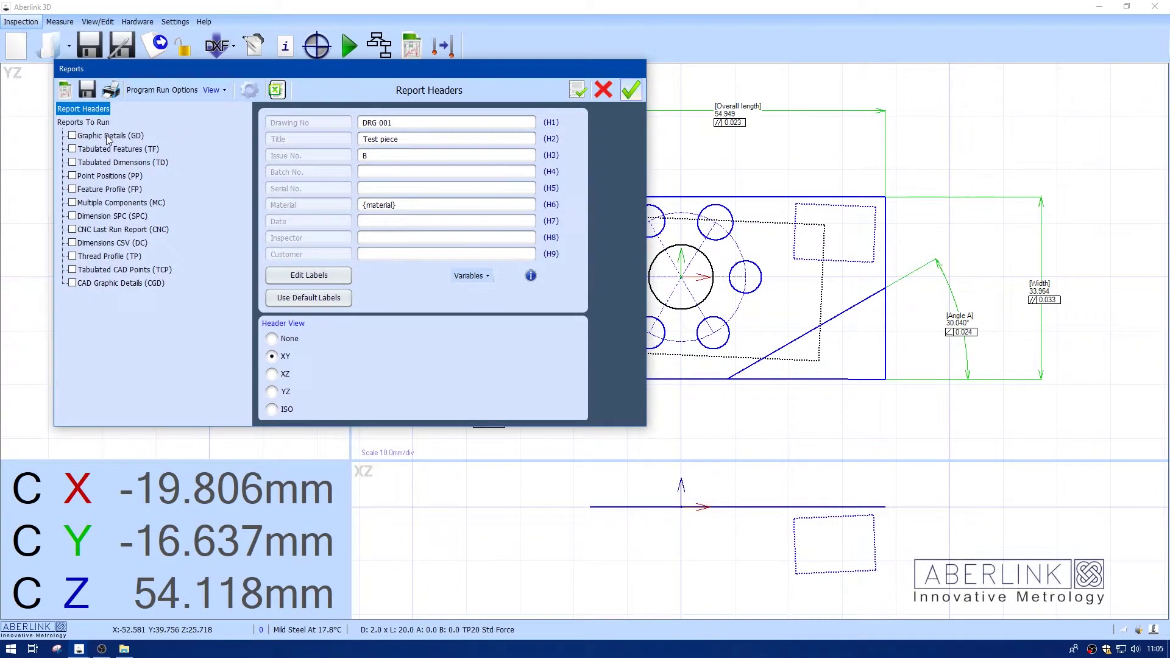
click(73, 149)
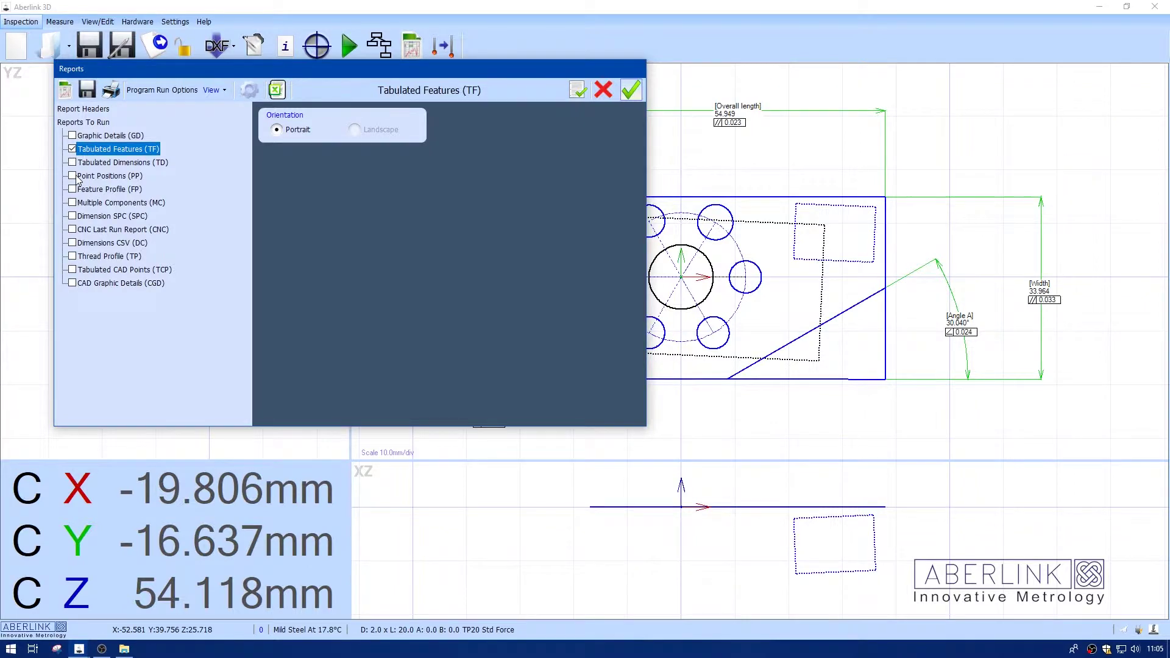
click(73, 176)
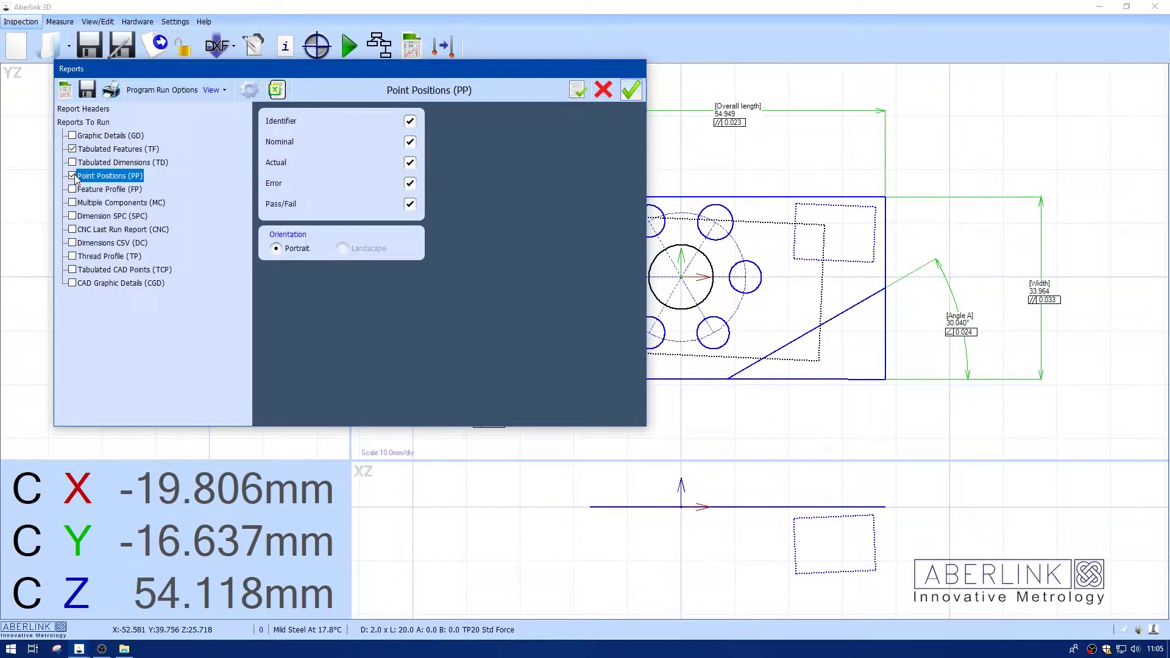
click(106, 190)
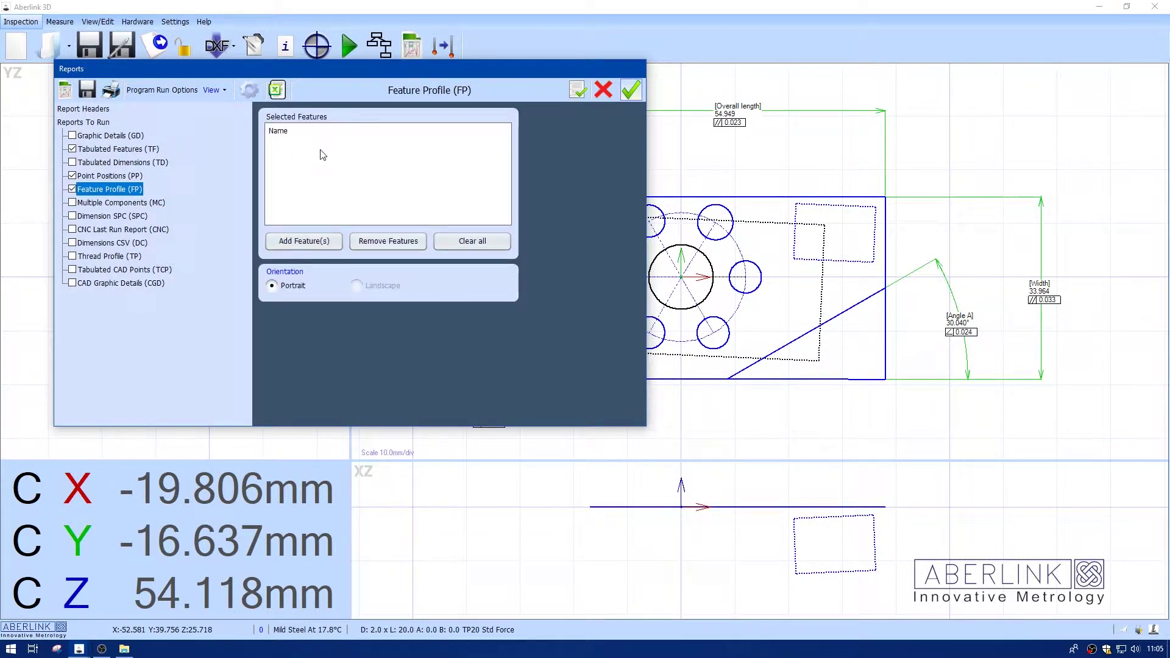
drag(411, 73, 312, 93)
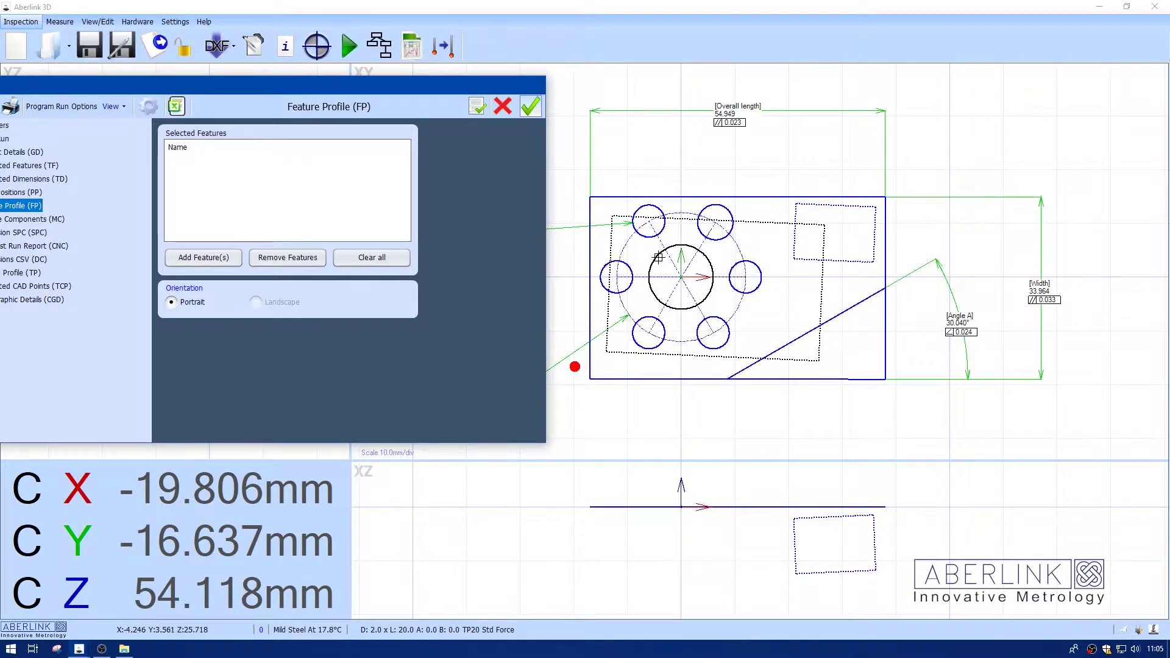
Add the central circle, Unit 2, to the Feature Profile report
click(208, 260)
click(654, 265)
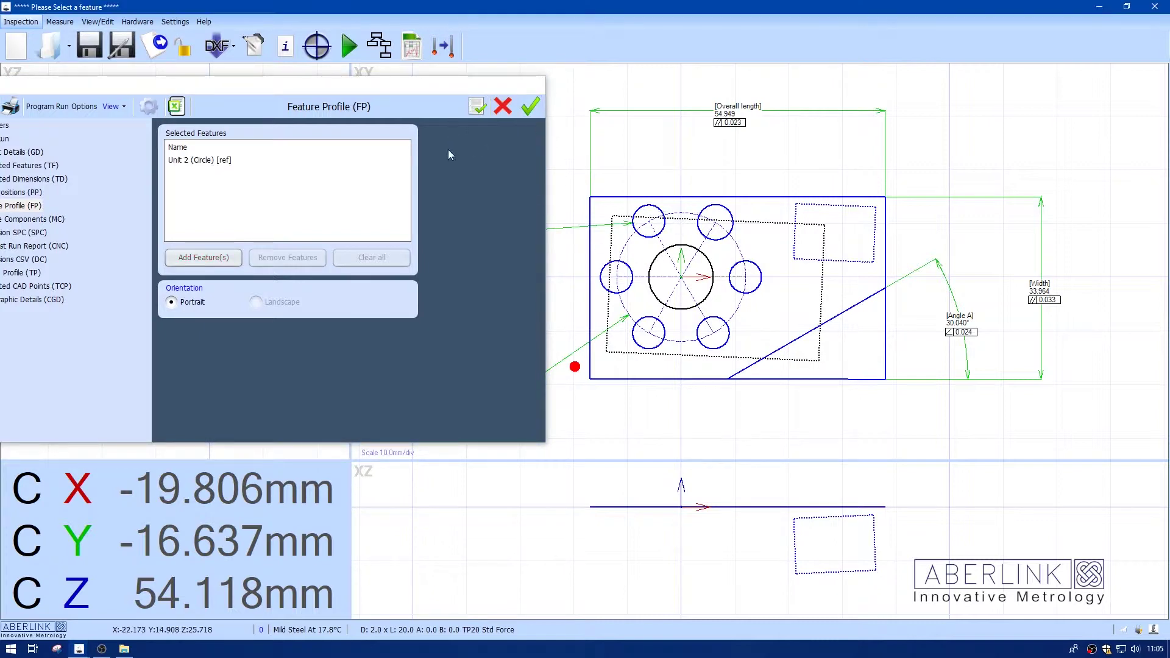
click(530, 106)
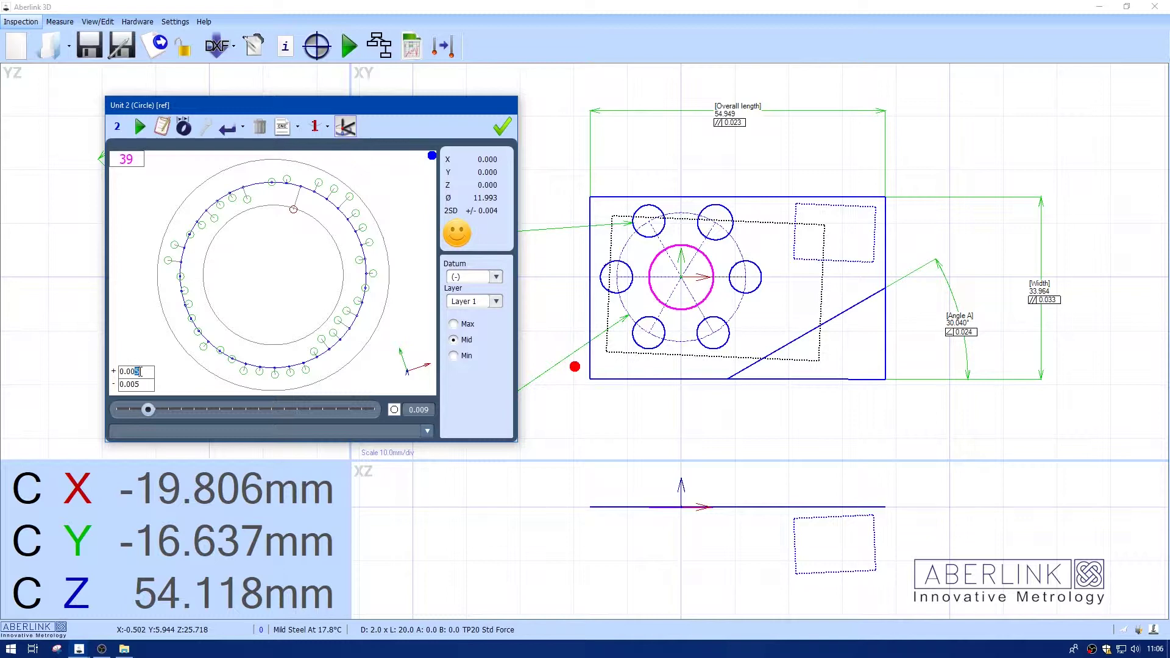
Set Unit 2's profile tolerance to +0.003 / -0.004 and accept it
text(7)
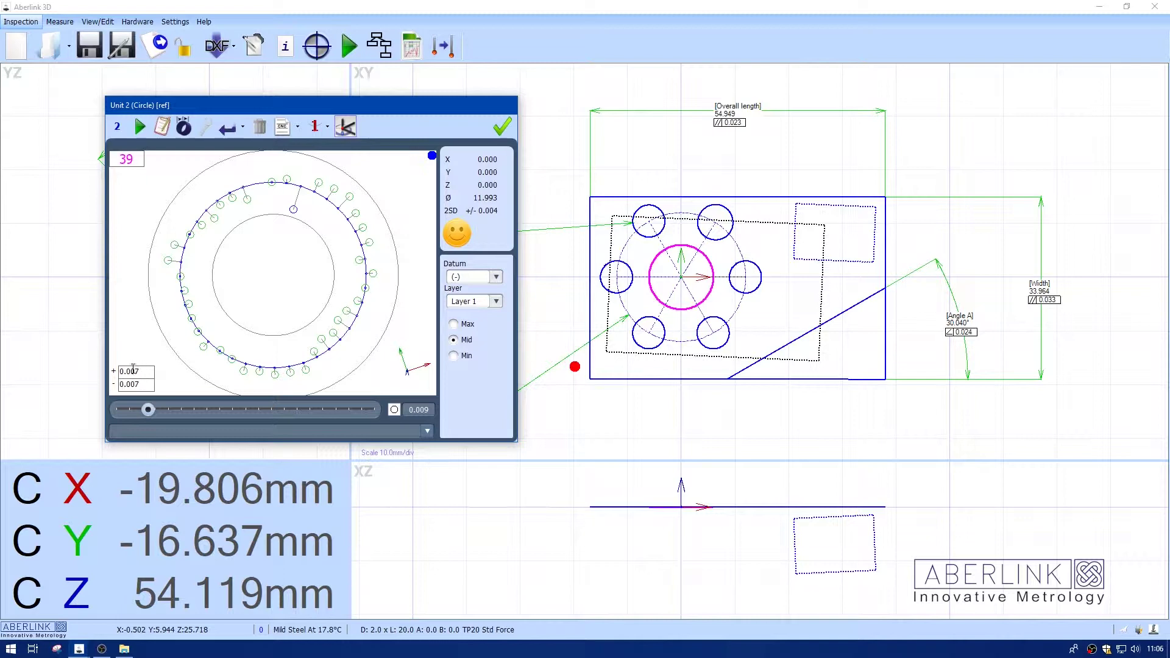
text(3)
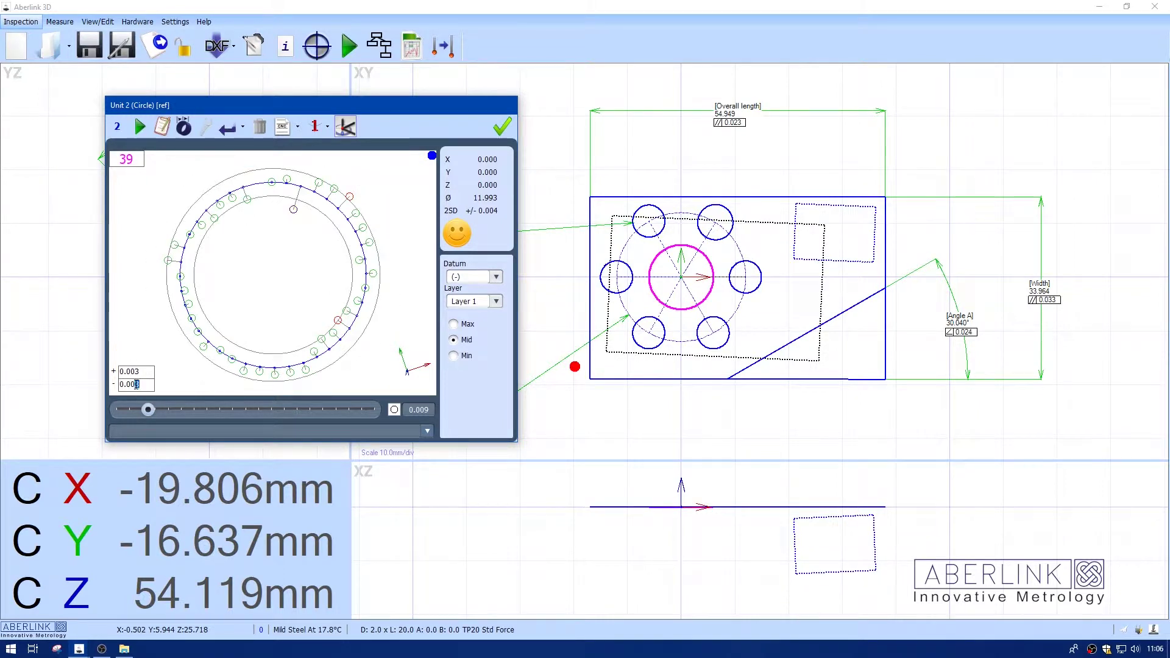
text(4)
drag(148, 409, 142, 408)
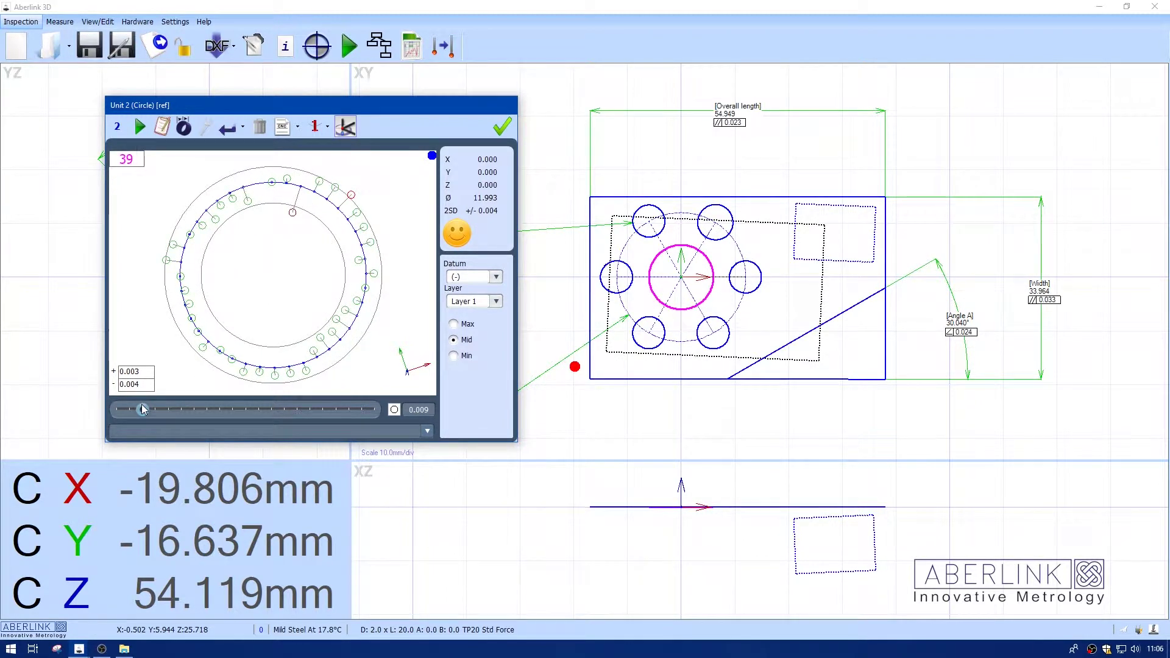
click(502, 126)
Reopen the report settings and run the TF, PP and FP reports
click(413, 49)
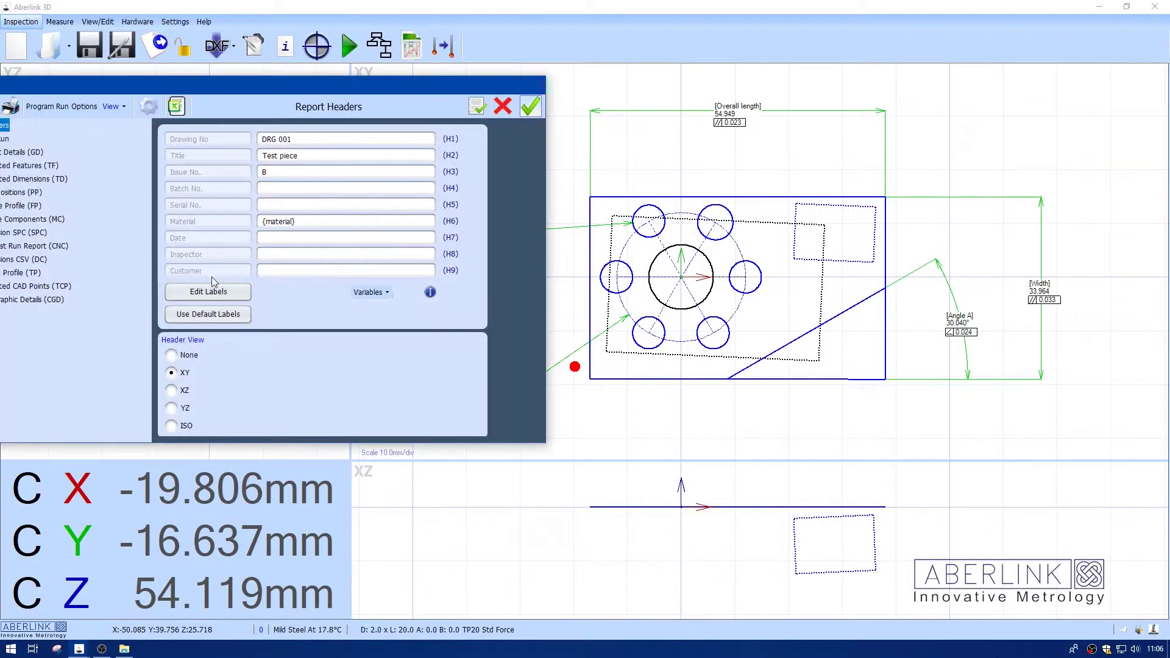
drag(192, 91, 271, 103)
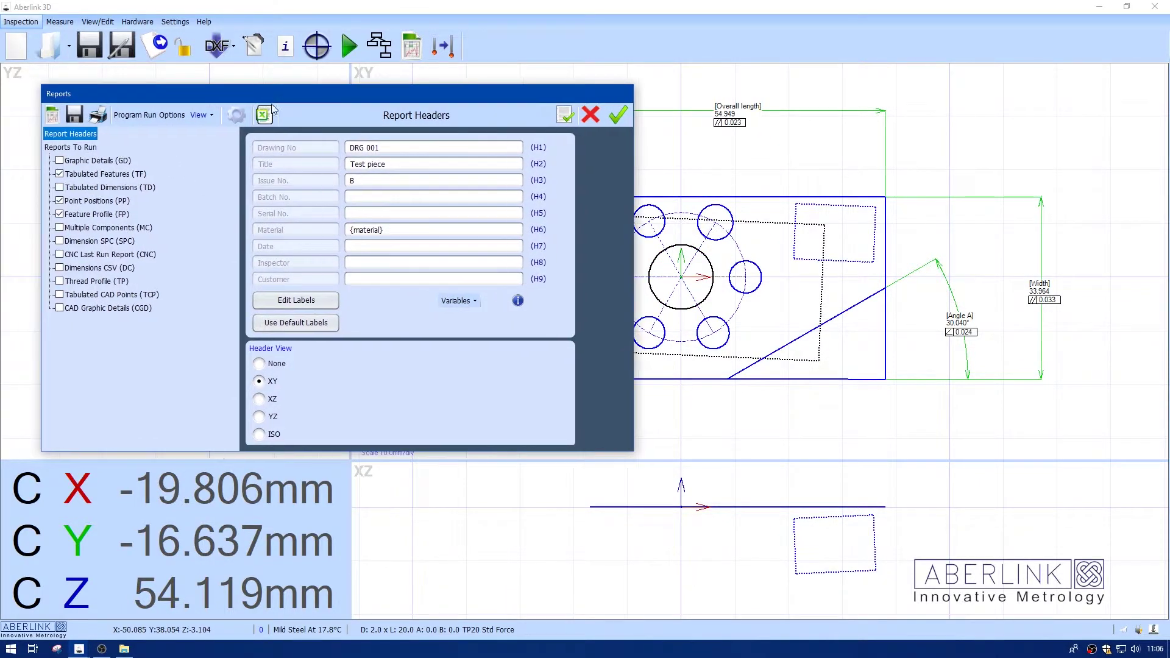
click(102, 216)
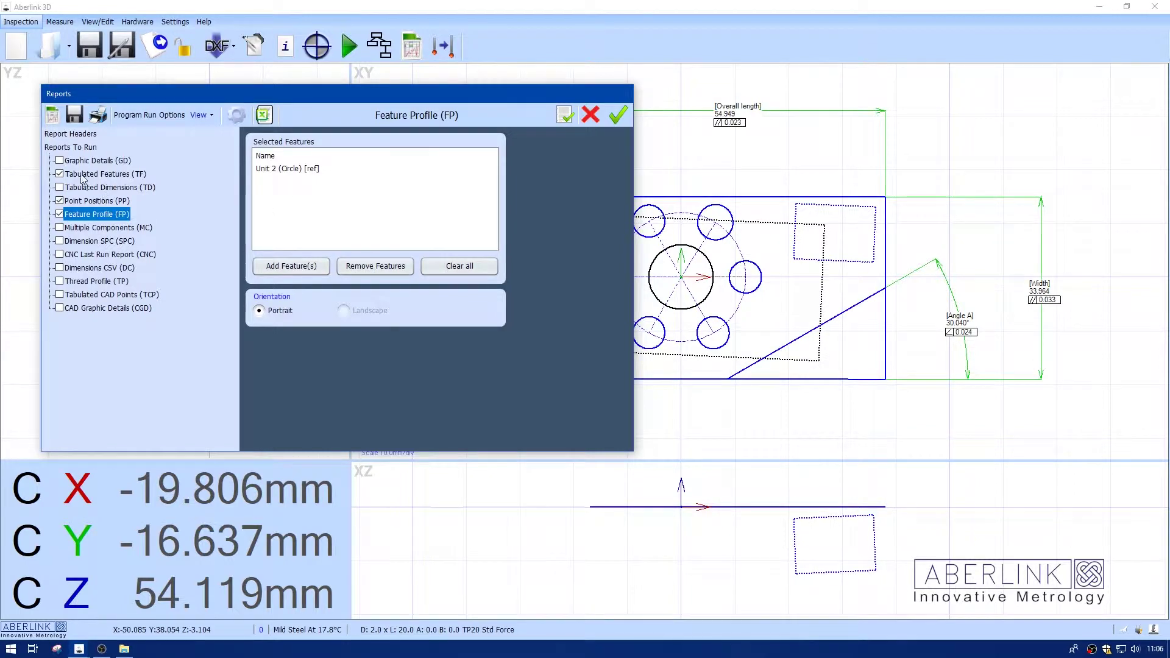
click(52, 117)
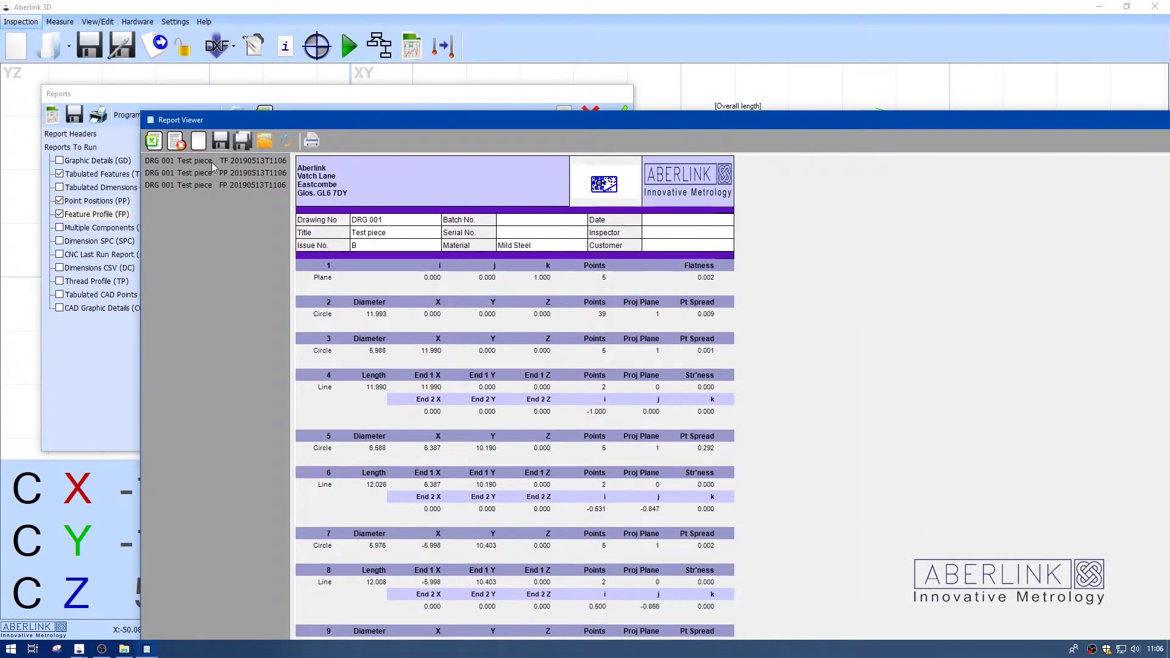
View the TF report and the Point Positions table showing Unit 5 failing at 0.874
click(211, 161)
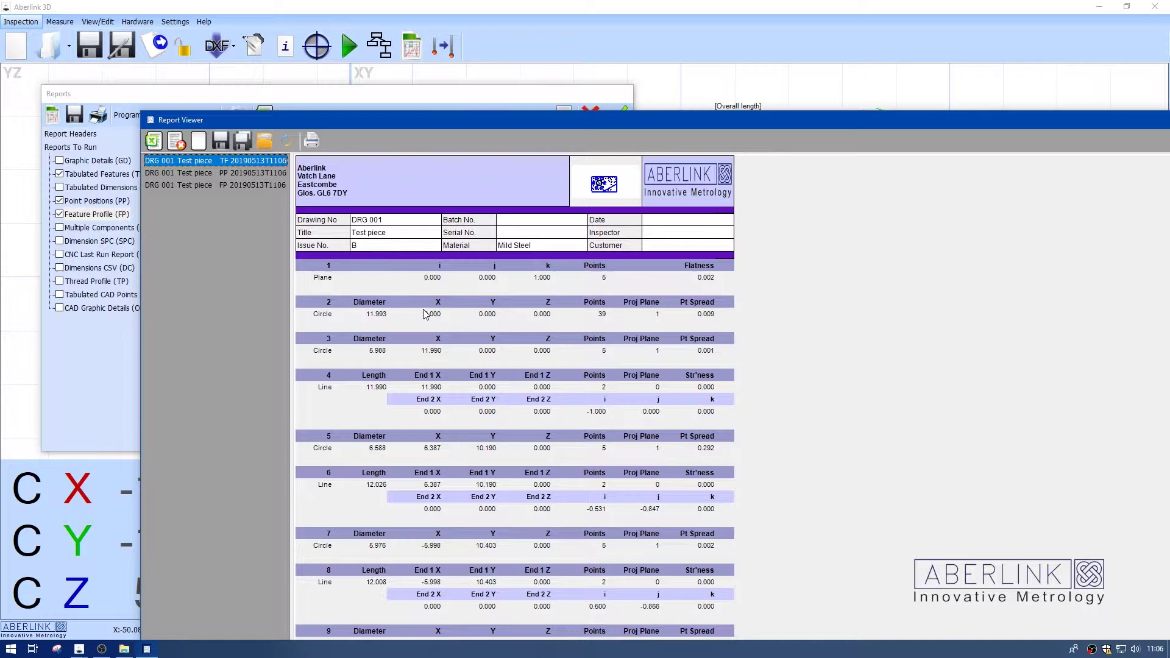
click(246, 173)
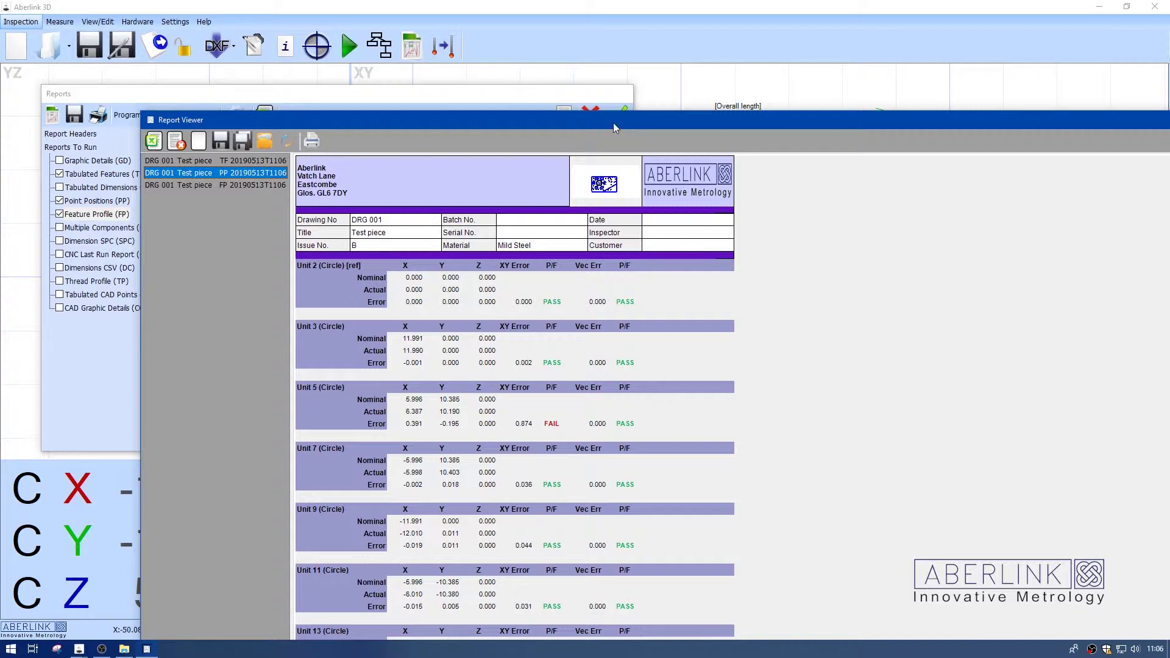
mouse_move(613, 122)
mouse_down()
mouse_move(572, 299)
mouse_move(508, 472)
mouse_up()
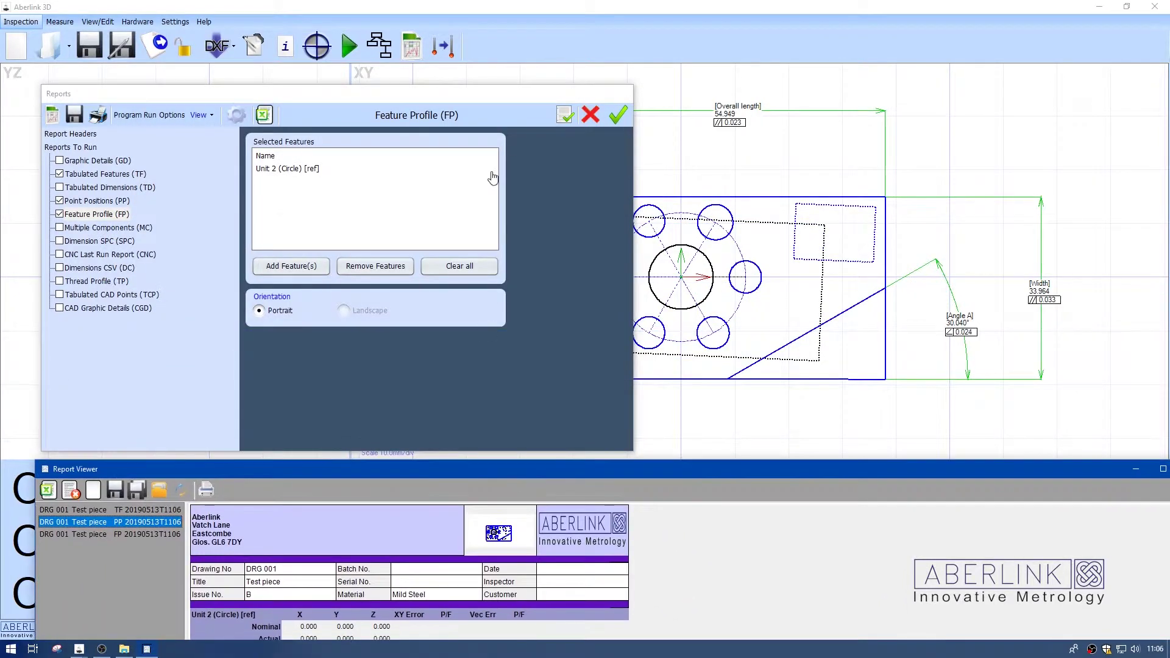
drag(341, 93, 187, 104)
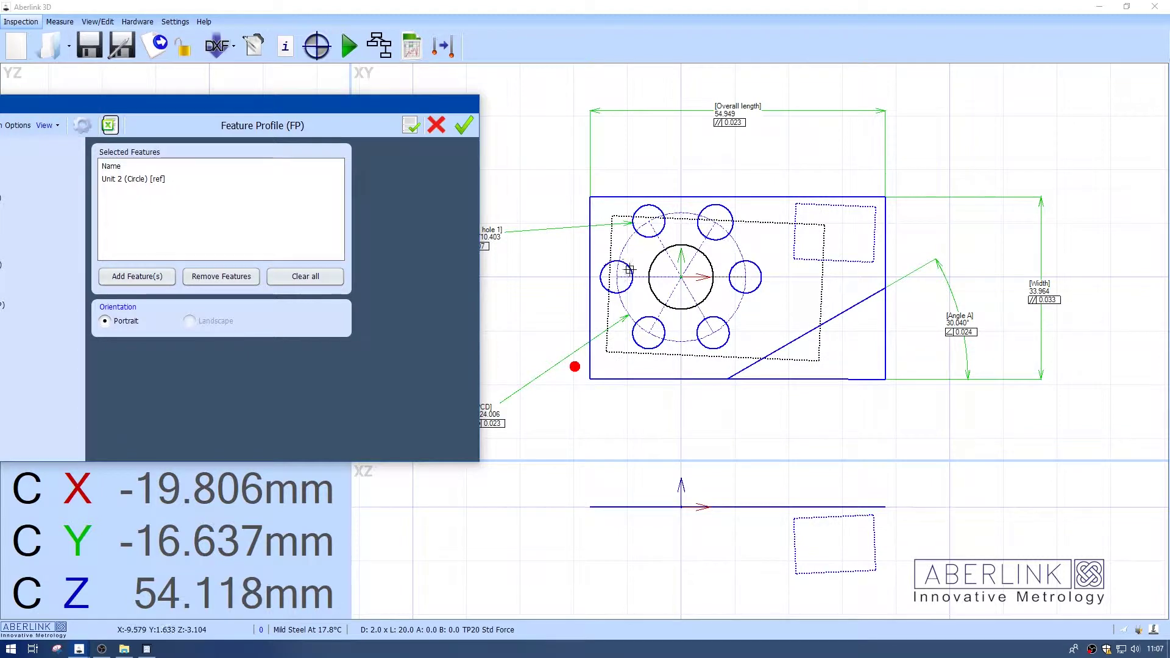
click(146, 648)
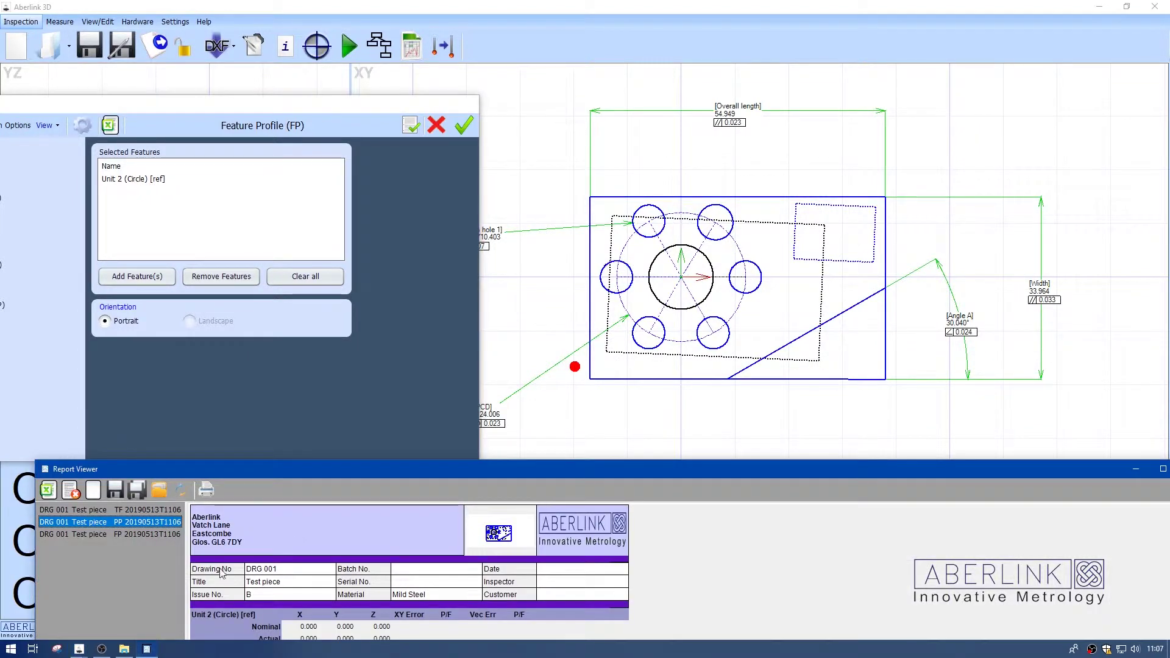
drag(433, 469, 562, 111)
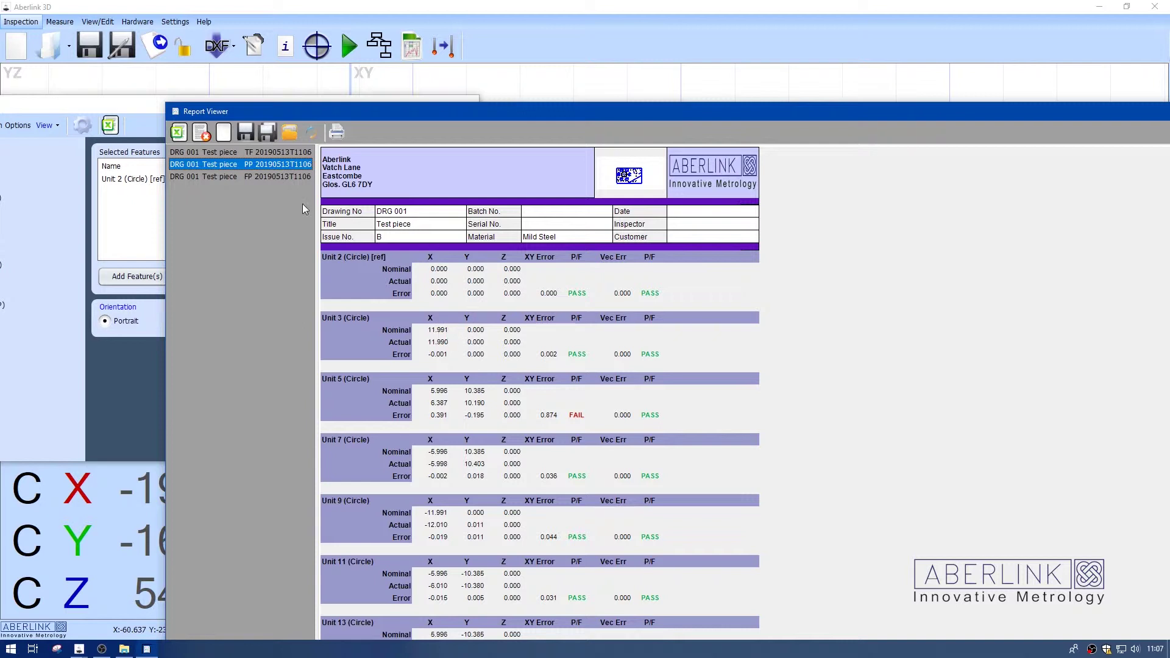
Scroll through Unit 2's circle Feature Profile plot (form 0.009), then close the Report Viewer
click(246, 178)
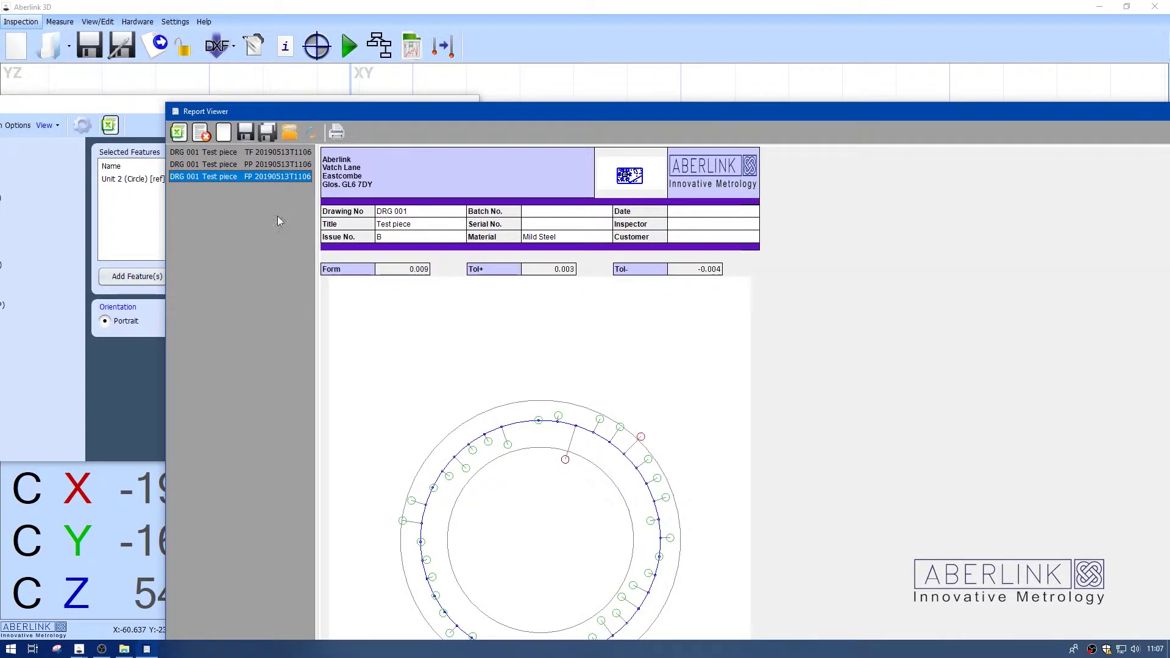
drag(542, 112, 535, 46)
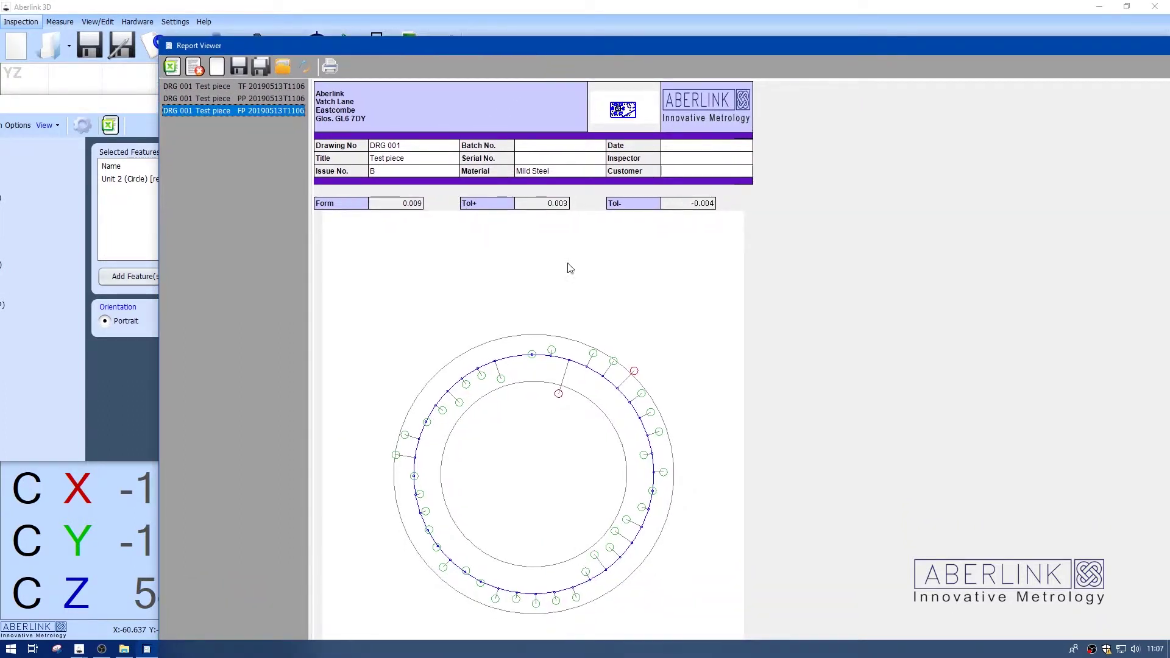
scroll(579, 369, down, 1)
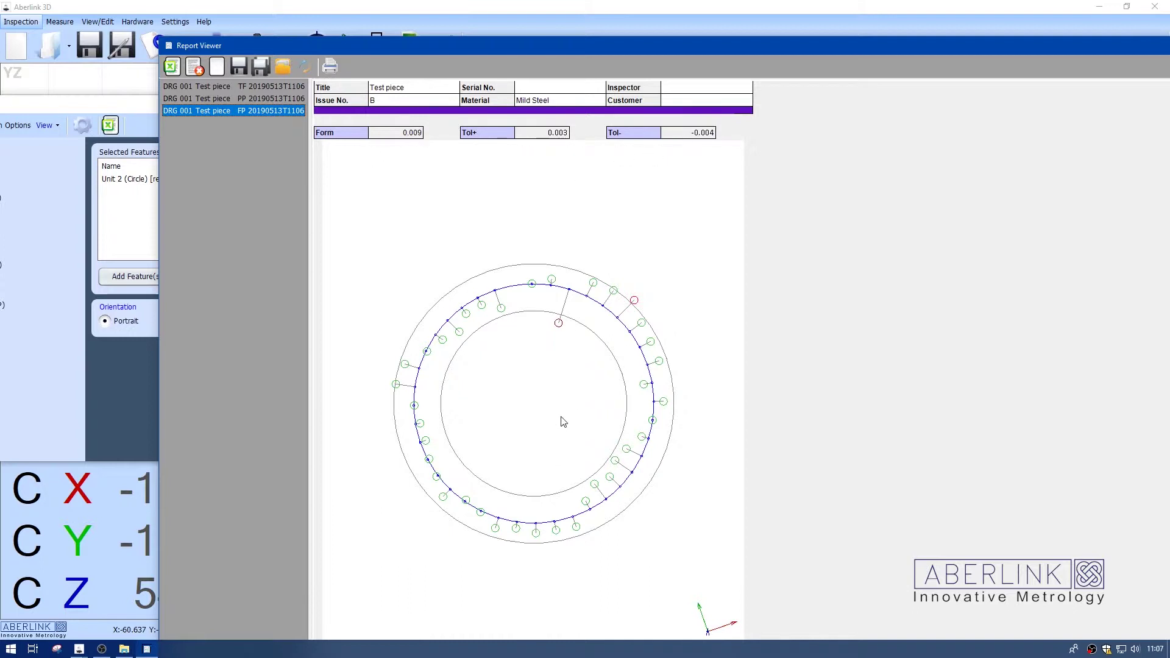
scroll(563, 422, down, 1)
scroll(567, 414, up, 5)
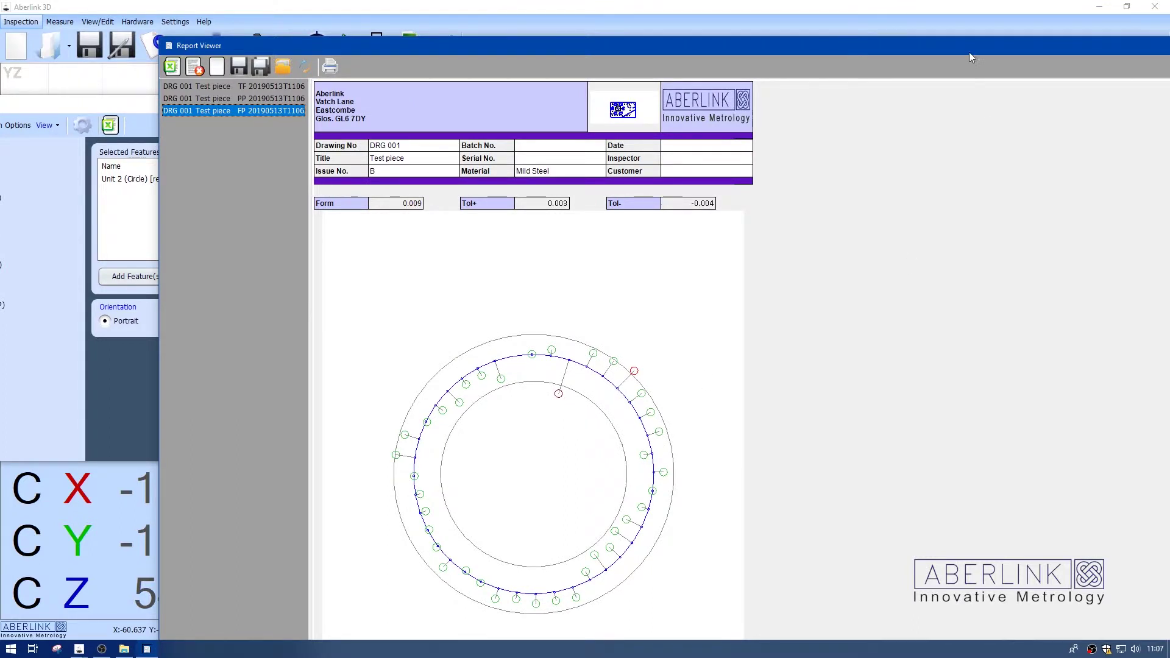
drag(952, 46, 1047, 108)
click(1076, 102)
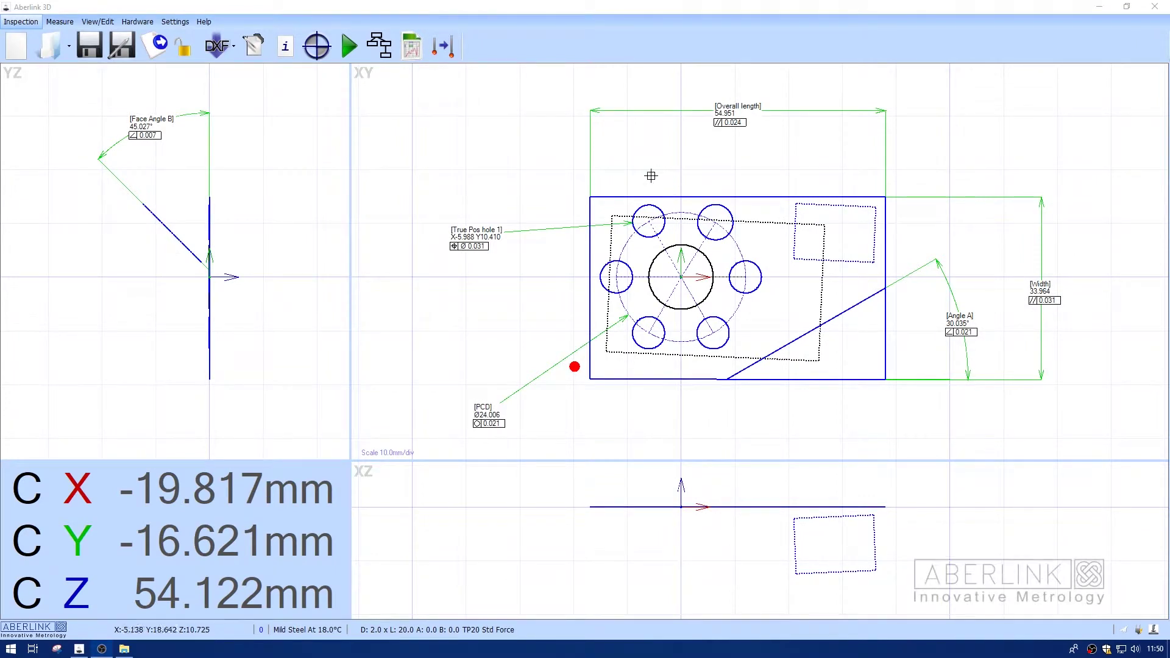
Tick Multiple Components (MC), set it to Portrait, and preview its Standard results table
click(411, 56)
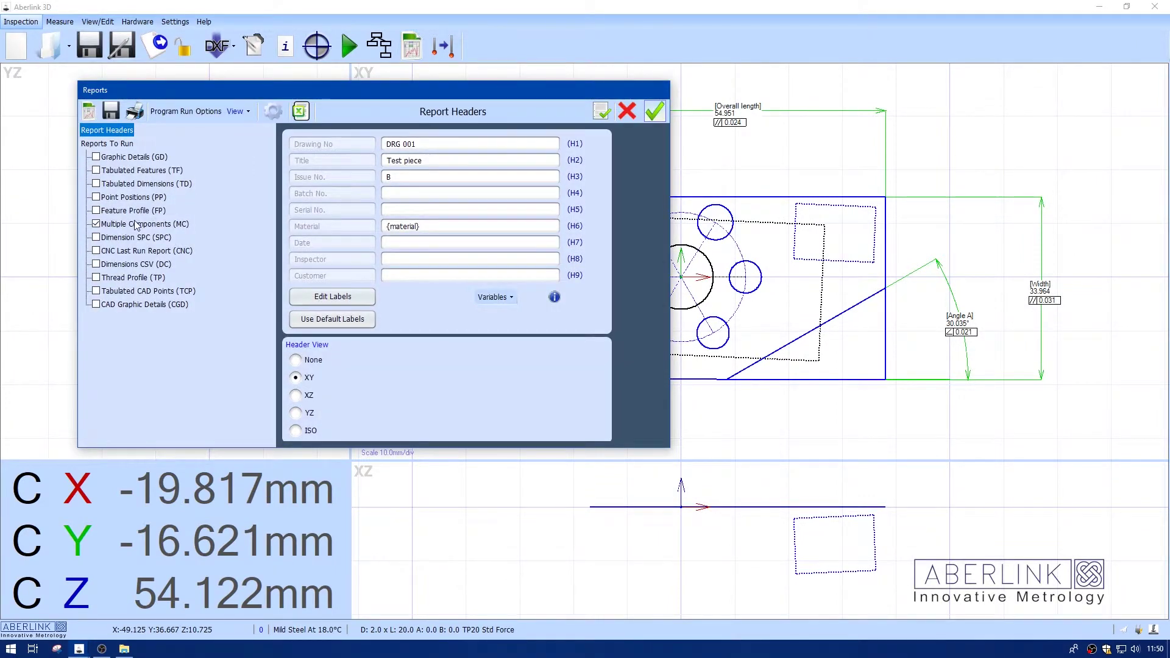
click(135, 224)
click(137, 224)
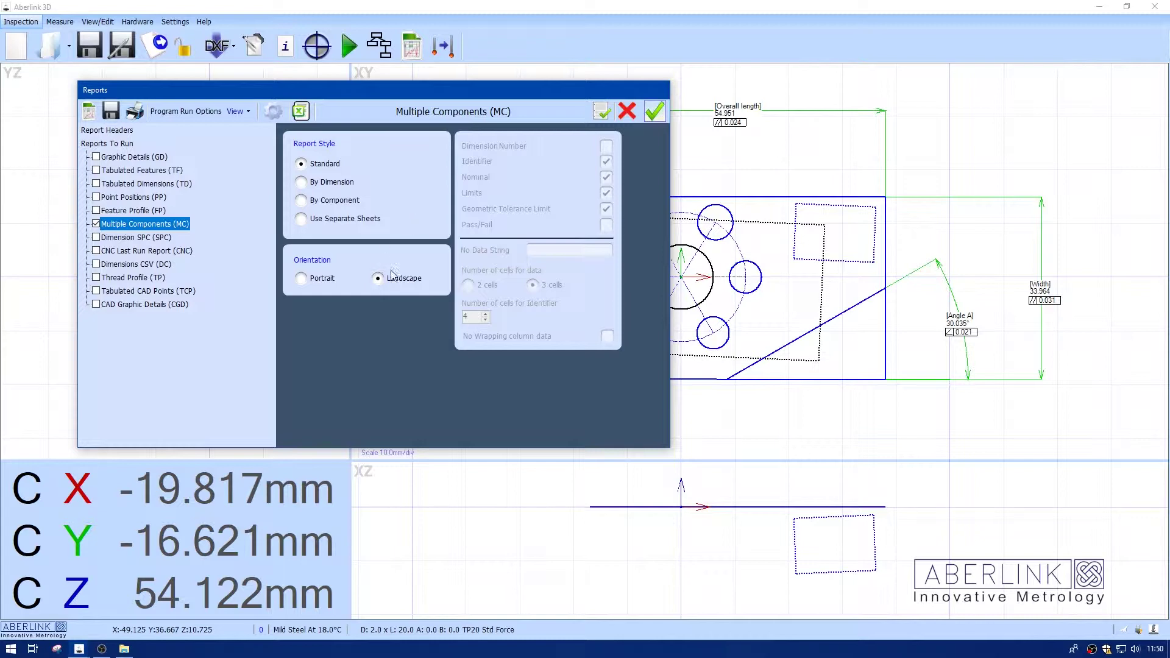
click(304, 278)
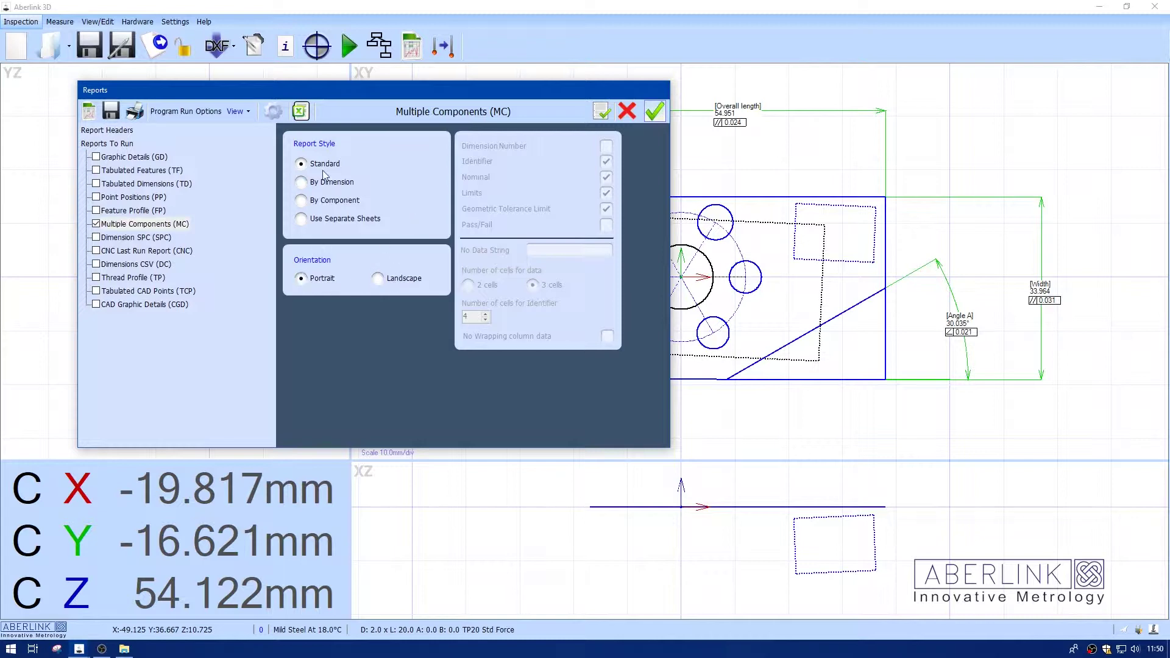
click(86, 115)
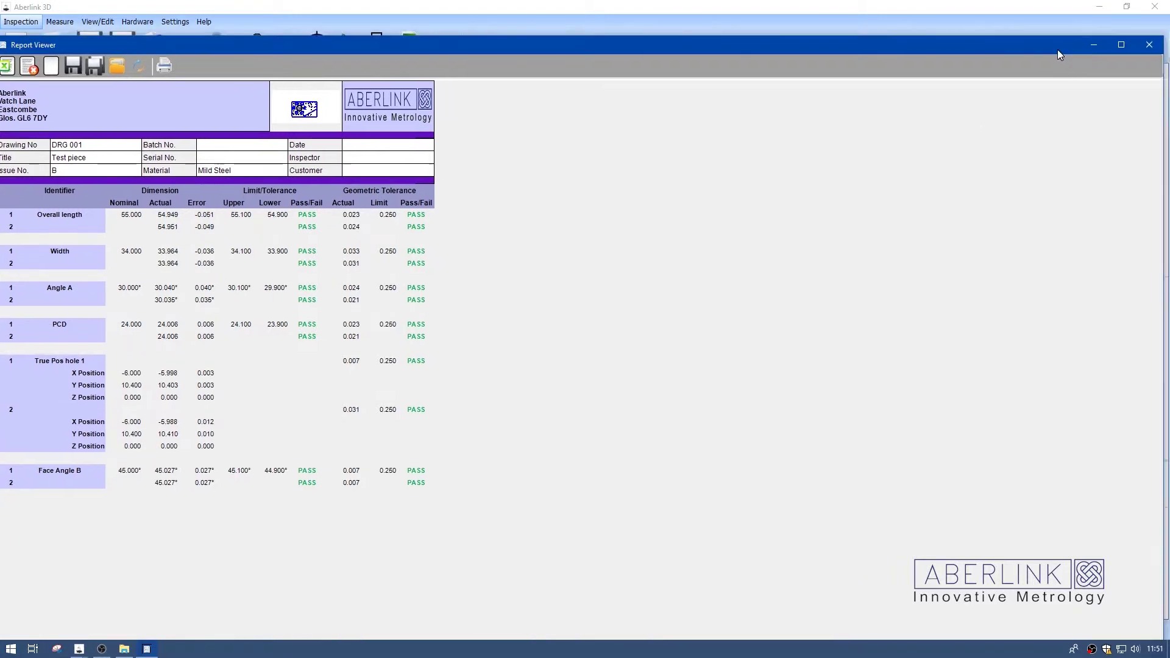
click(1136, 41)
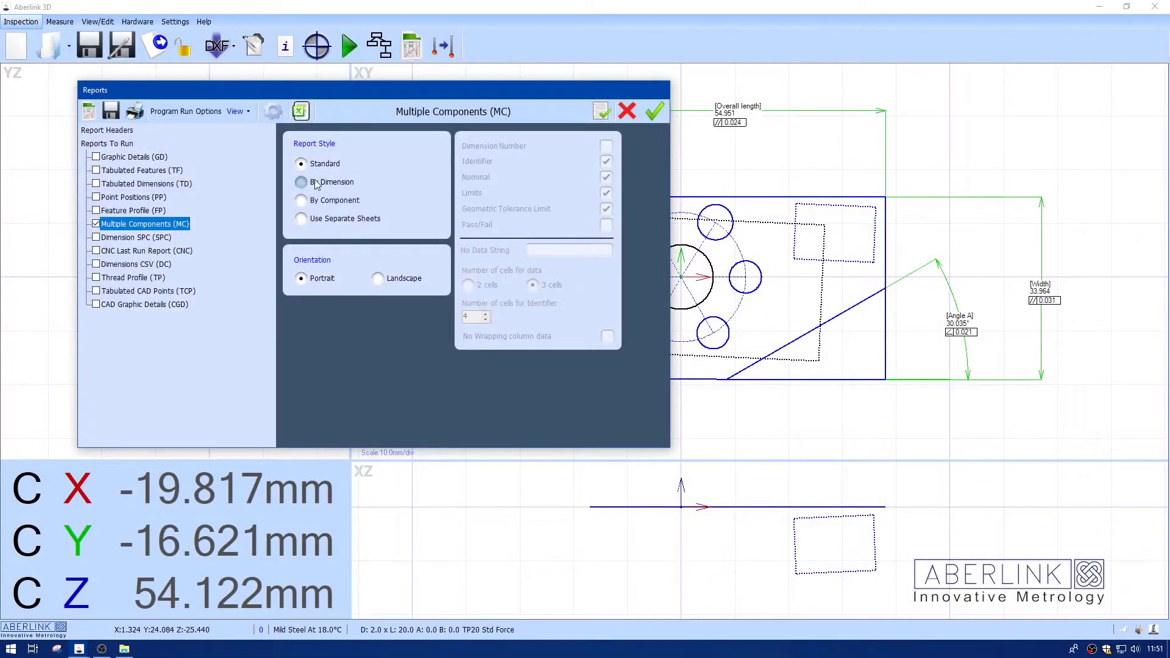
Switch the Multiple Components report style to By Dimension and preview it
click(320, 182)
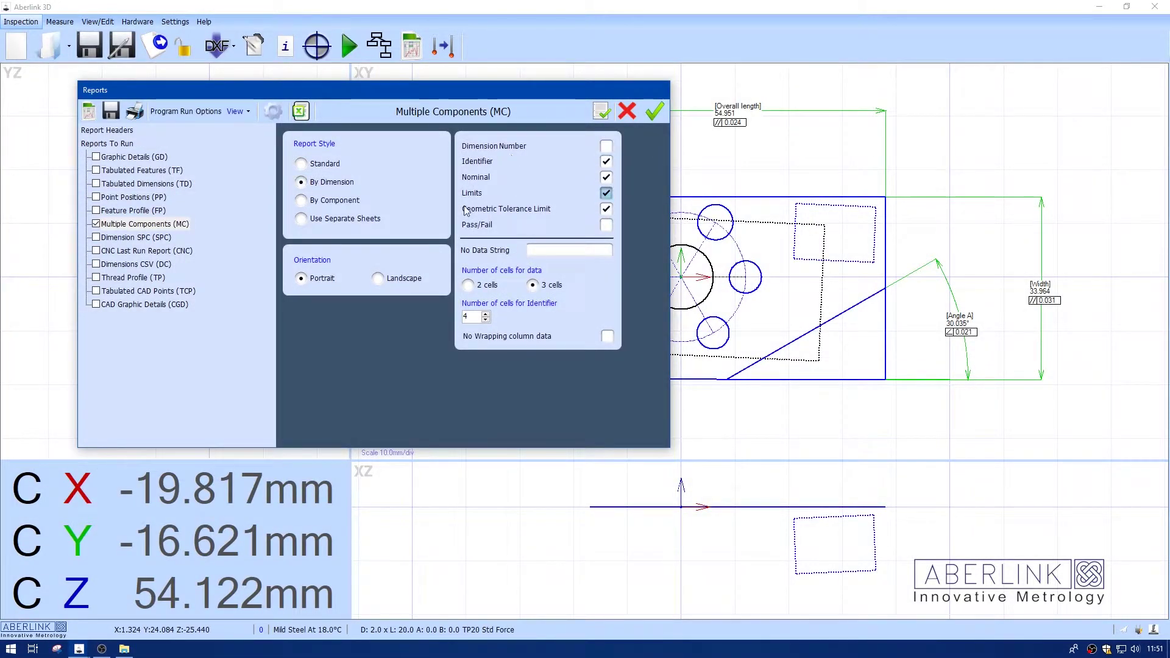
click(606, 146)
click(609, 148)
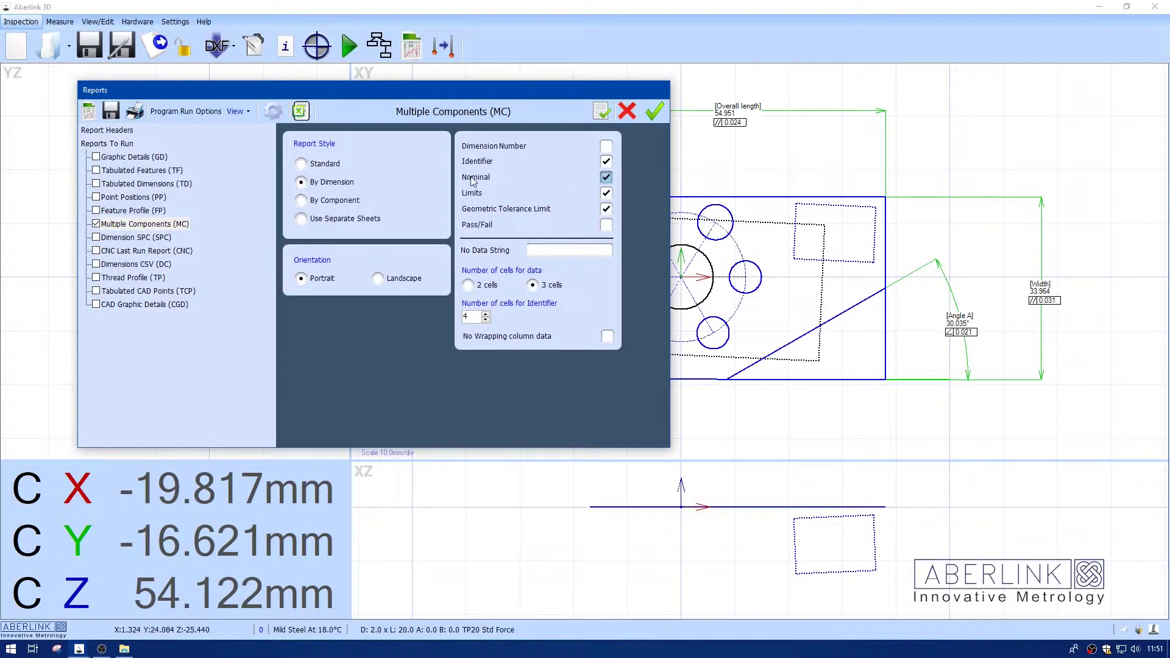
click(89, 112)
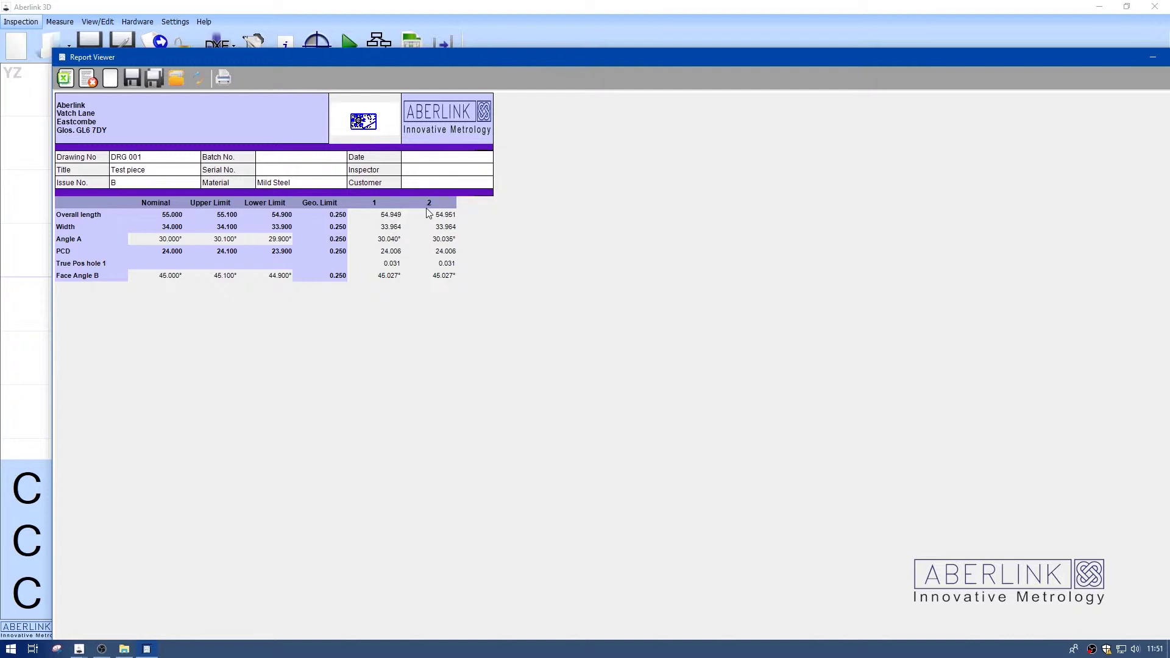
Inspect the empty Nominal and limit cells for True Pos hole 1, then close the viewer
click(170, 264)
click(201, 263)
click(247, 263)
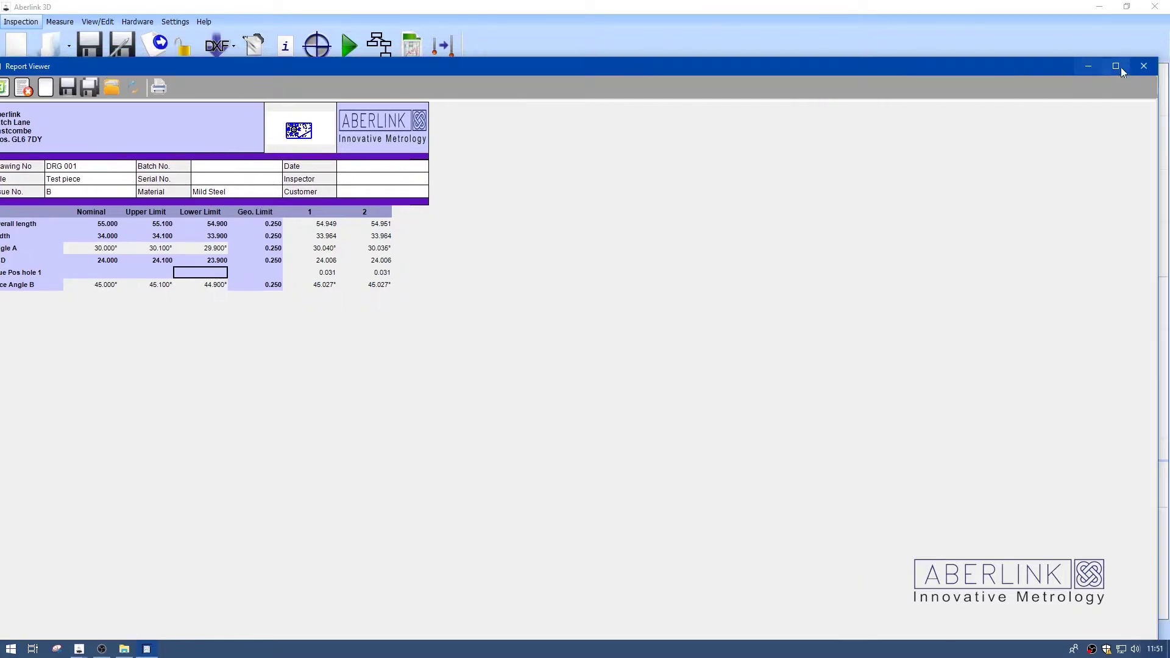
click(1151, 65)
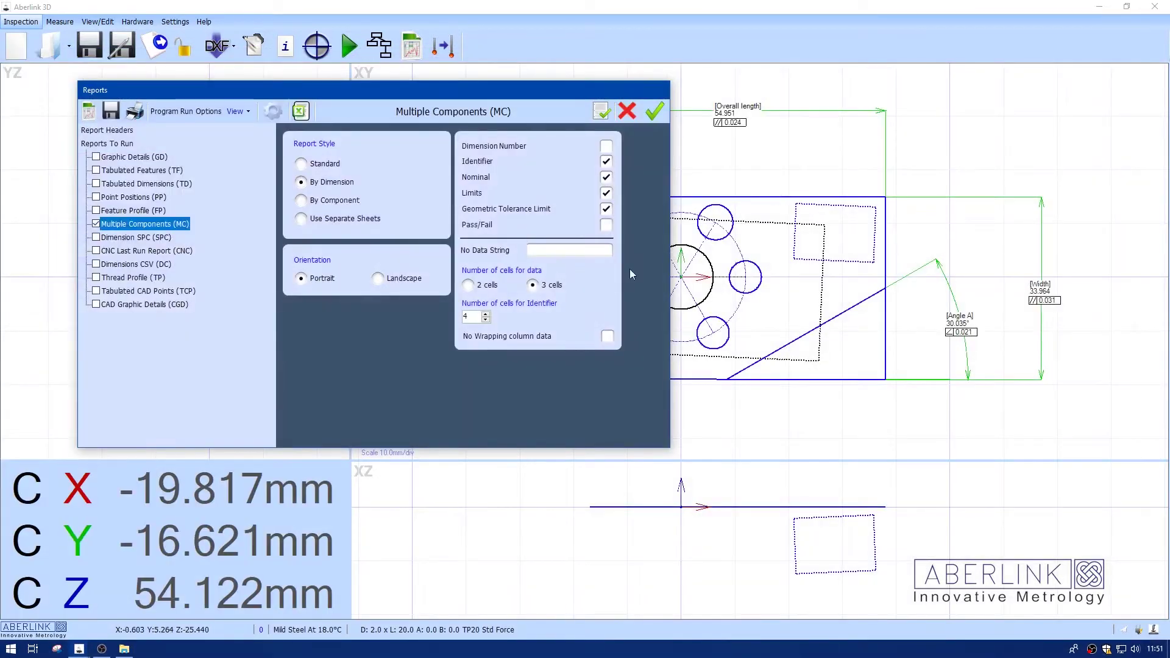
Enter *** as the No Data String and preview the report
click(568, 249)
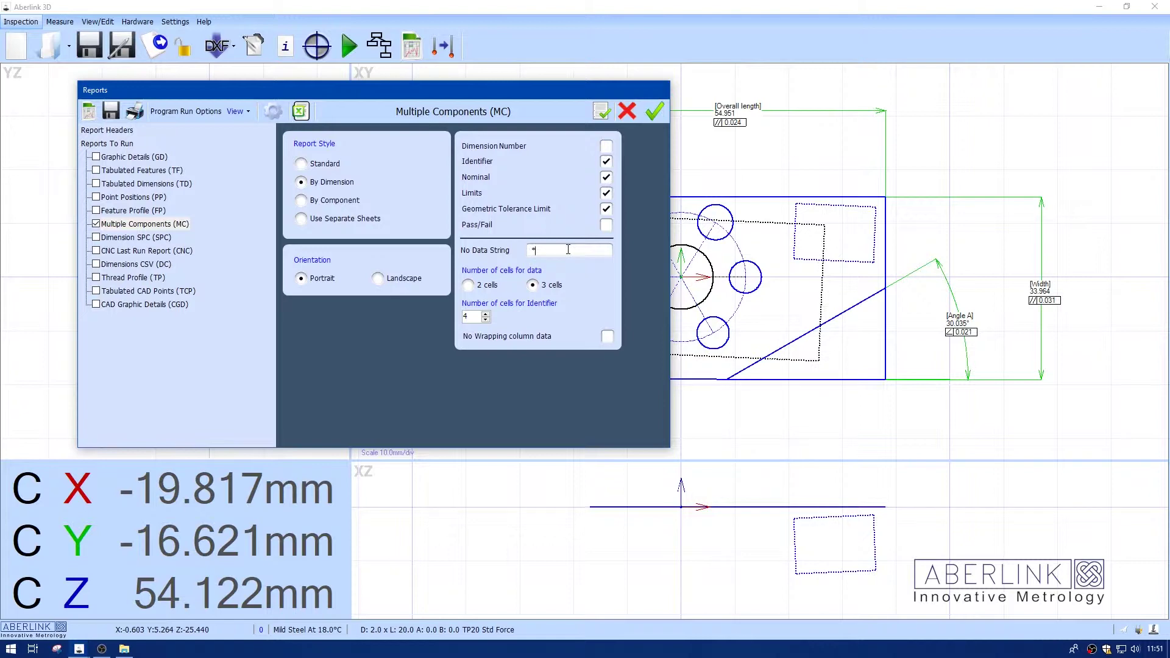
click(88, 111)
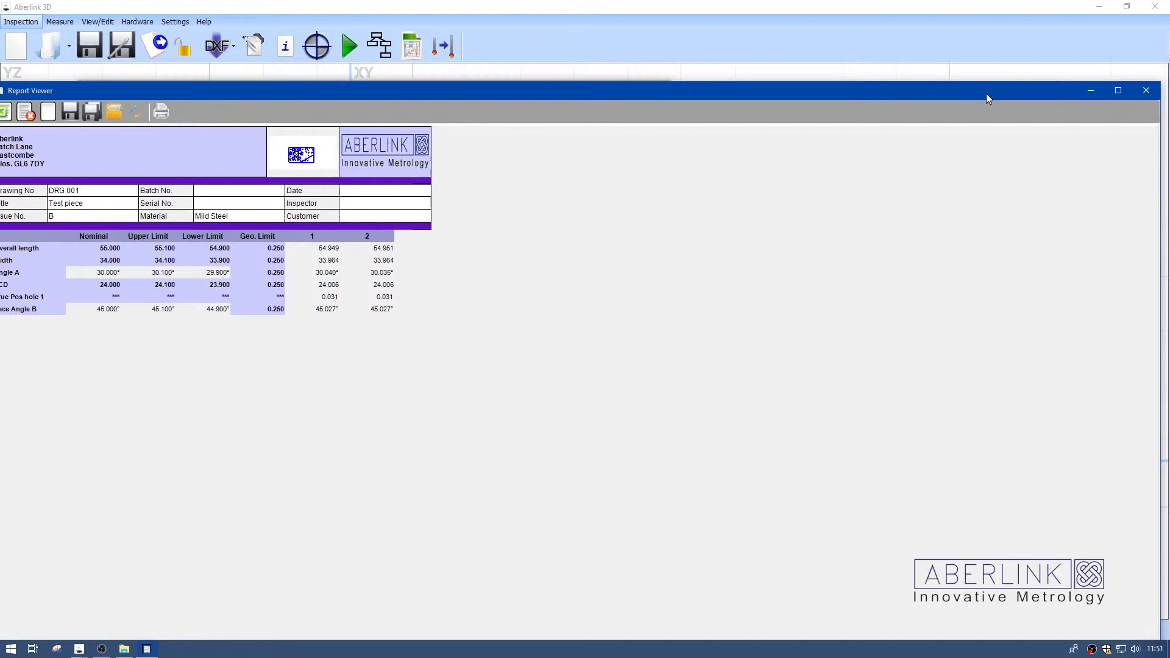
click(1147, 89)
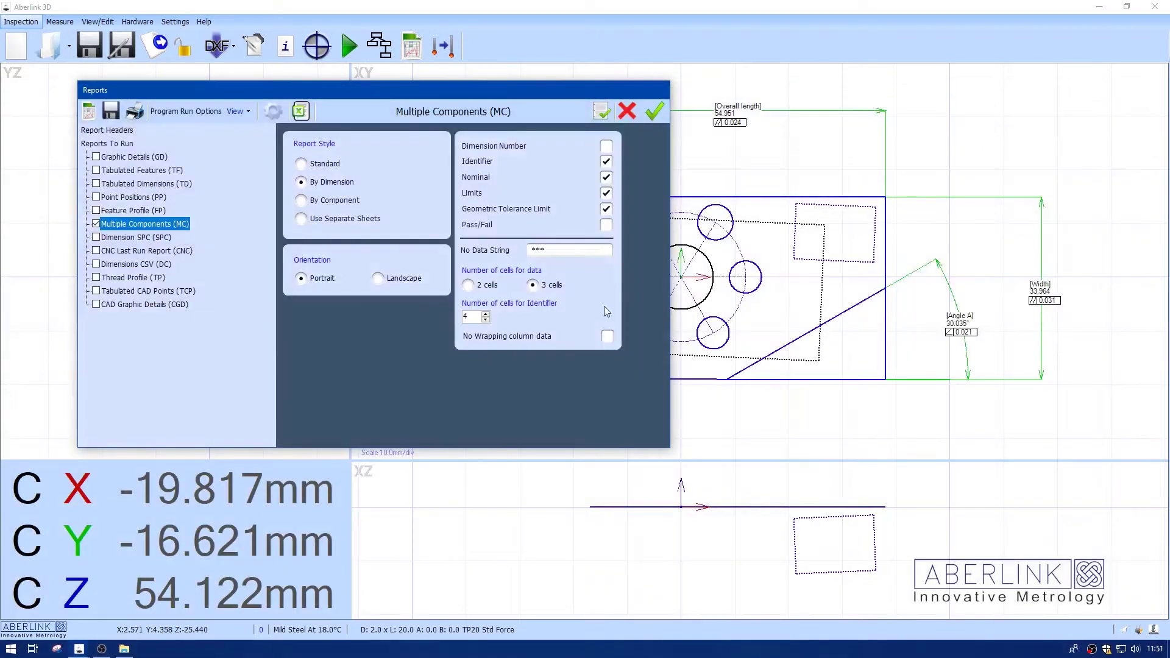
Raise the Identifier number of cells to 8 and preview the wider name column
click(486, 314)
click(486, 314)
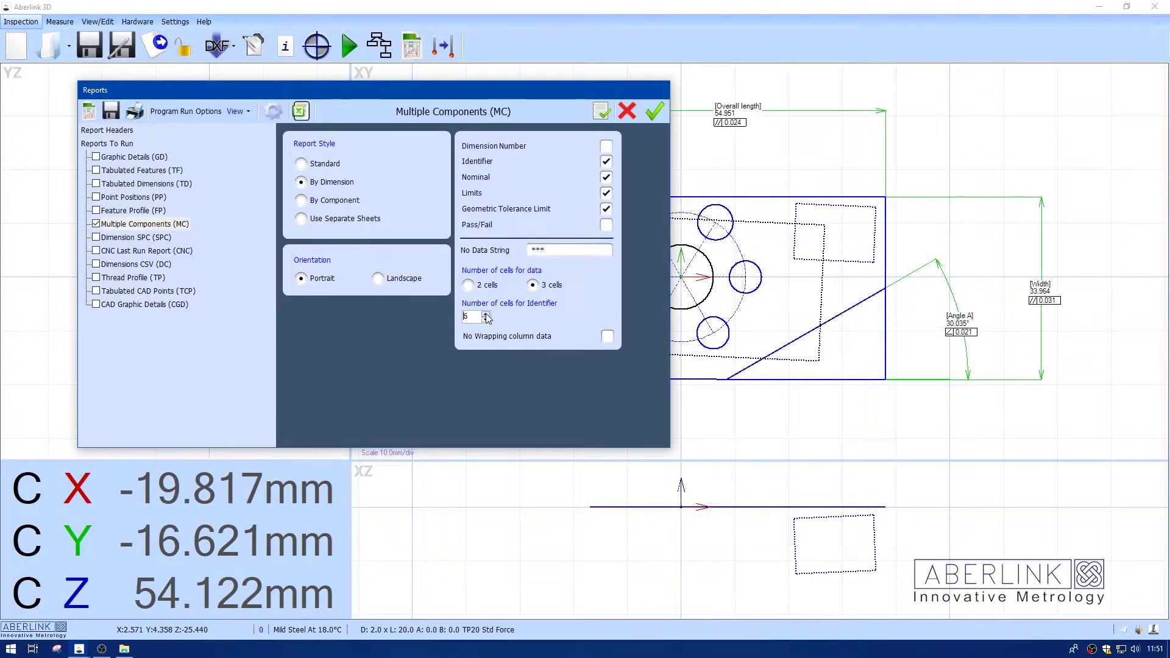
click(88, 116)
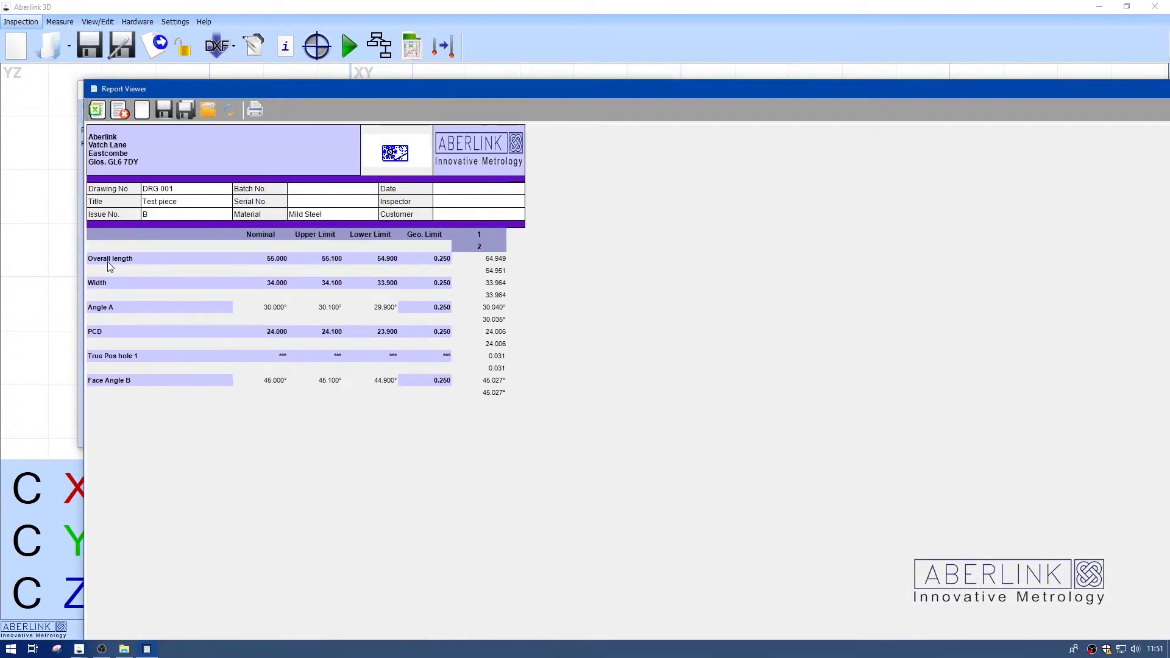
click(98, 271)
Set Report Style to By Component and preview limits per dimension above components 1 and 2
drag(660, 87, 567, 87)
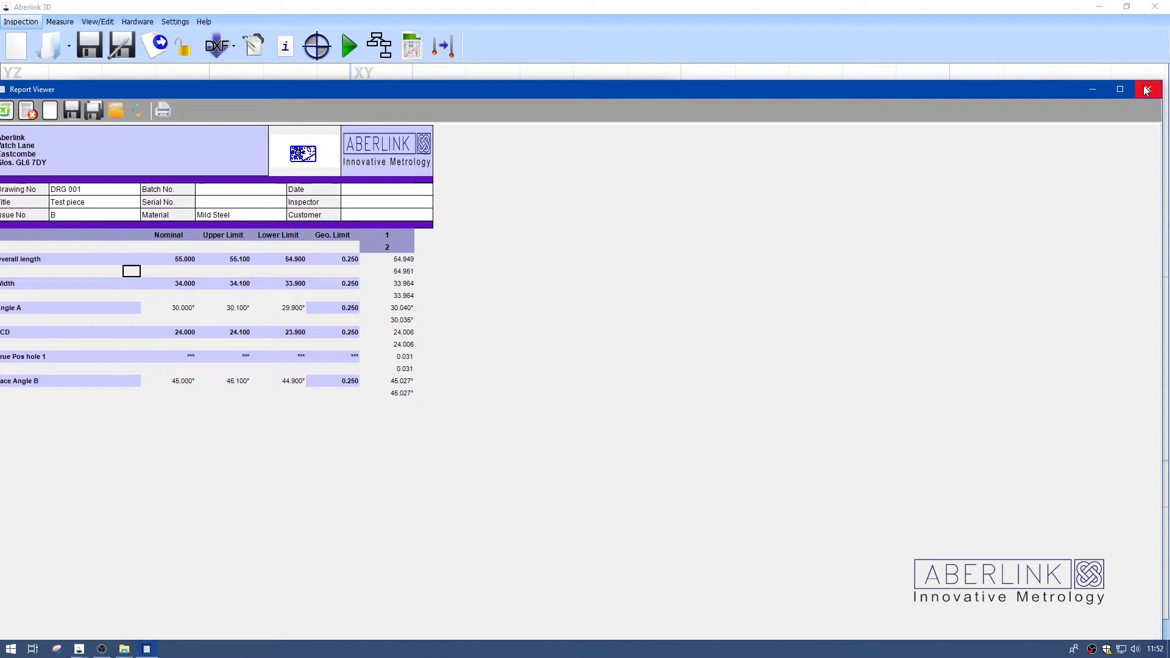
click(1145, 90)
click(301, 200)
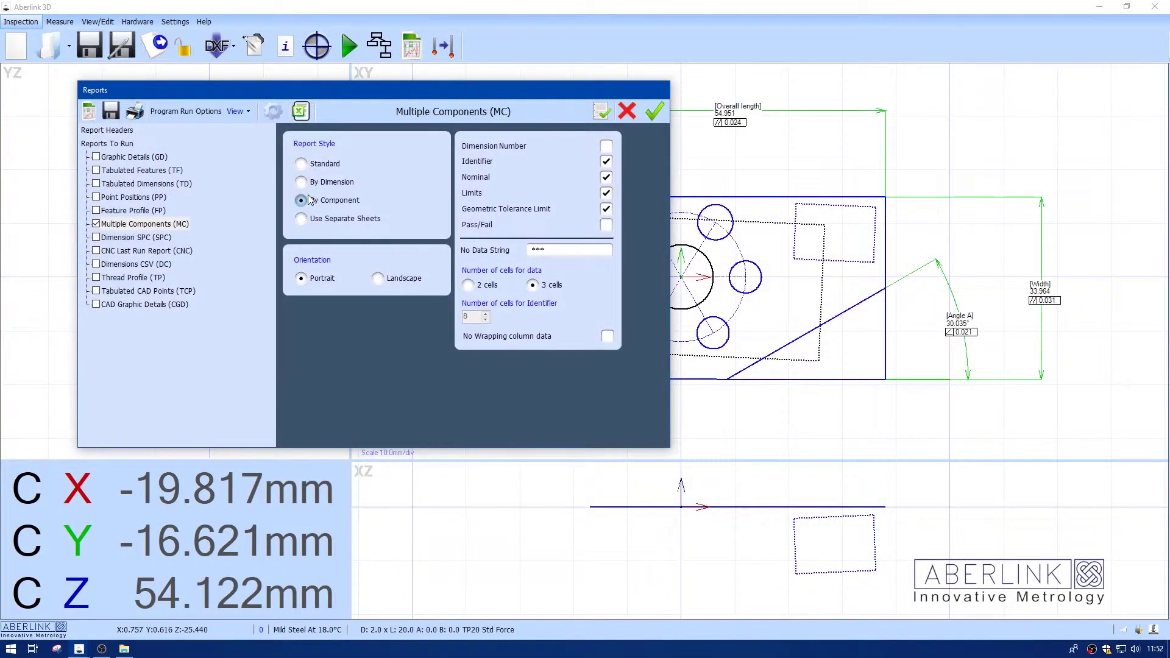
click(88, 111)
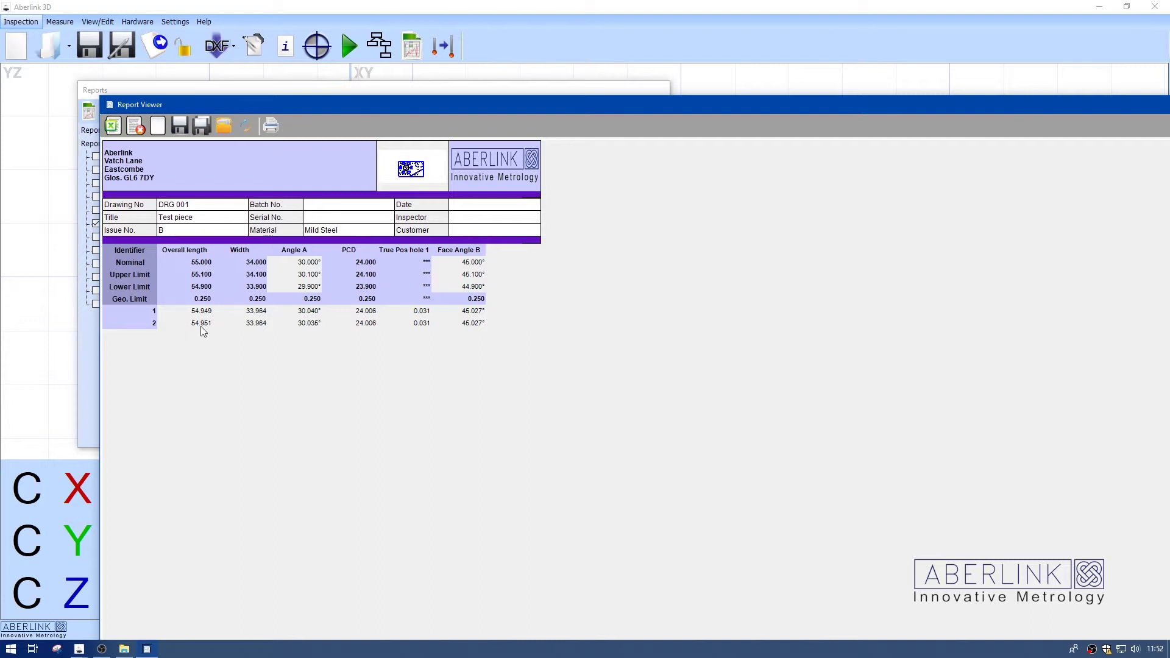
drag(1104, 104, 1004, 122)
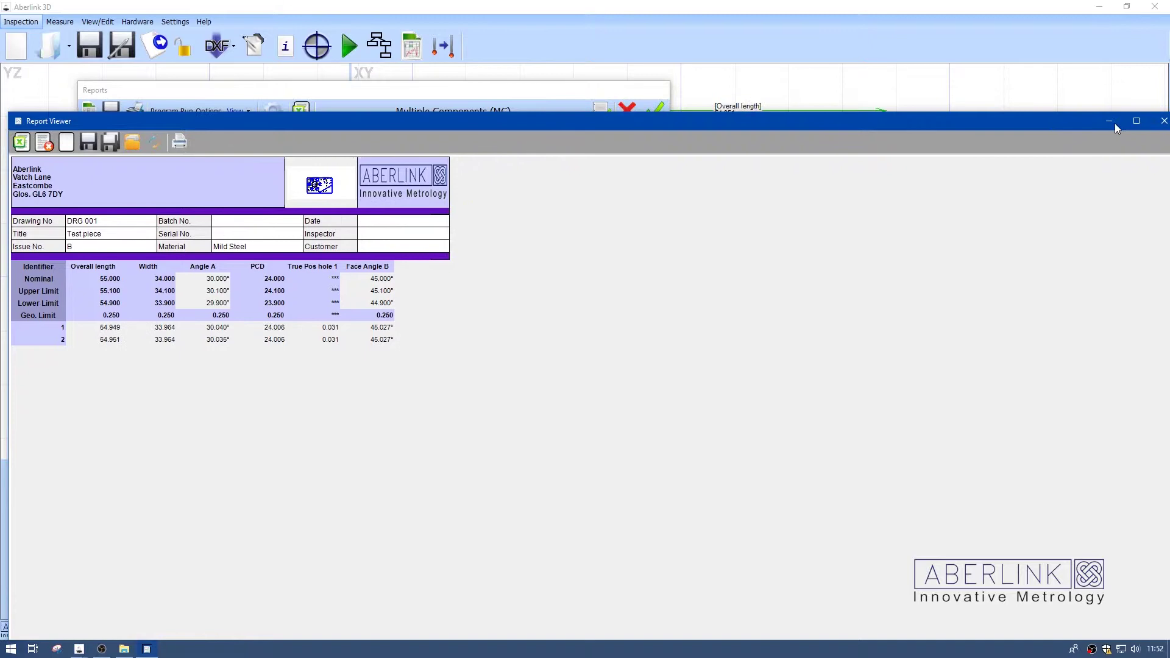
click(1133, 122)
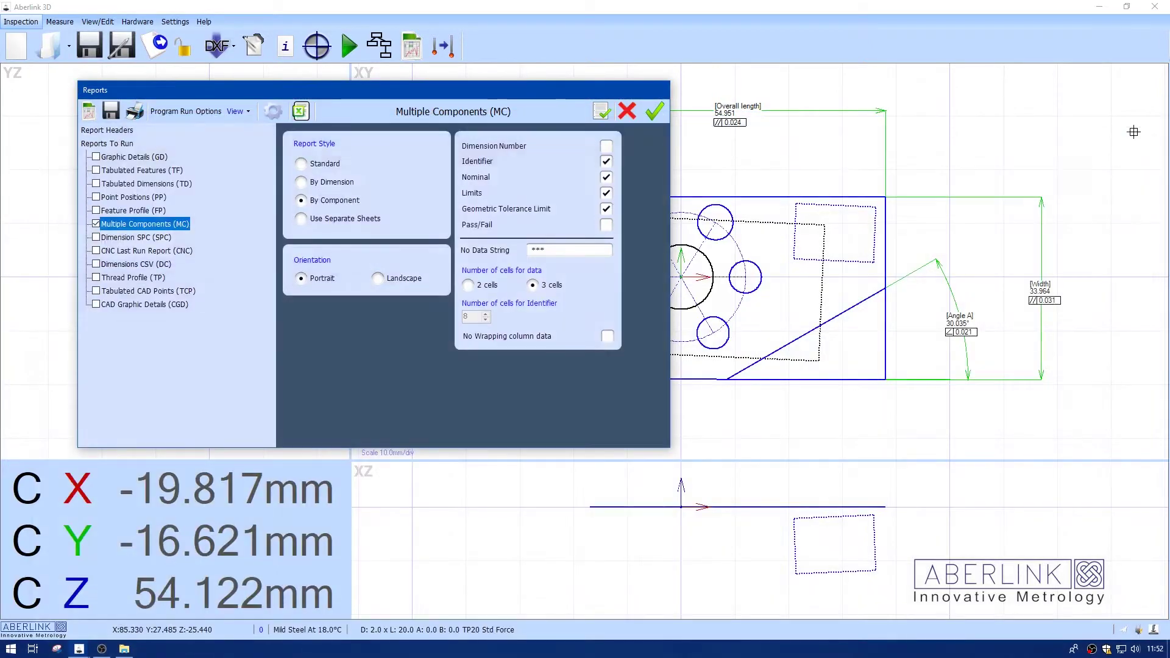
Put the components on separate sheets and preview report sheets 1 and 2
click(351, 222)
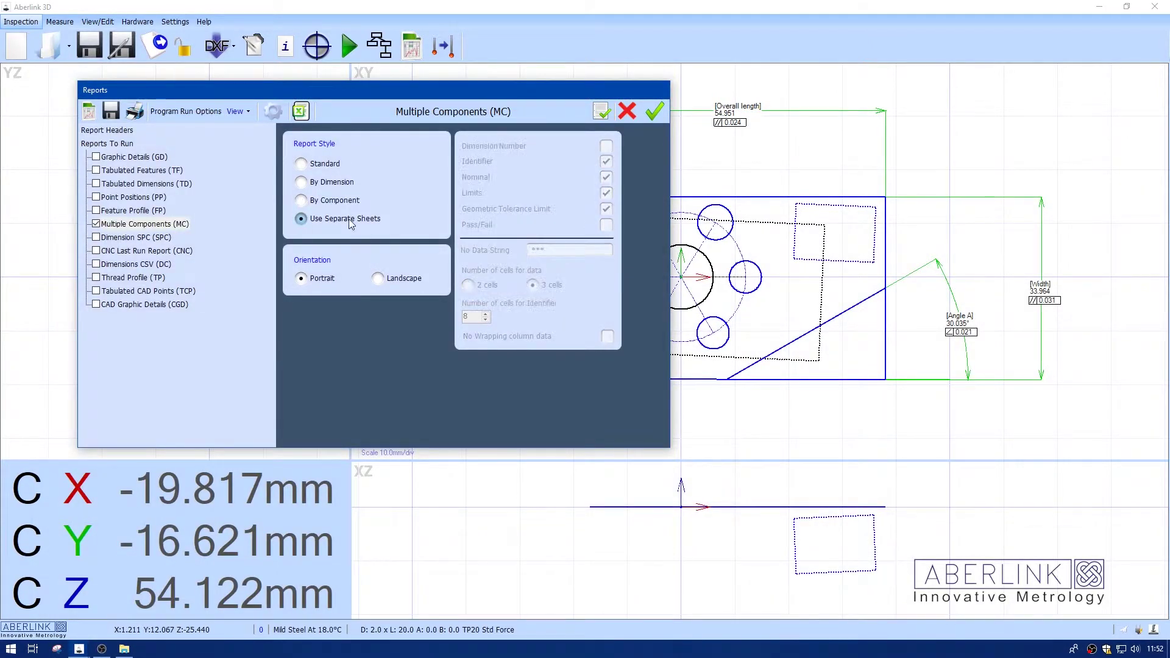
click(88, 110)
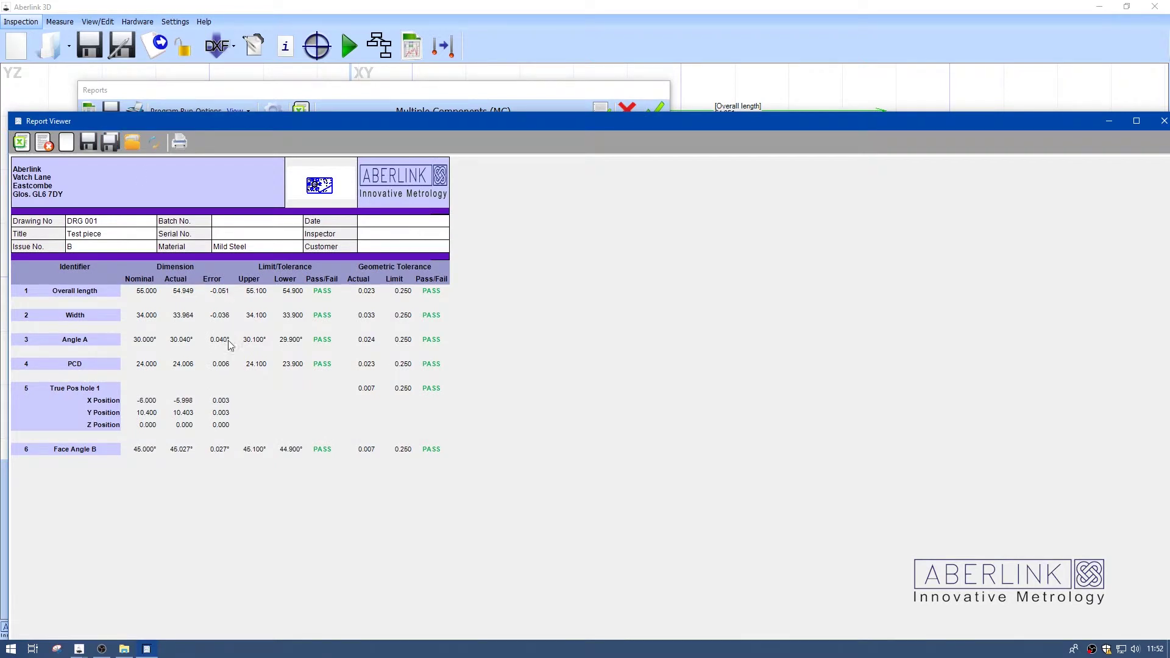
drag(320, 122, 328, 12)
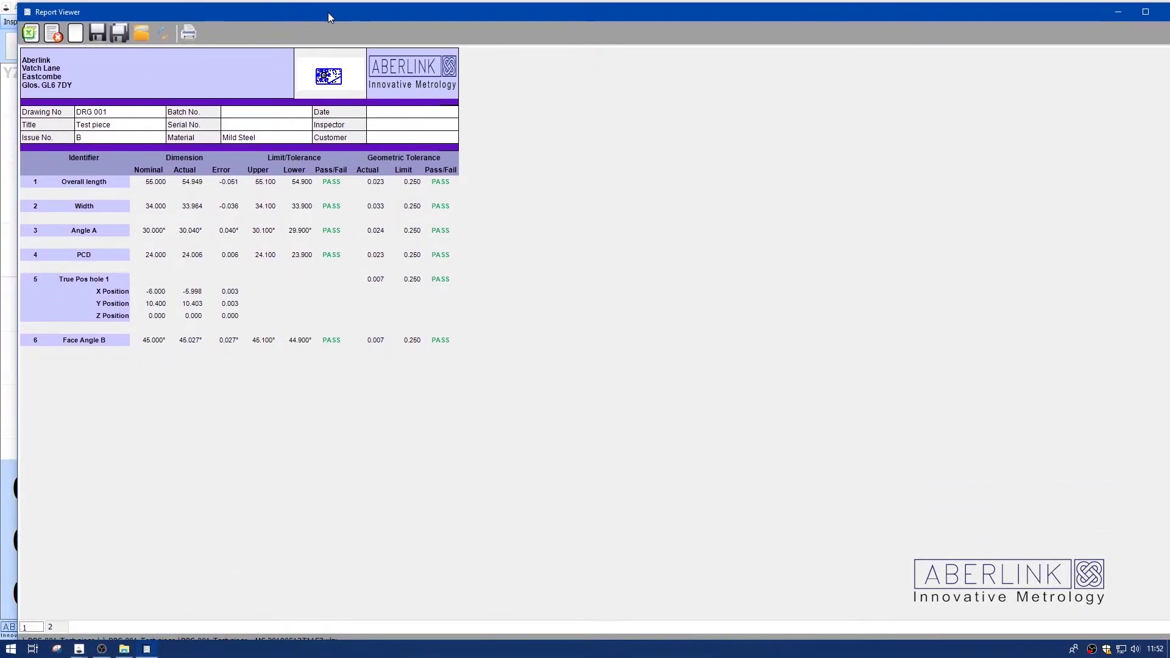
click(54, 627)
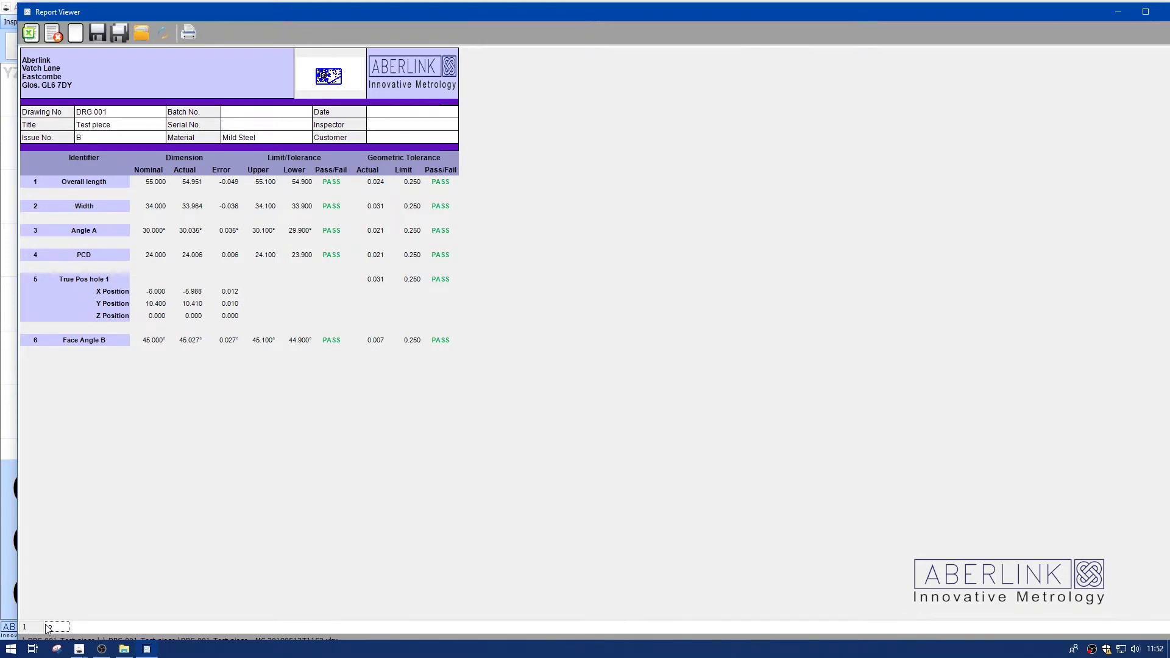
click(38, 627)
Close the viewer, reset Report Style to Standard, and confirm the Reports setup
drag(886, 13, 940, 73)
click(1107, 69)
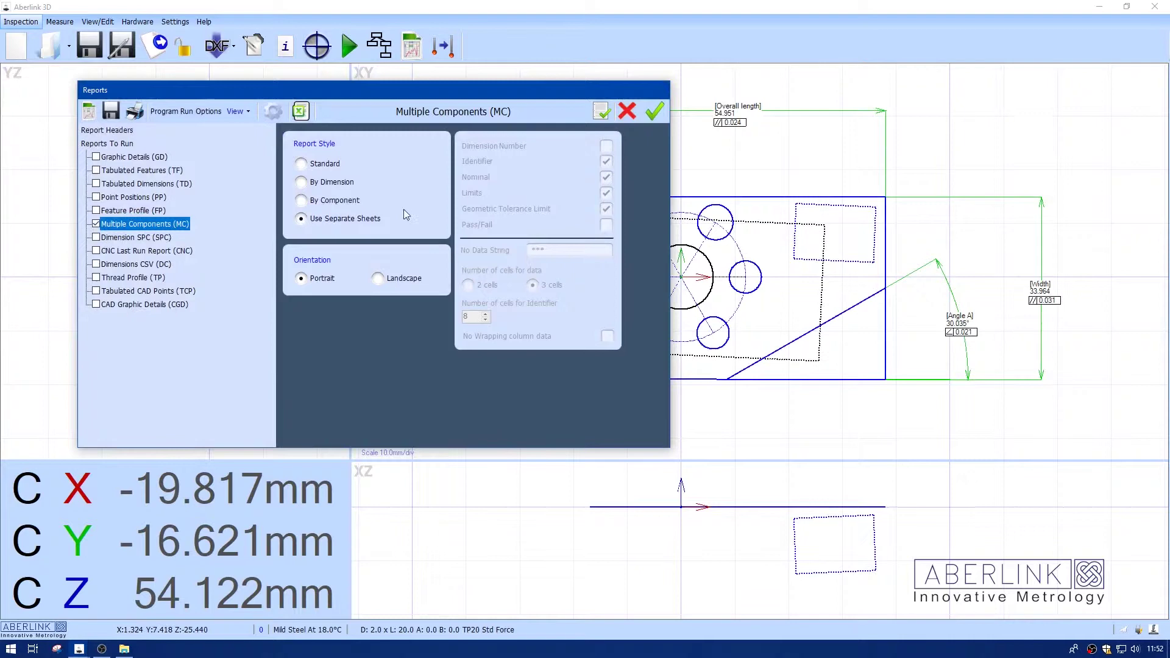
click(316, 166)
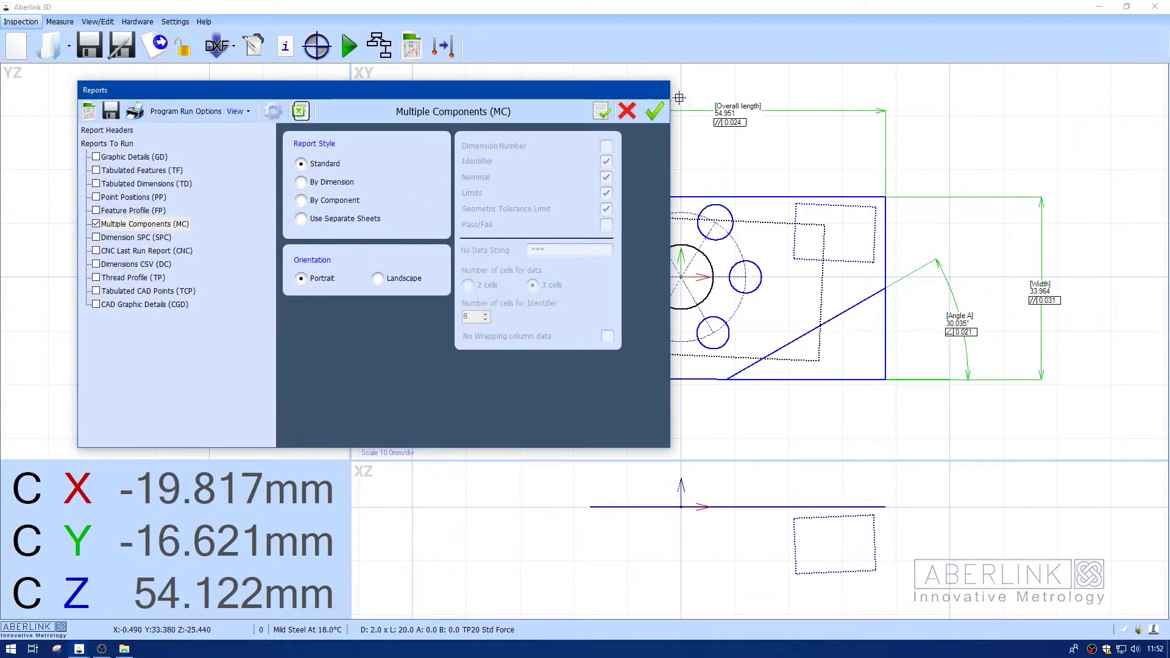
click(655, 111)
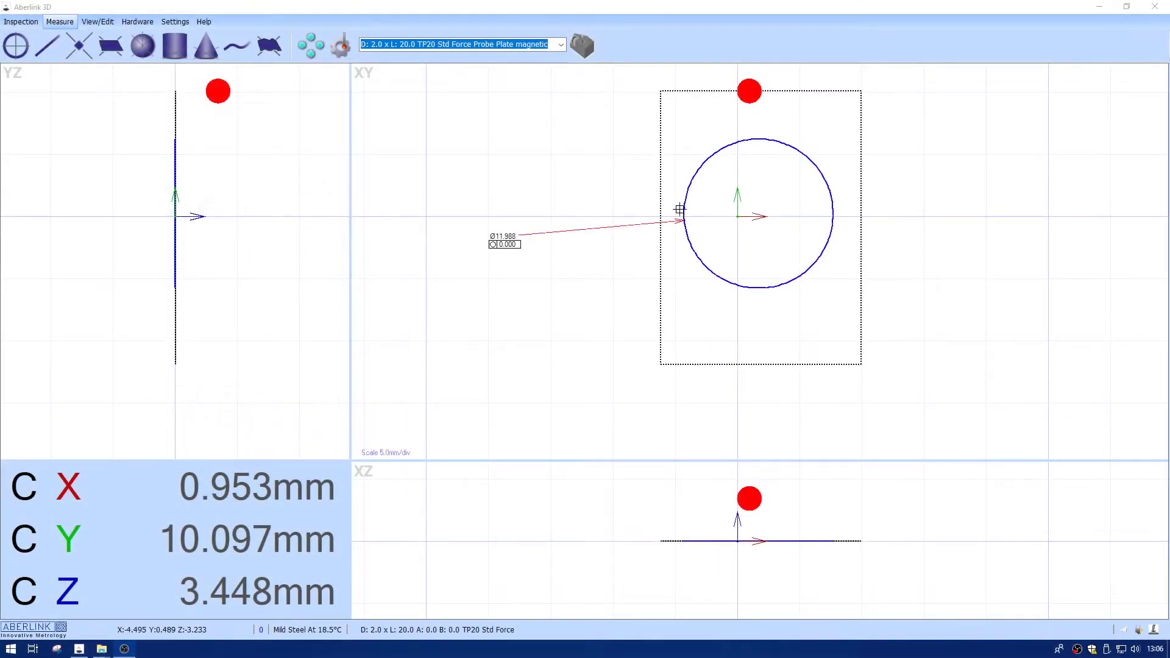
click(475, 154)
right_click(474, 153)
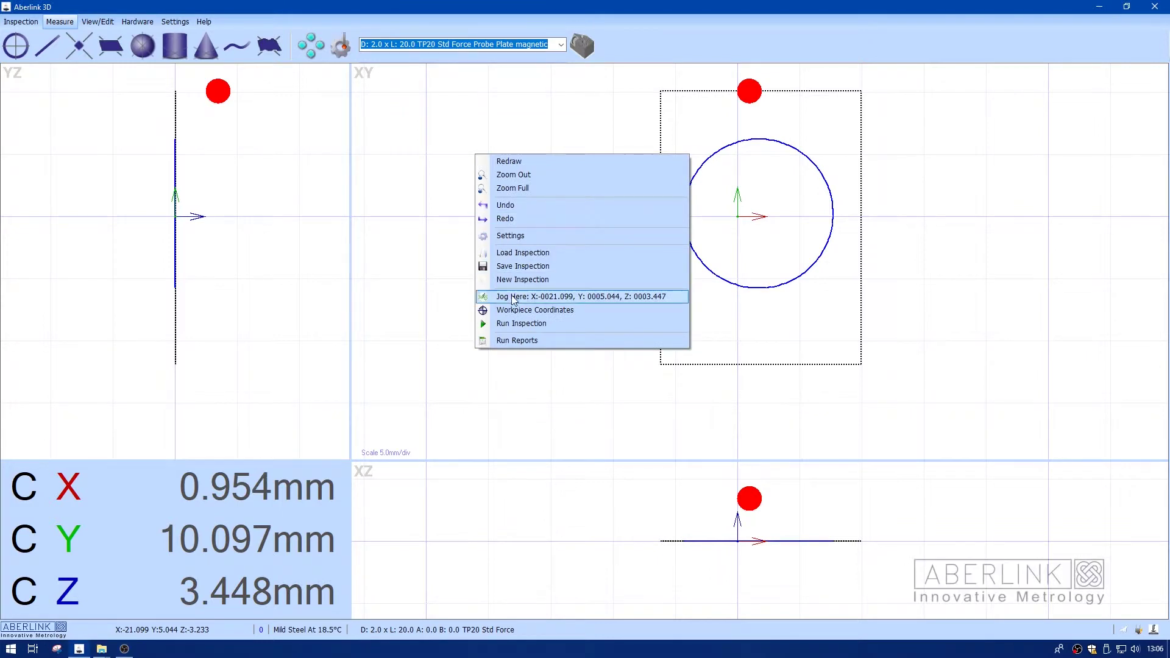
click(512, 344)
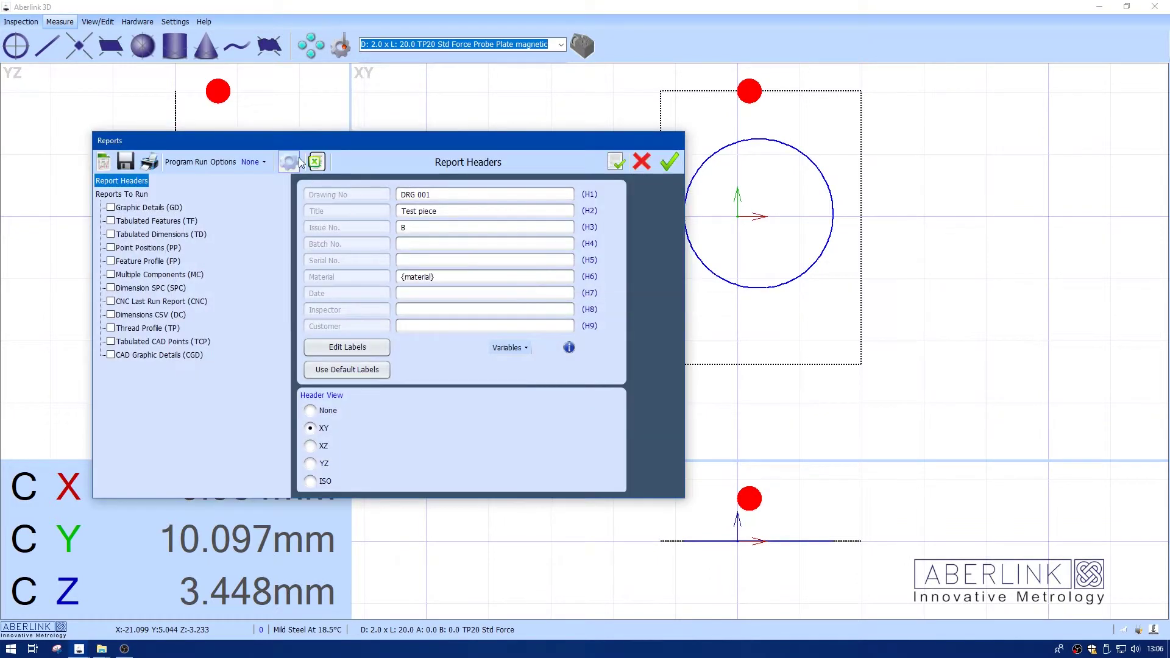
click(290, 162)
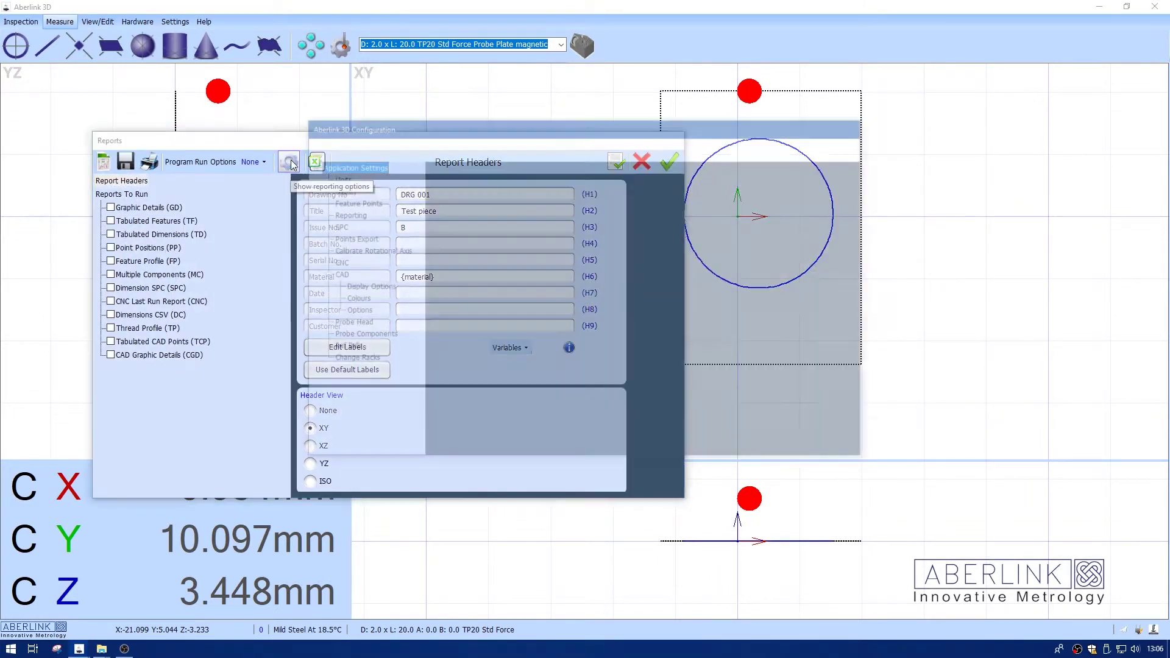
click(621, 189)
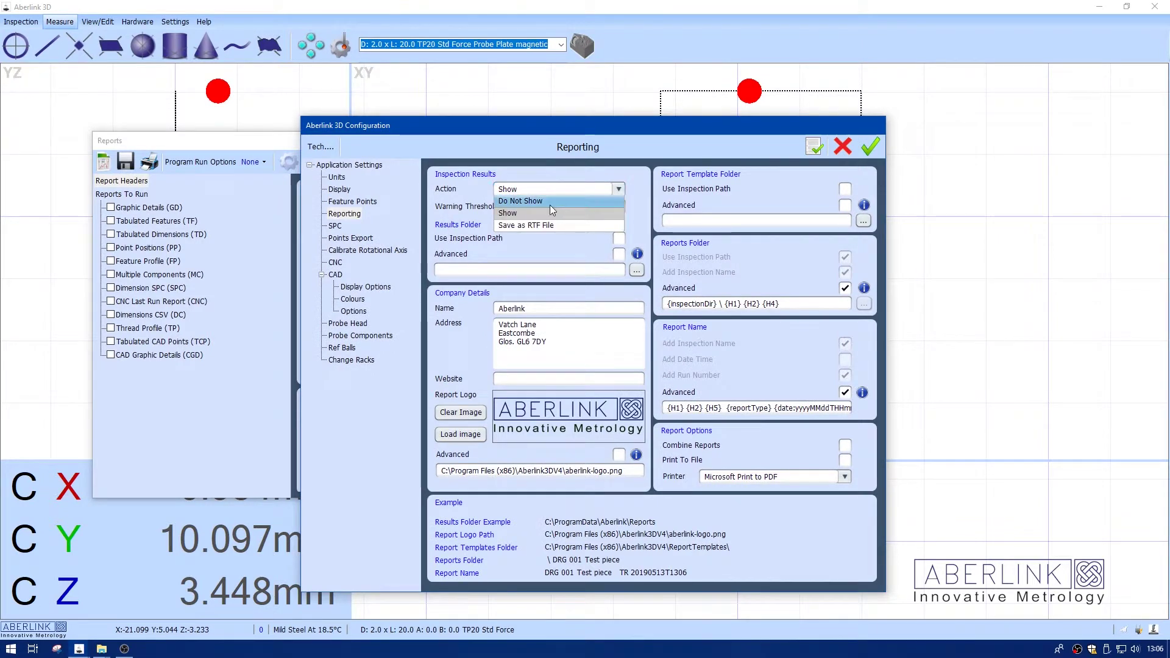
click(528, 214)
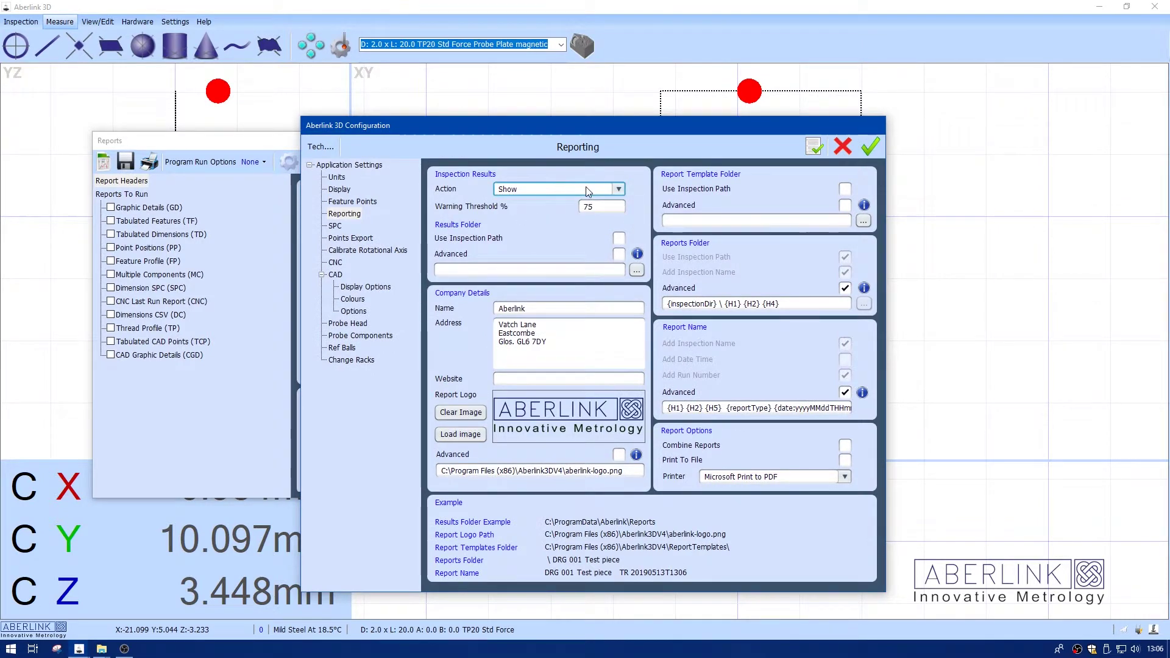
click(870, 147)
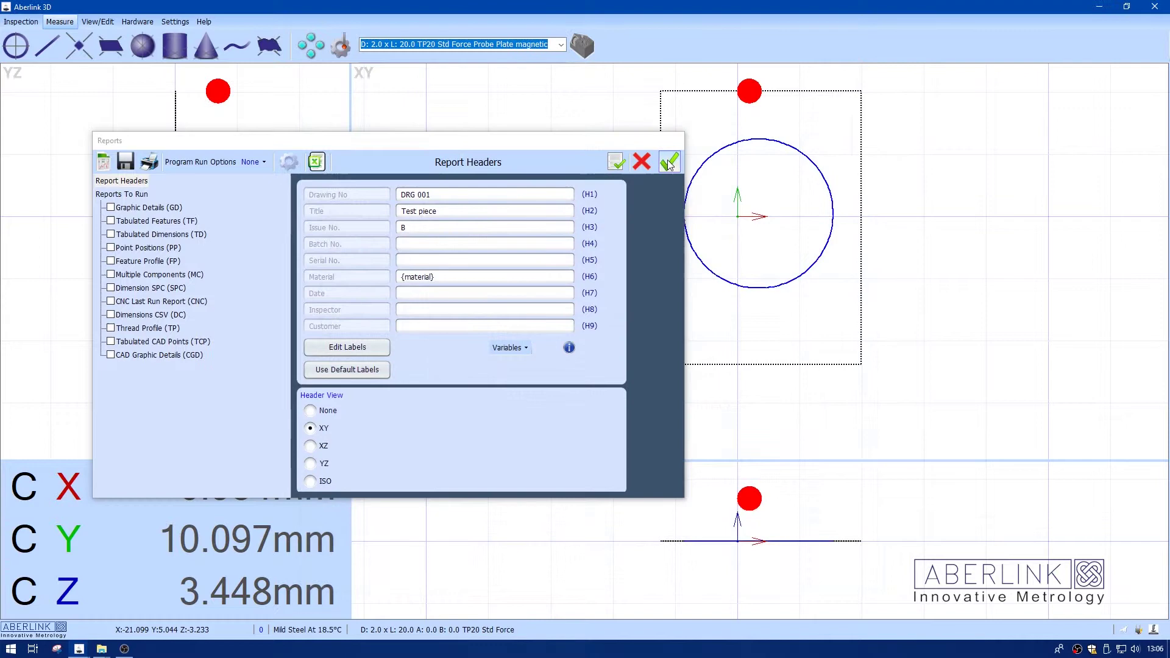
click(668, 162)
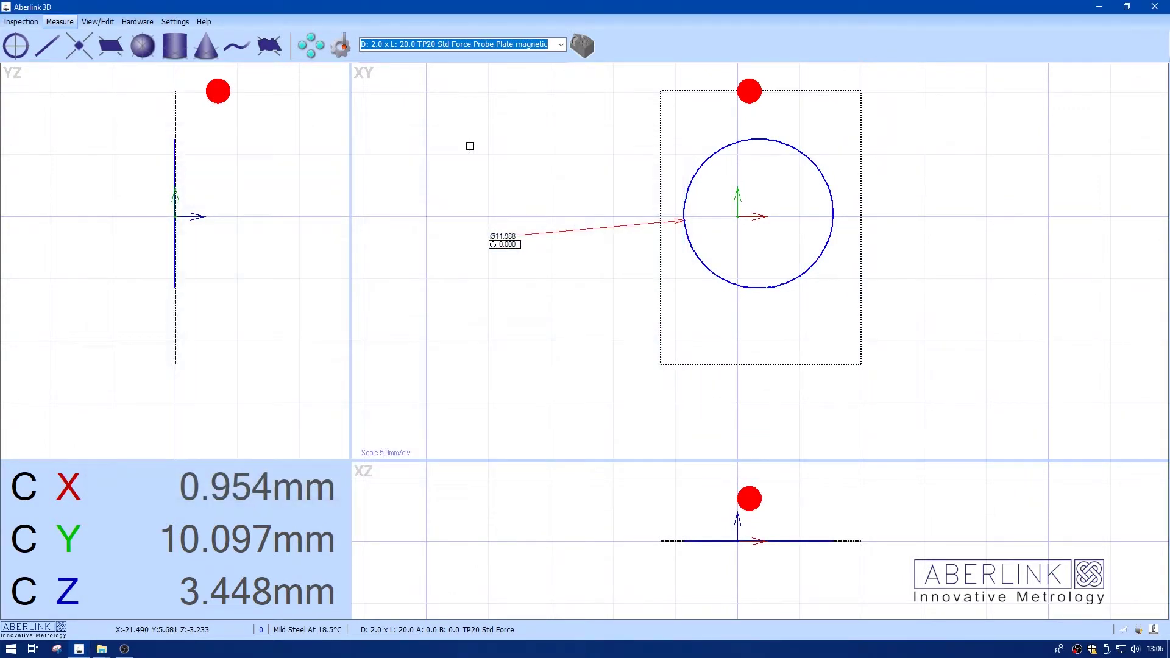
Run Inspection from the XY view menu, moving the probe up to the safe volume
right_click(470, 146)
click(509, 317)
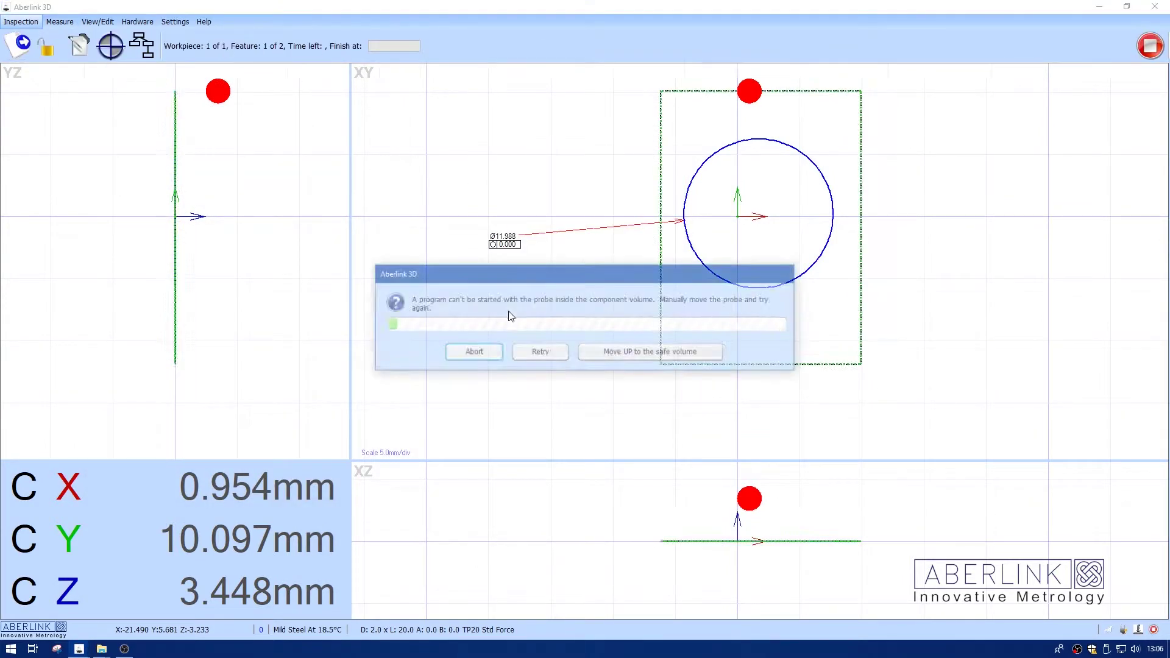
click(618, 351)
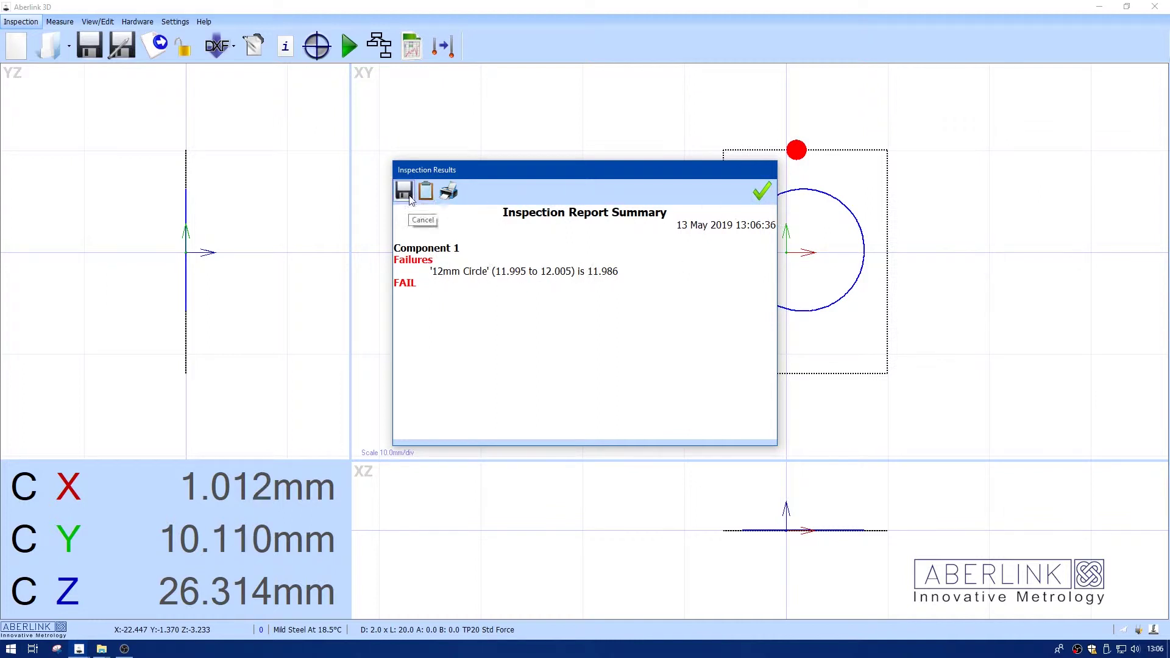
Tick CNC Last Run Report (CNC) and preview its summary of the Ø11.986 circle failure
click(762, 190)
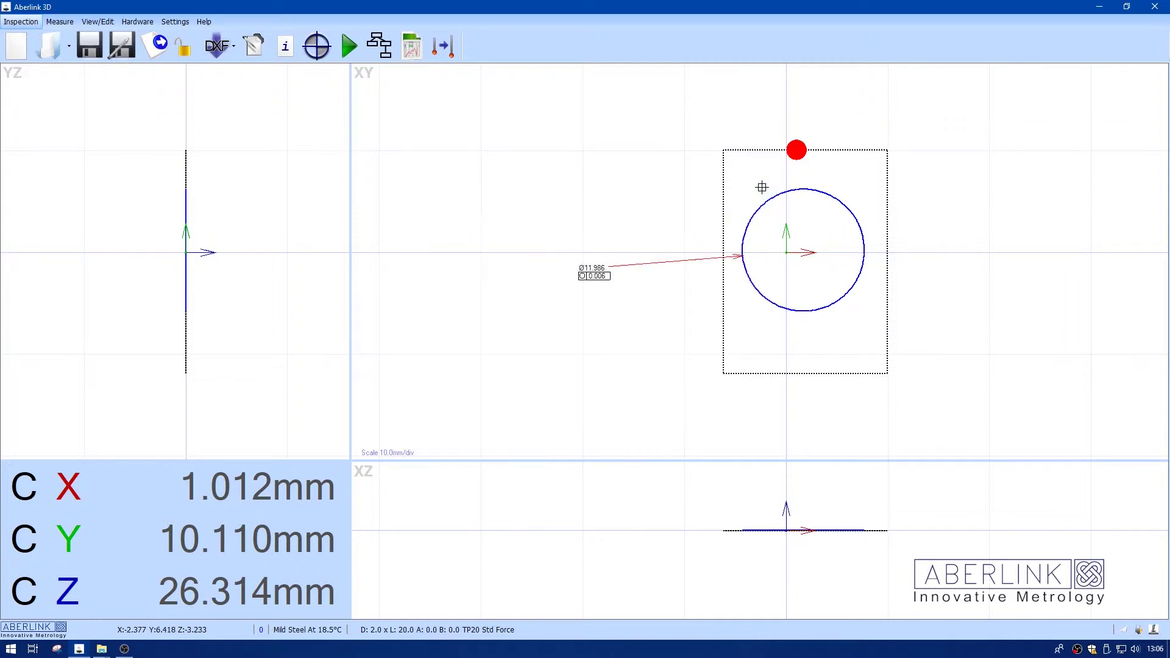
click(411, 46)
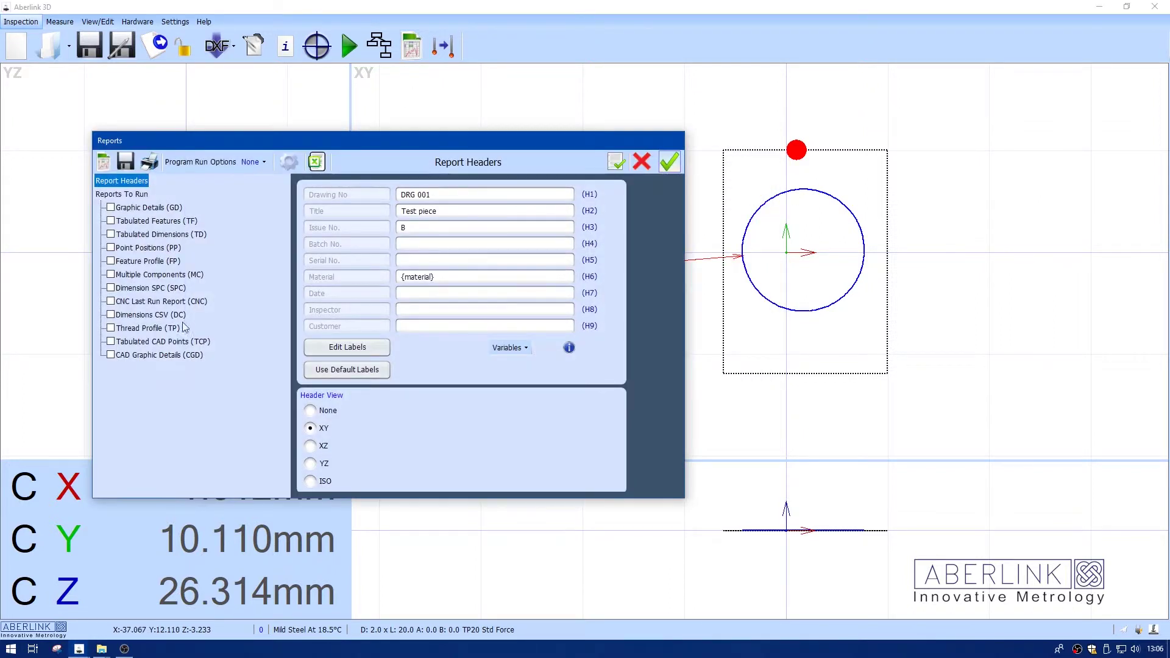
click(111, 301)
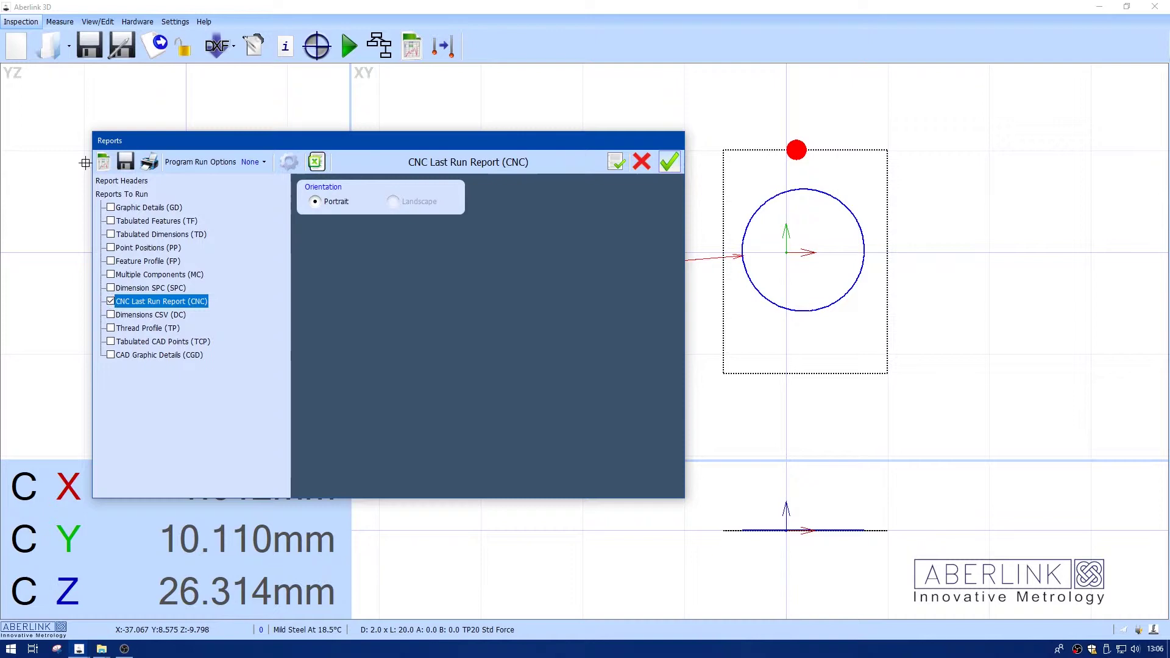
click(103, 162)
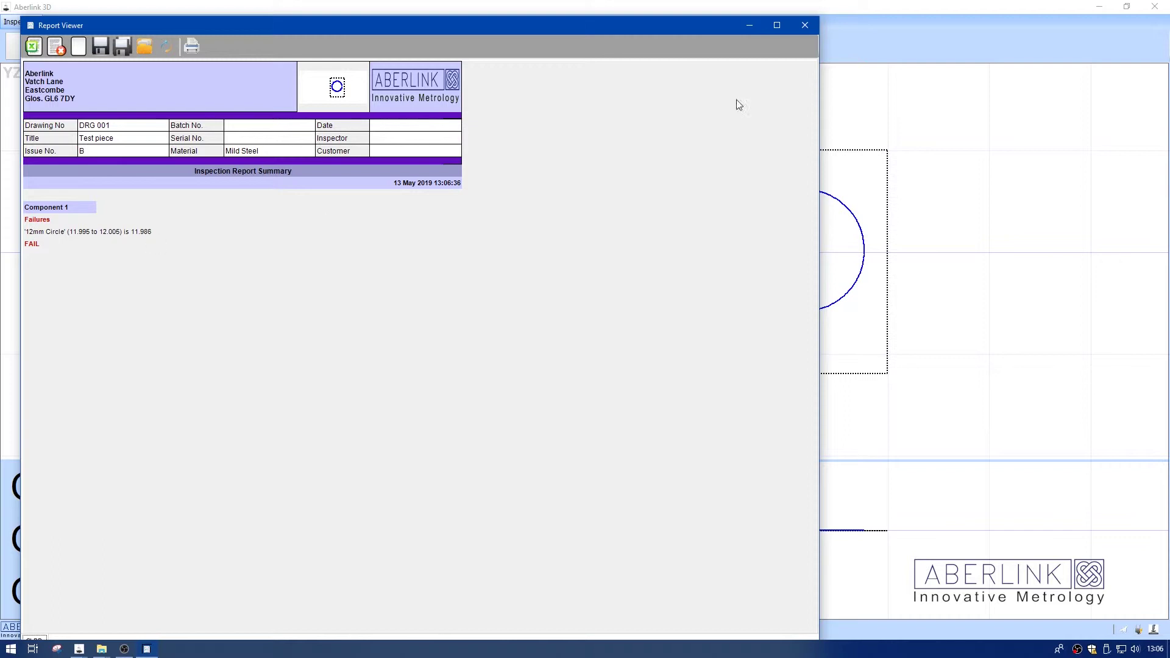
click(804, 27)
click(669, 162)
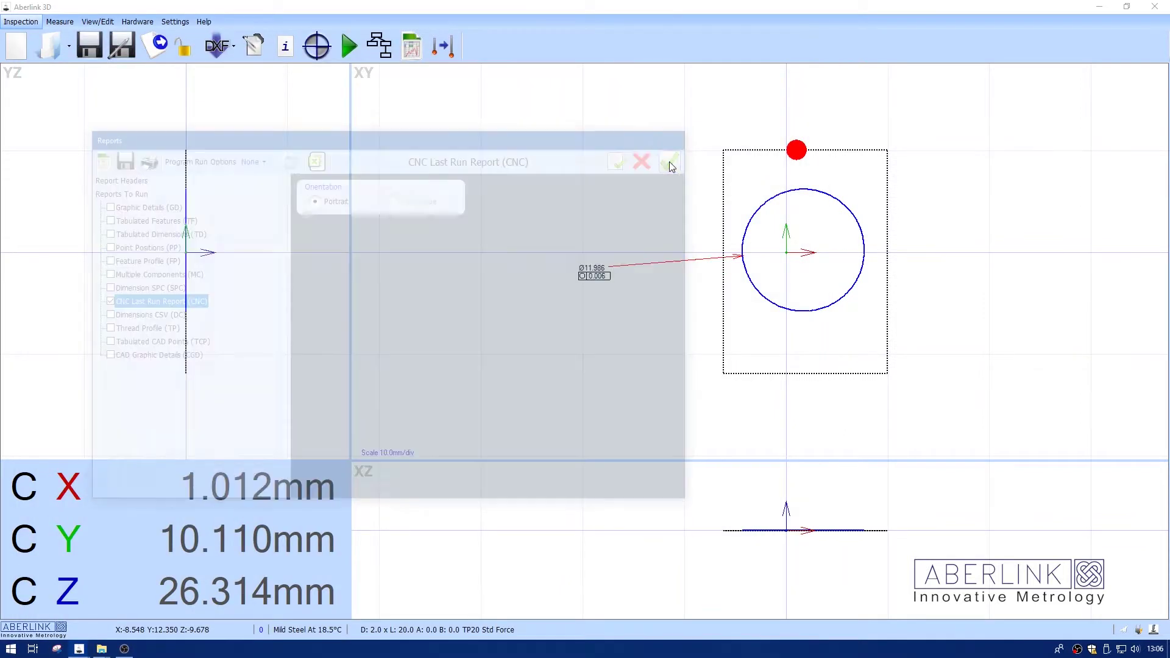
Change the 12mm Circle relative limits to 0.100 and -0.1, then rerun the inspection
double_click(655, 263)
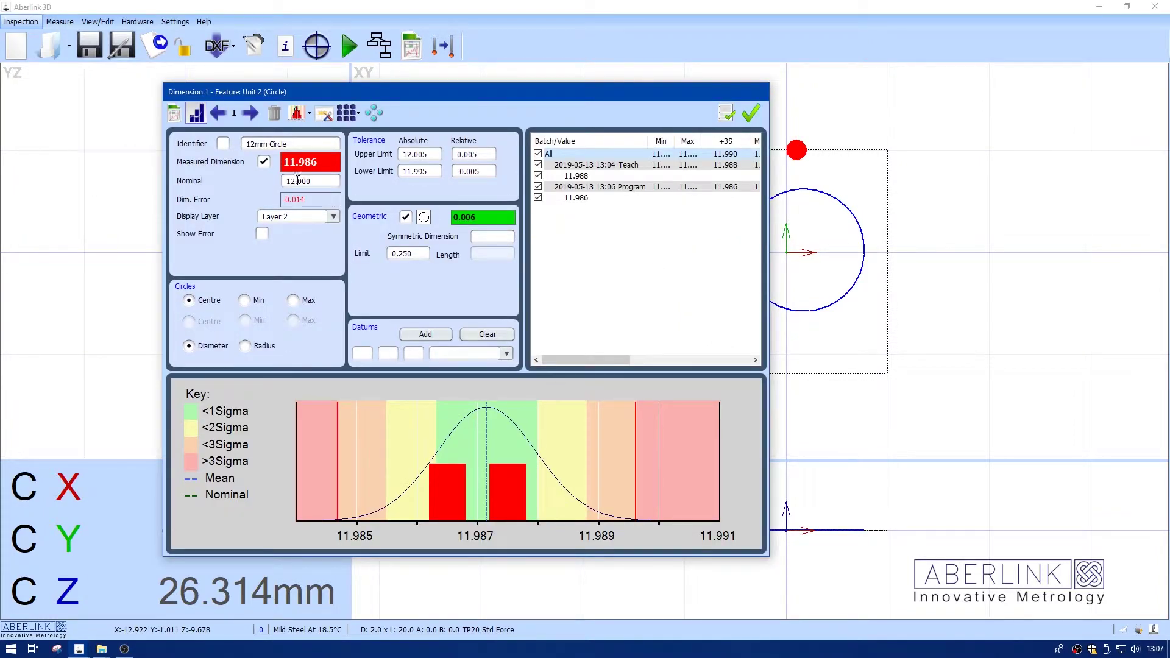
drag(462, 154, 491, 150)
text(1)
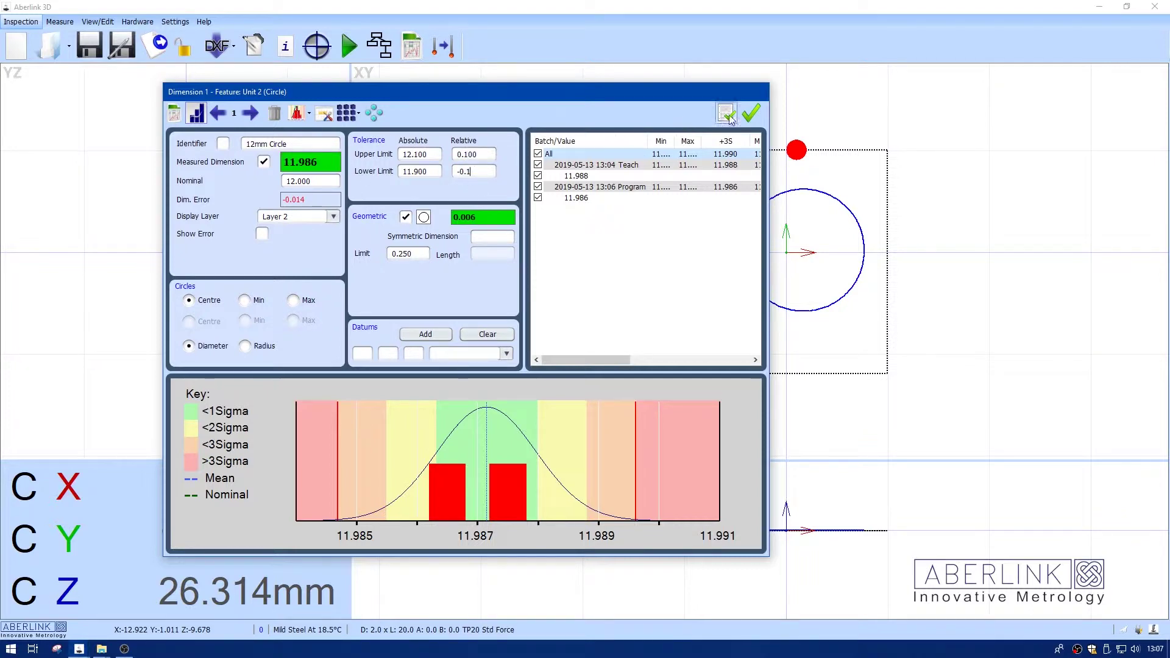
click(751, 113)
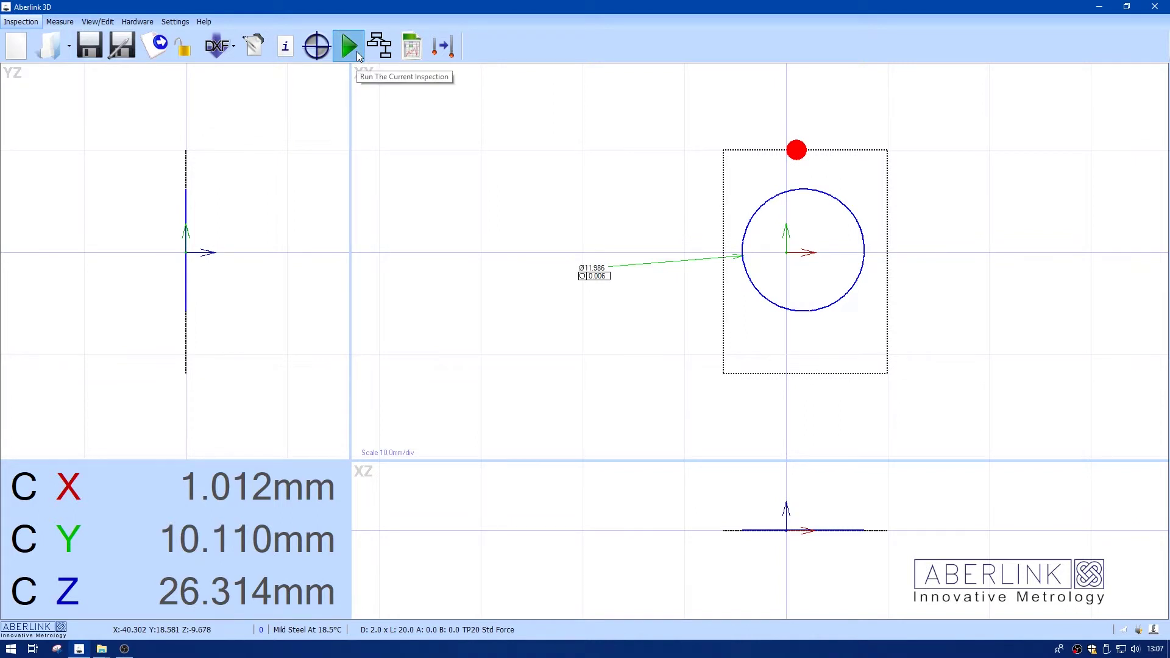
click(349, 46)
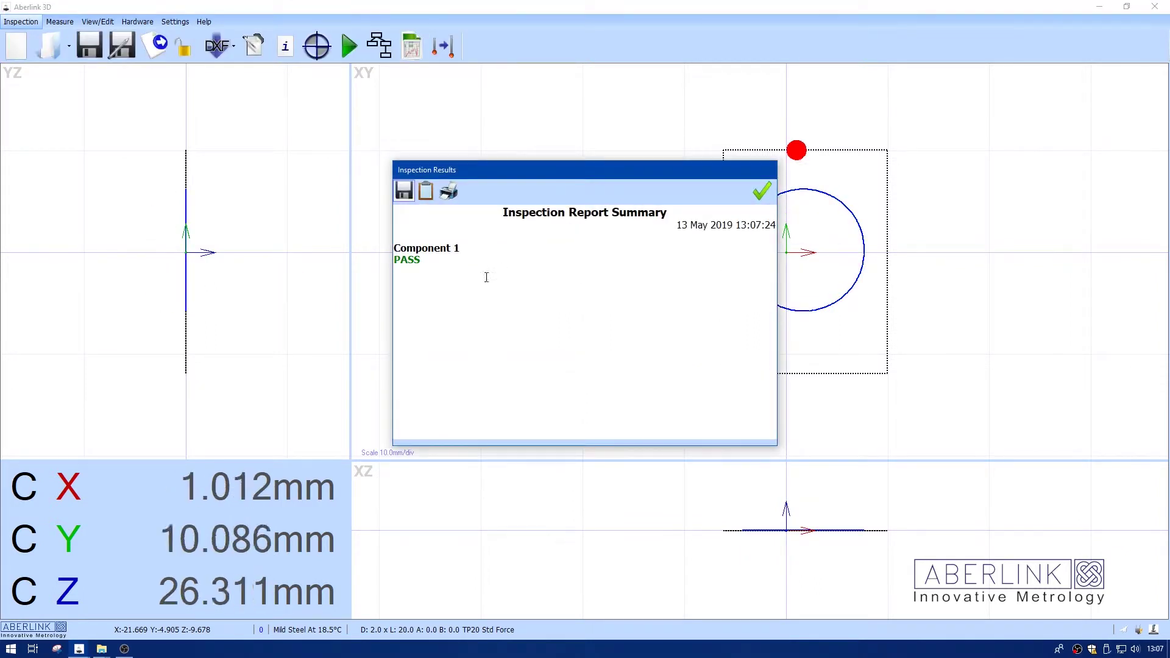
Run the reports from the view's shortcut menu and view the CNC PASS summary
click(762, 191)
right_click(519, 193)
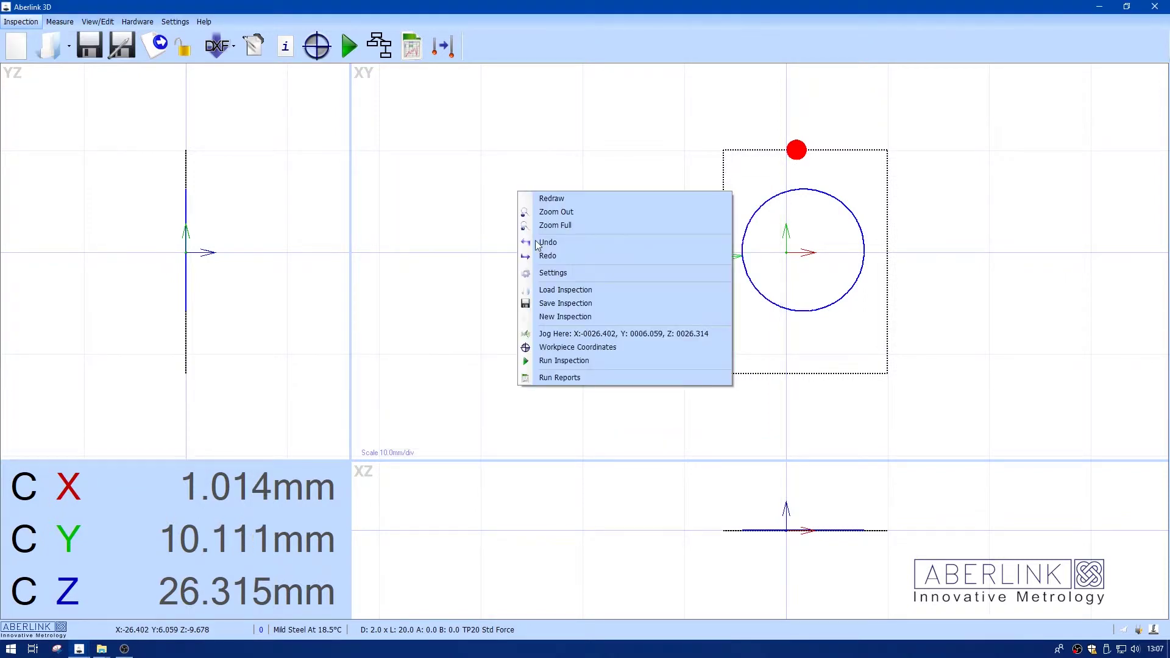
click(555, 377)
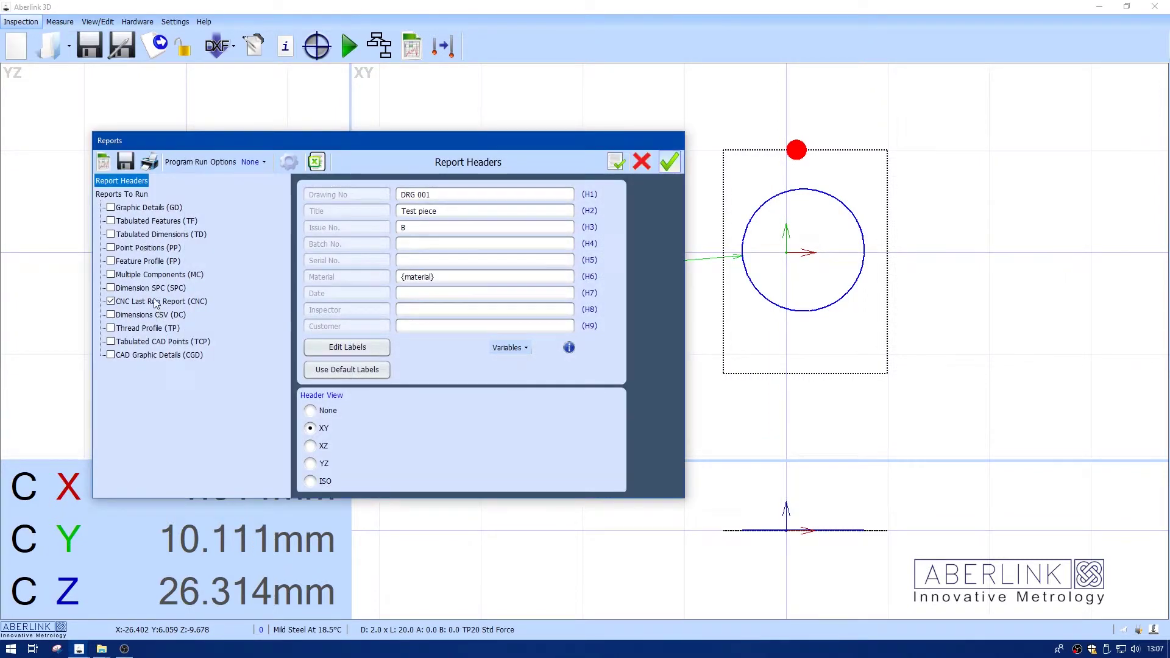
click(105, 162)
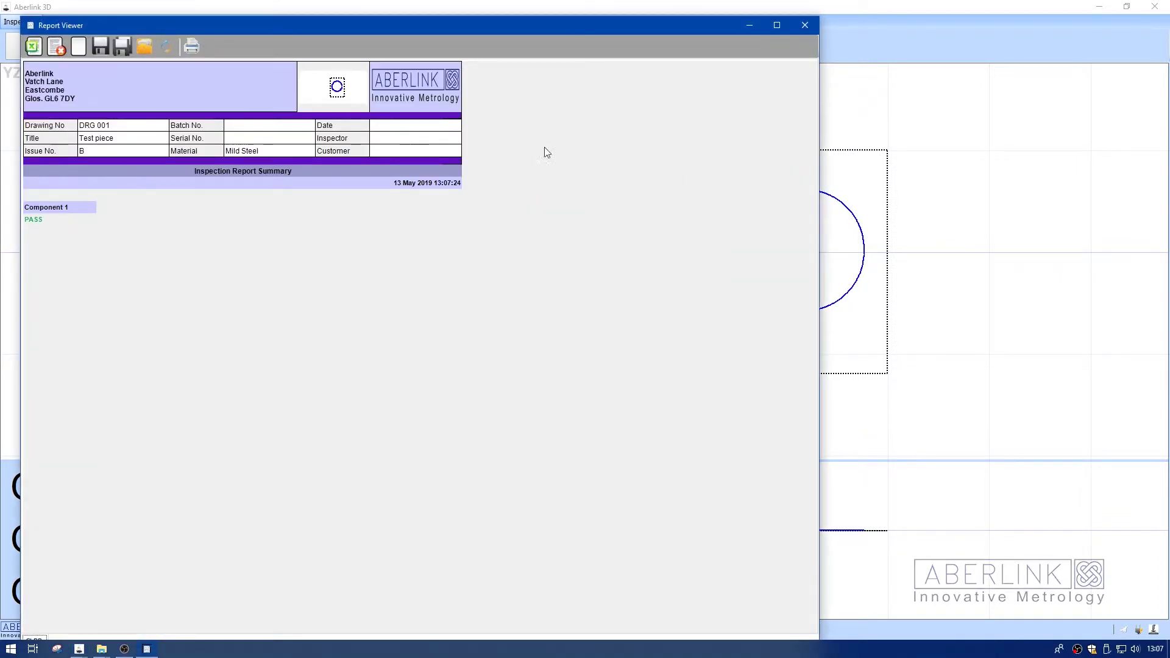
click(805, 26)
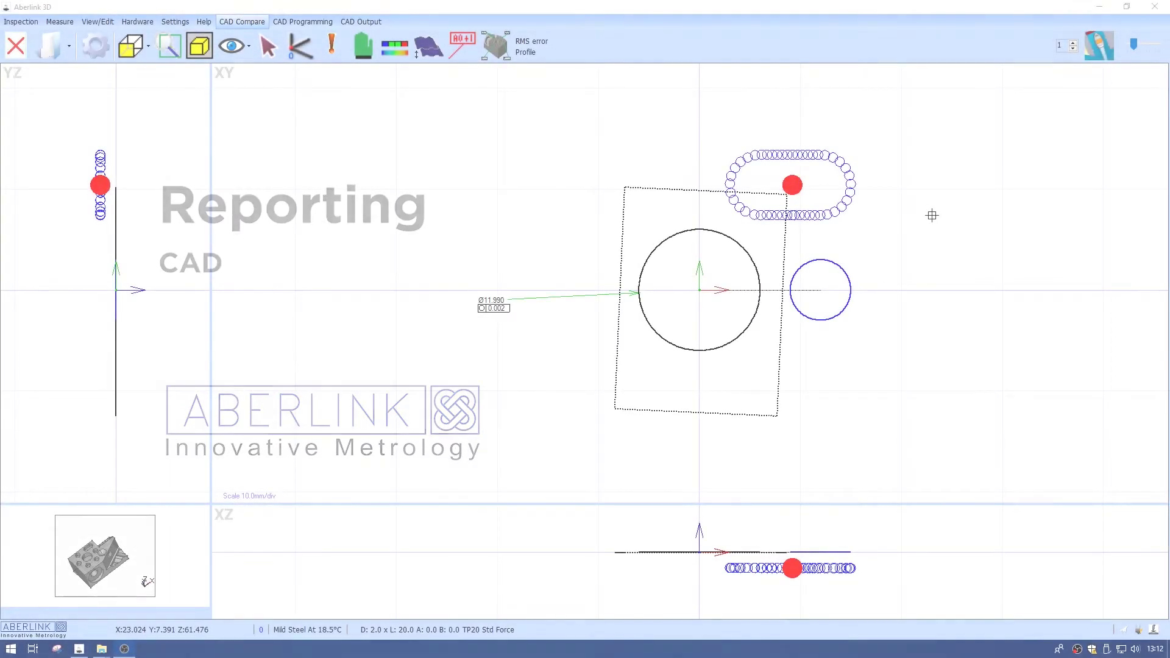
Open Unit 5 (Curve) results and float the CAD comparison with a transparent model and line width 2
click(1099, 49)
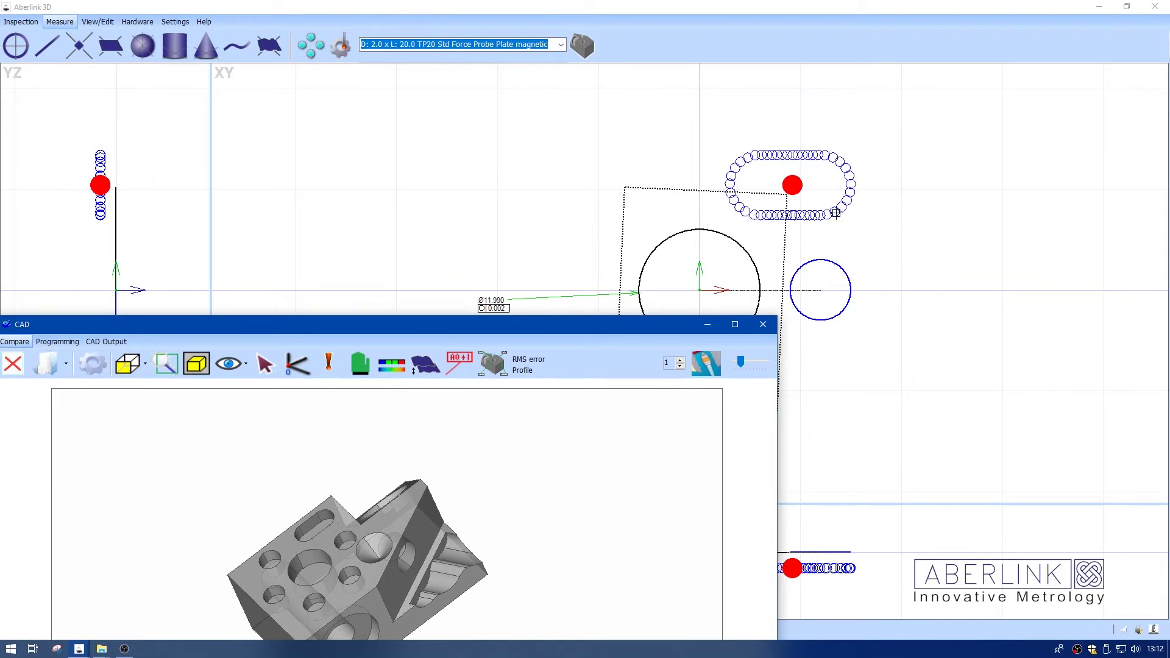
click(836, 212)
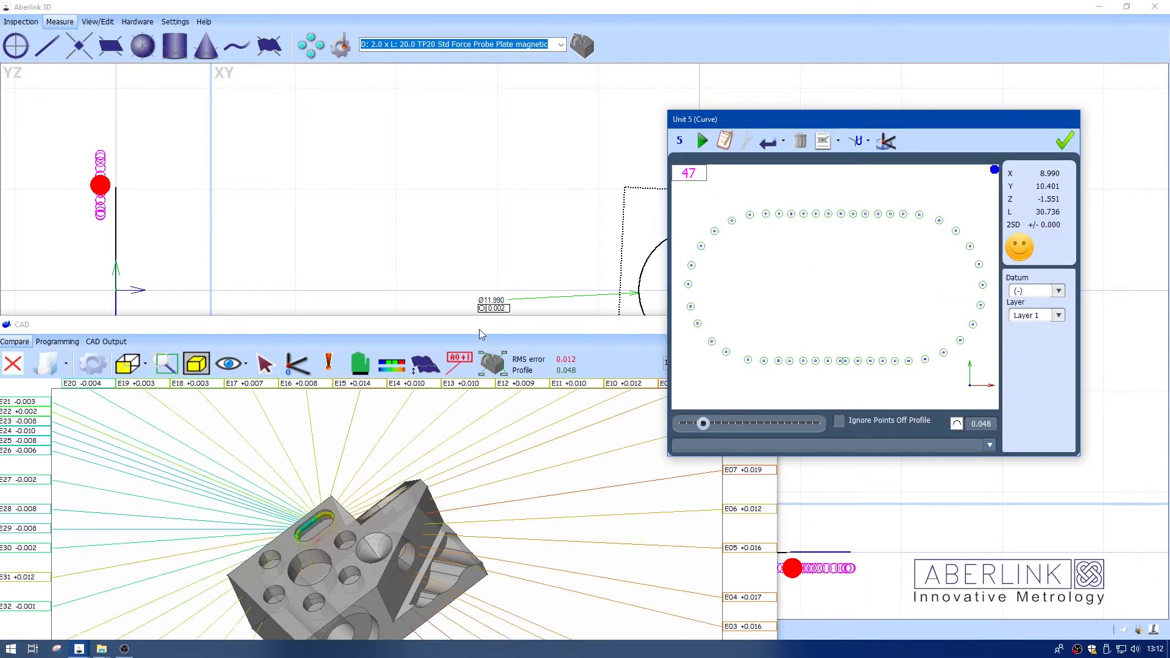
drag(479, 334, 542, 155)
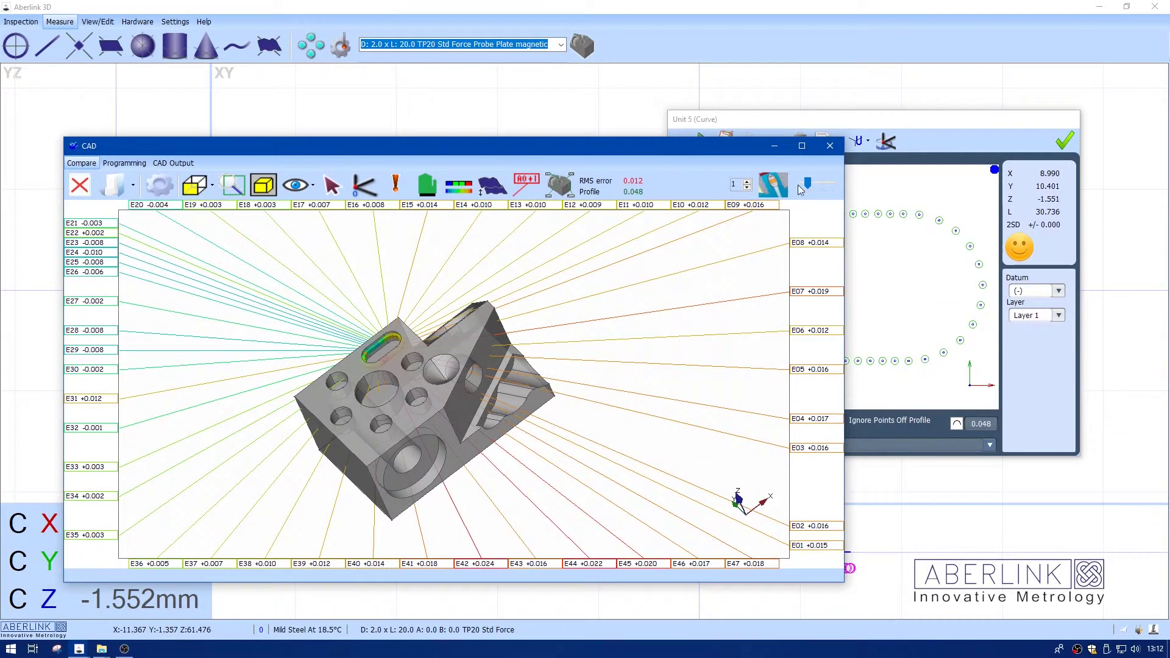
drag(806, 184, 830, 190)
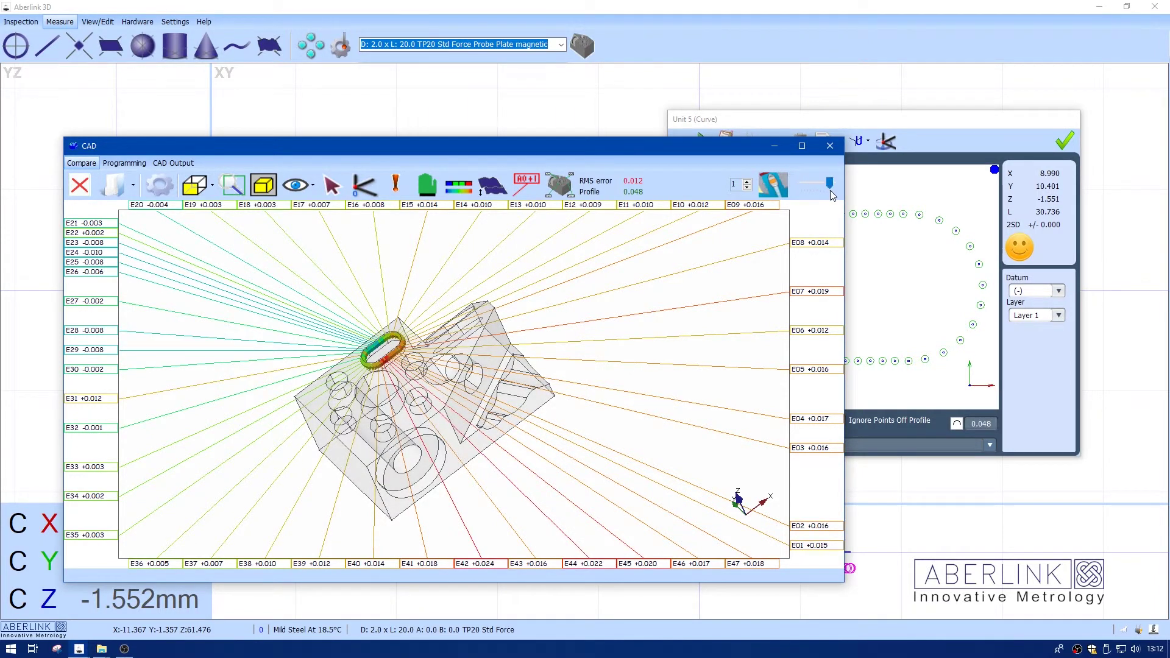
click(748, 182)
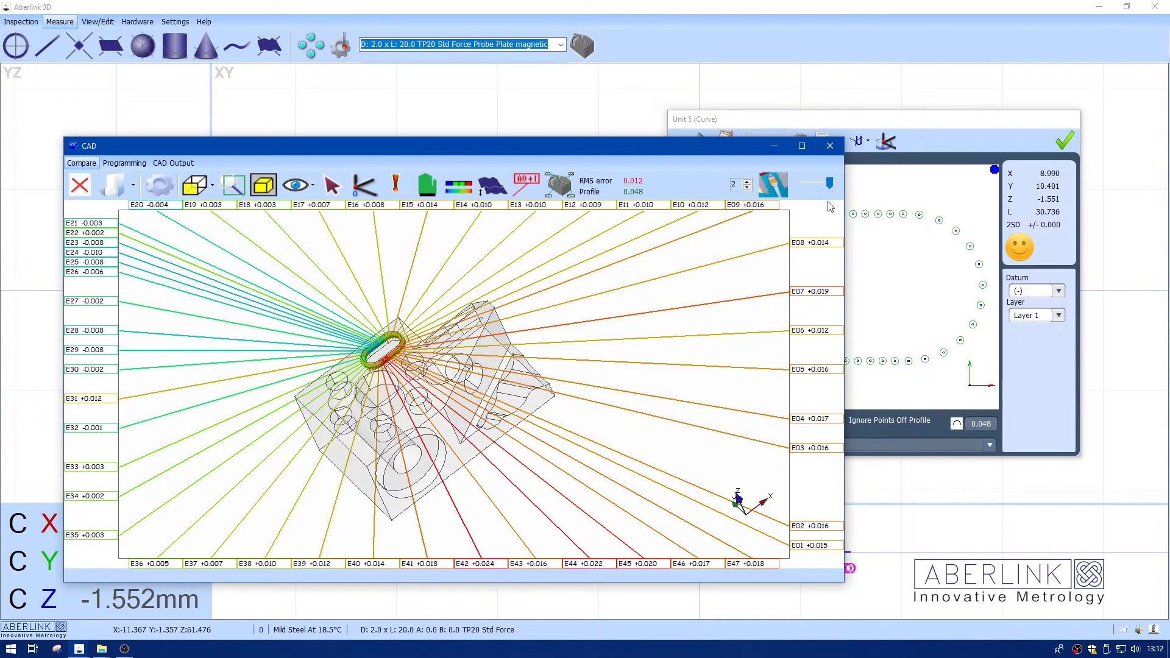
Tick the Tabulated CAD Points and CAD Graphic Details reports, adding the Unit 2 circle to CGD
drag(902, 123, 945, 266)
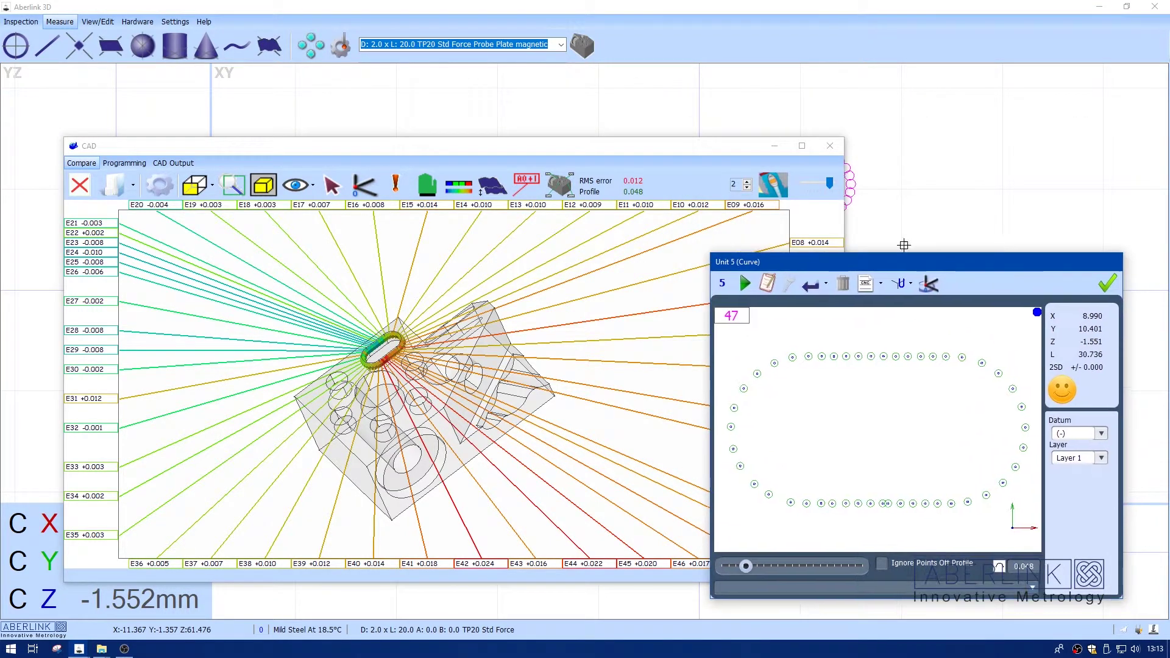
right_click(528, 100)
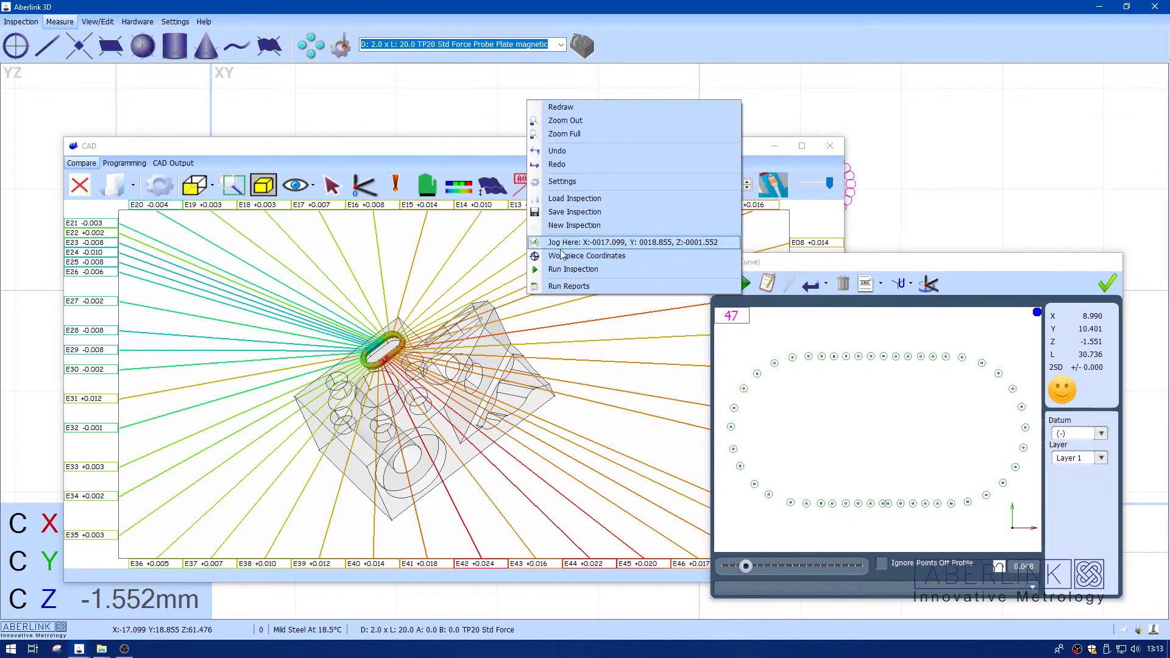
click(572, 286)
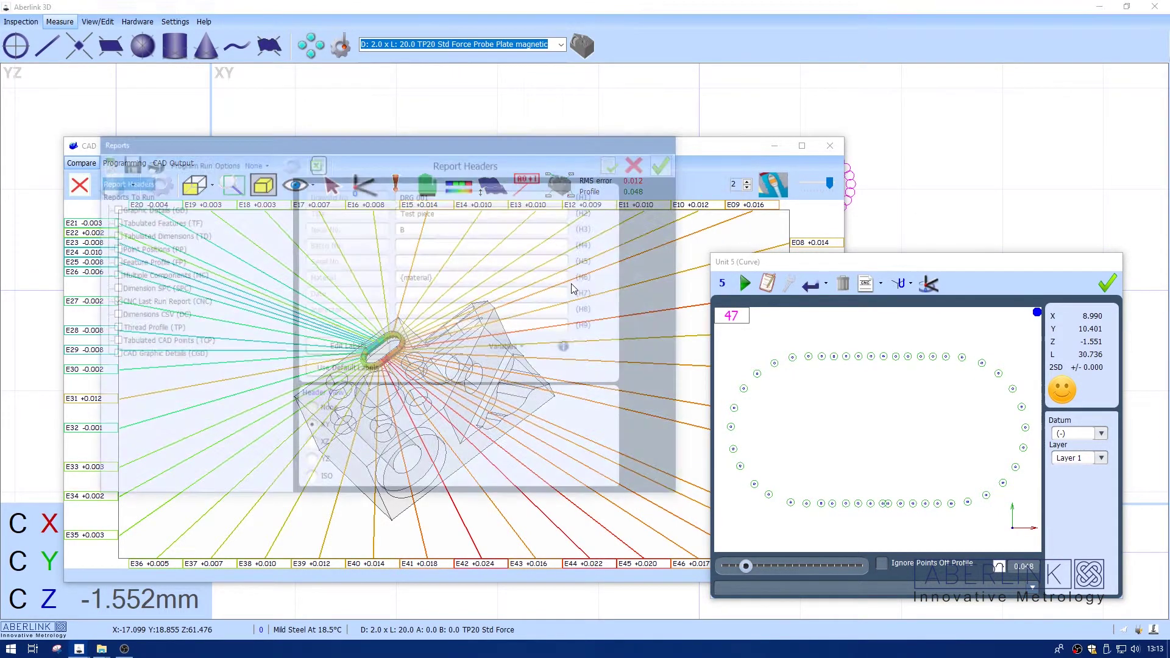
click(145, 342)
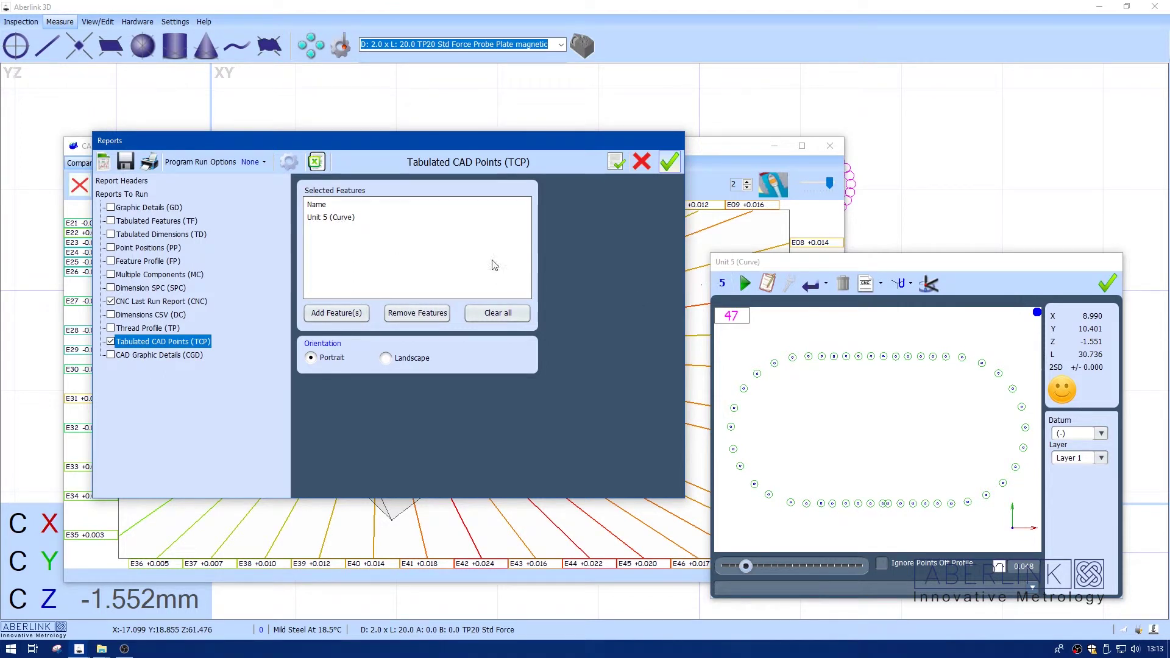
click(169, 354)
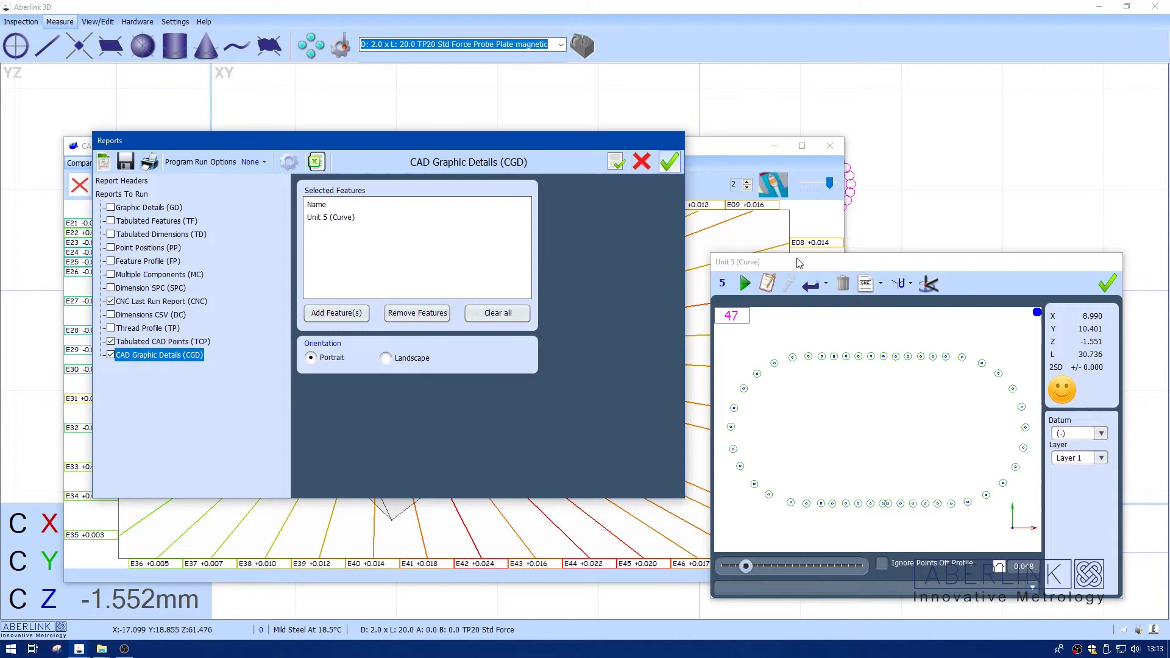
click(345, 314)
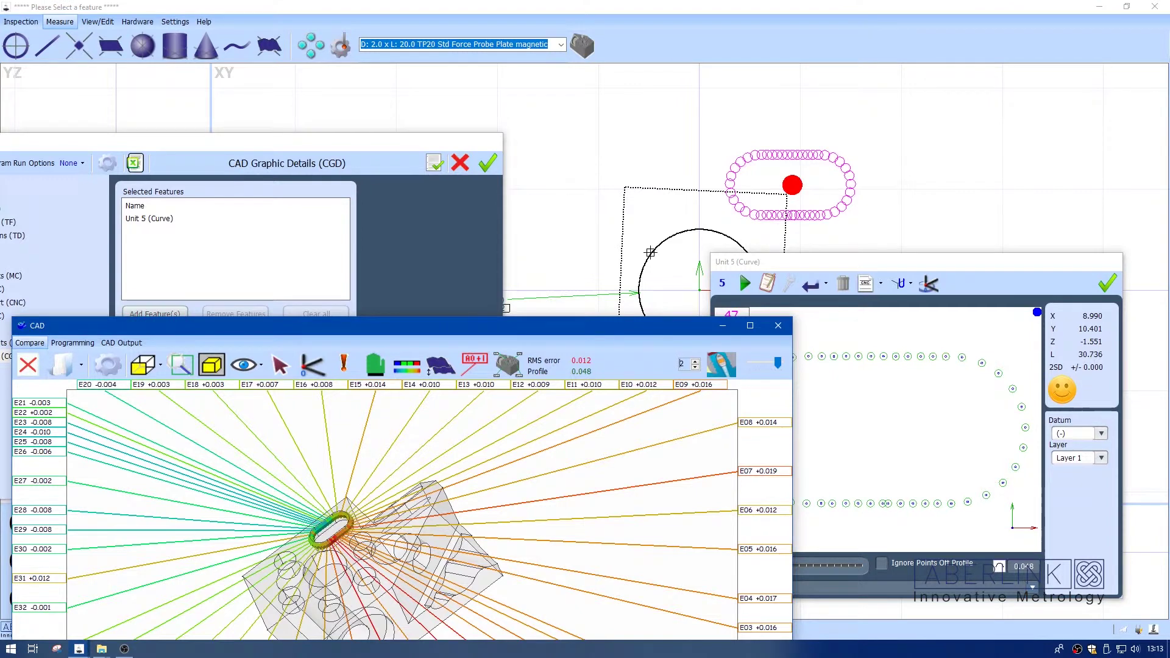
click(650, 253)
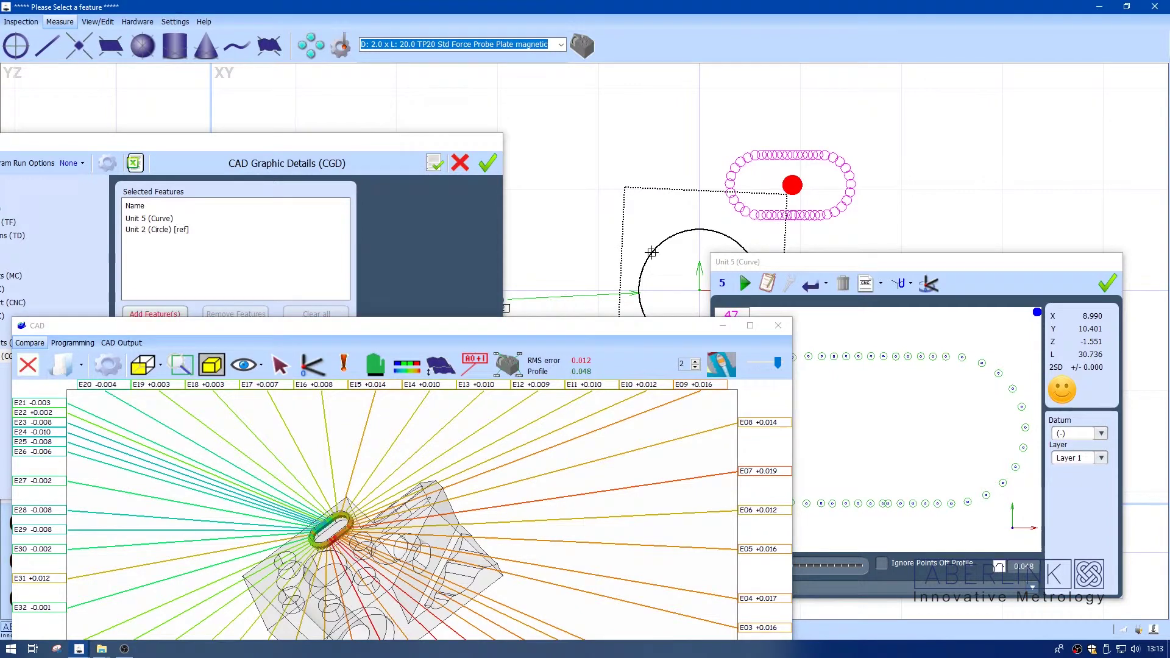
Copy the CGD feature list into the TCP report, untick CNC Last Run Report, and view the reports
click(321, 144)
drag(321, 144, 519, 84)
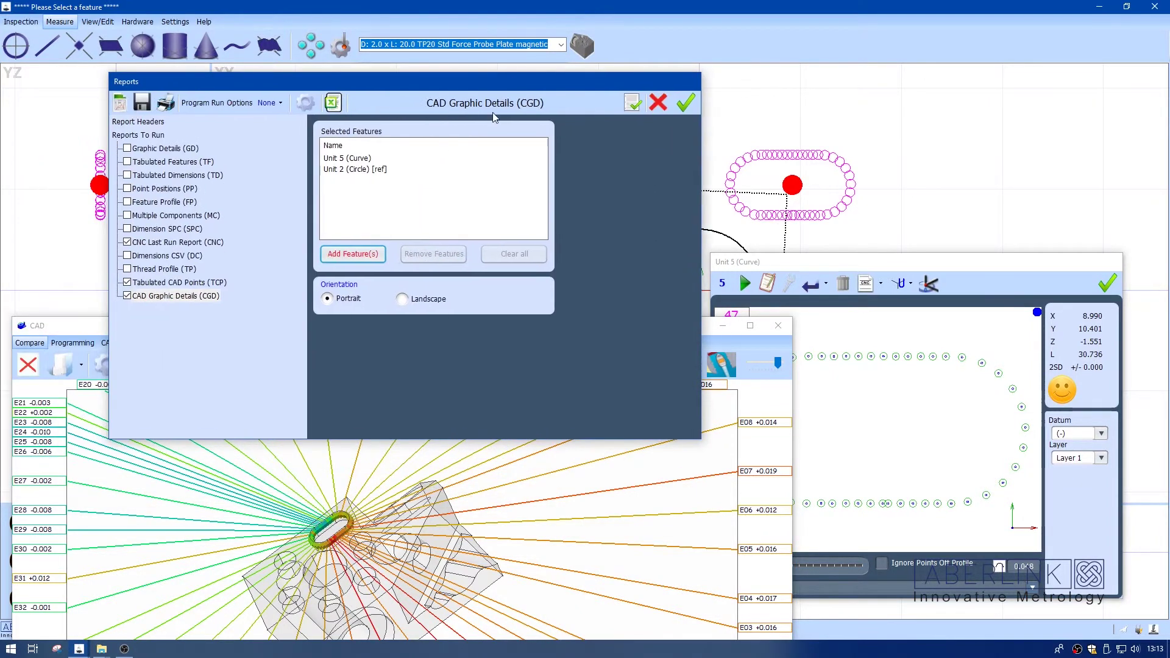
right_click(439, 179)
click(467, 185)
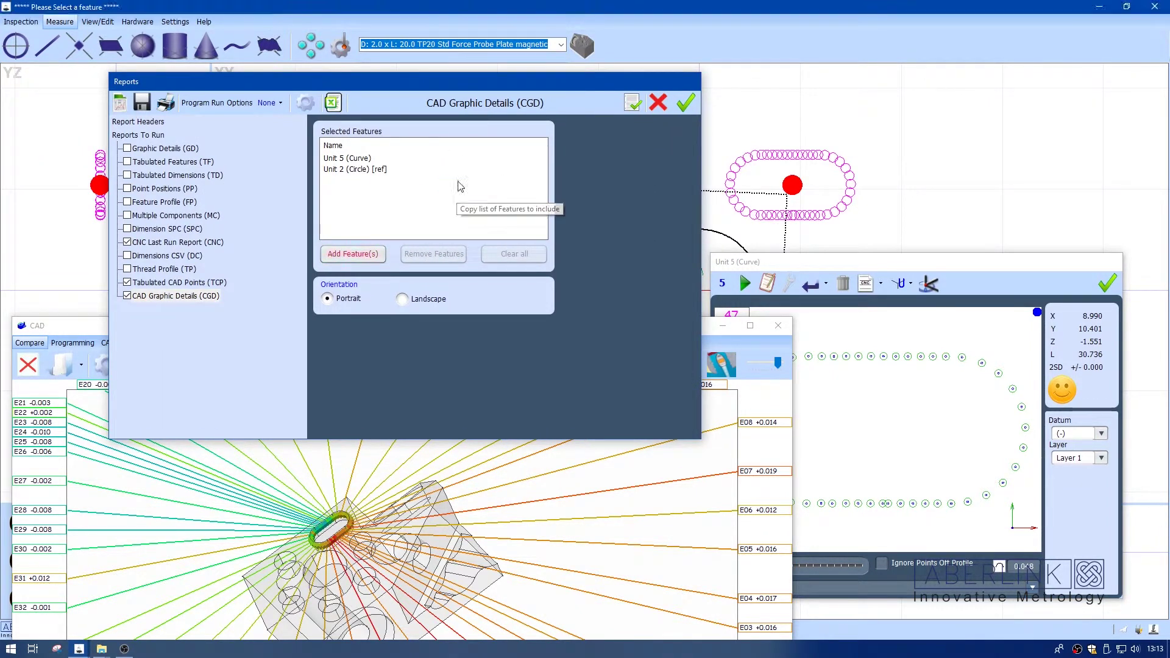
click(189, 283)
right_click(399, 197)
click(412, 216)
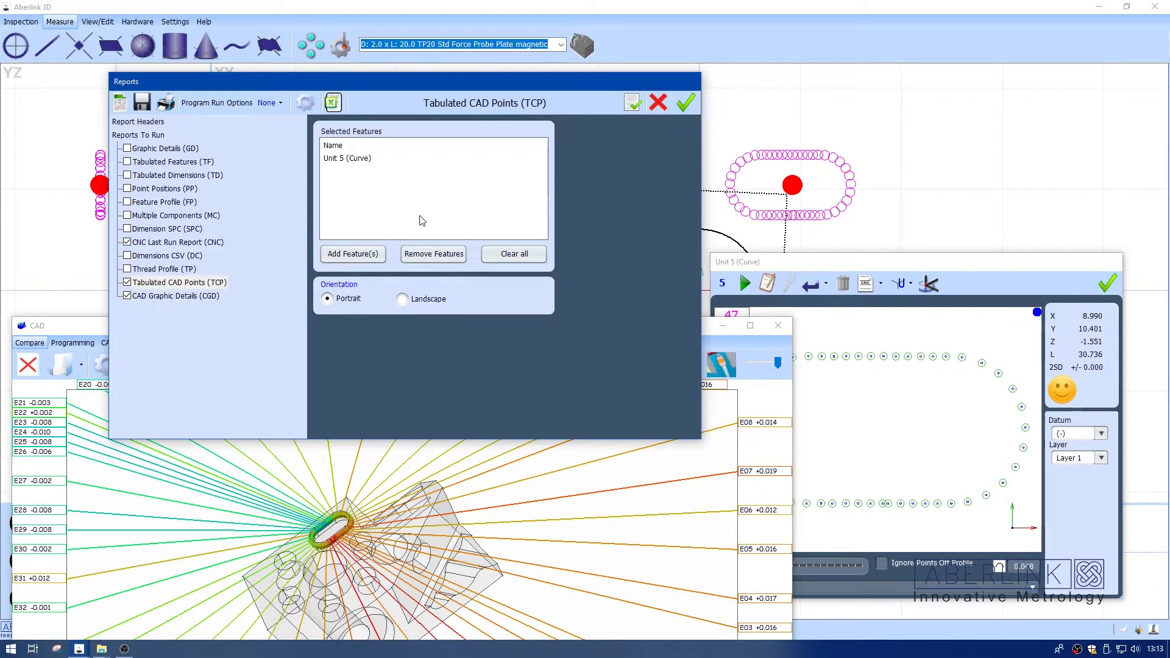
click(126, 241)
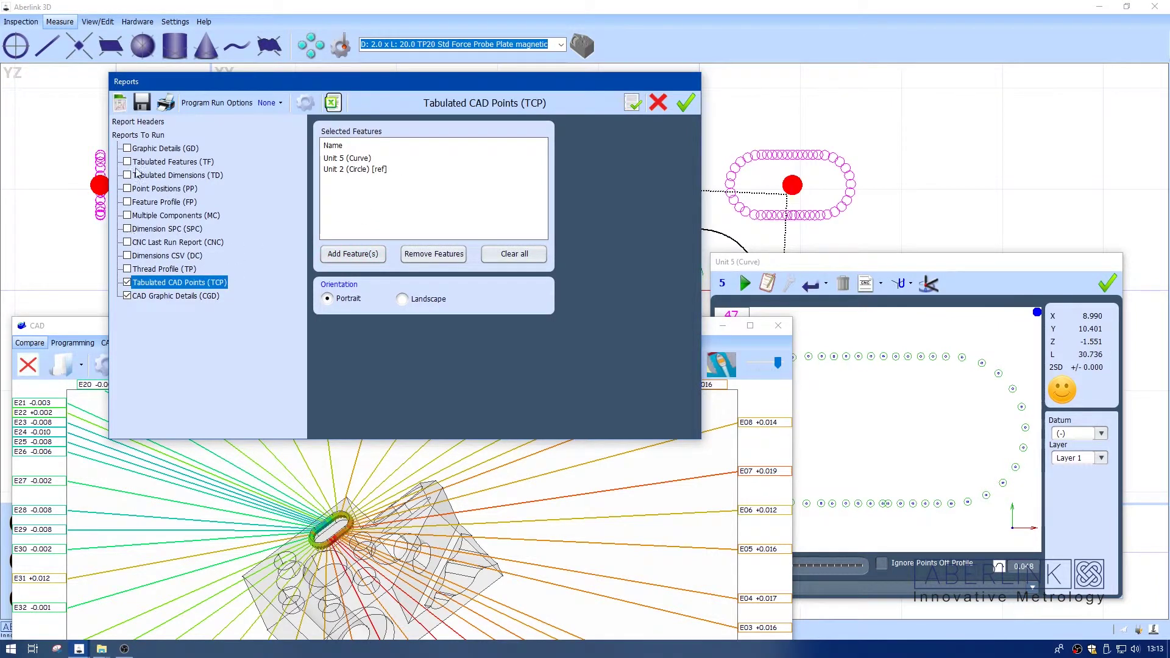
click(121, 105)
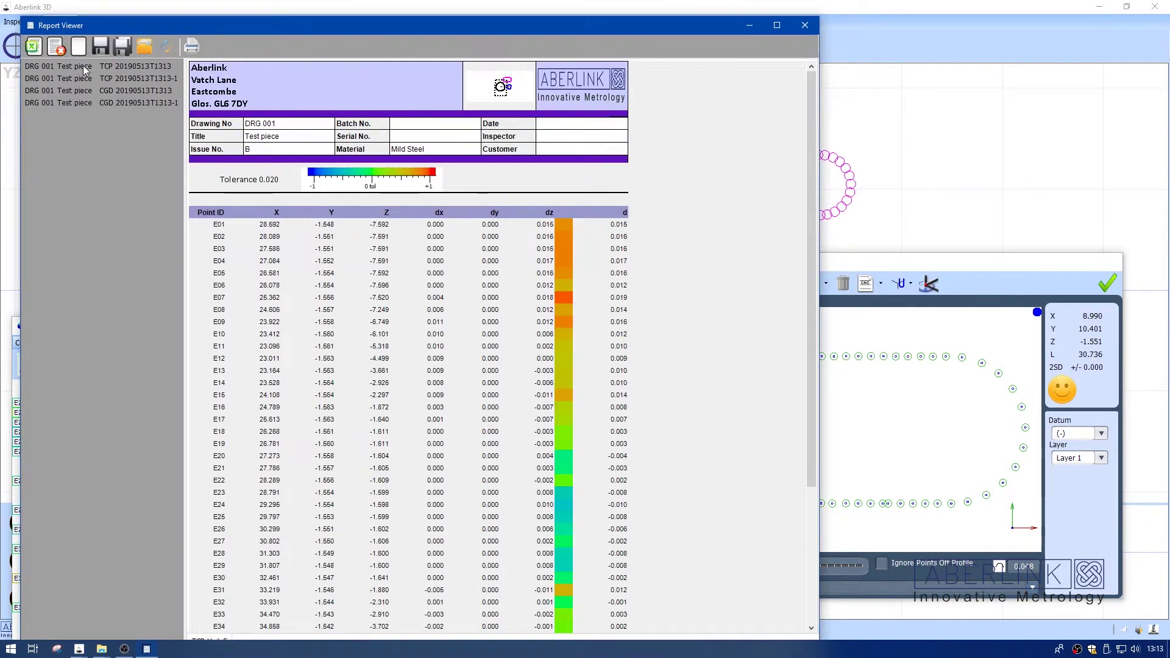
Display each report in the Report Viewer in turn: TCP, TCP-1, CGD and CGD-1
click(84, 68)
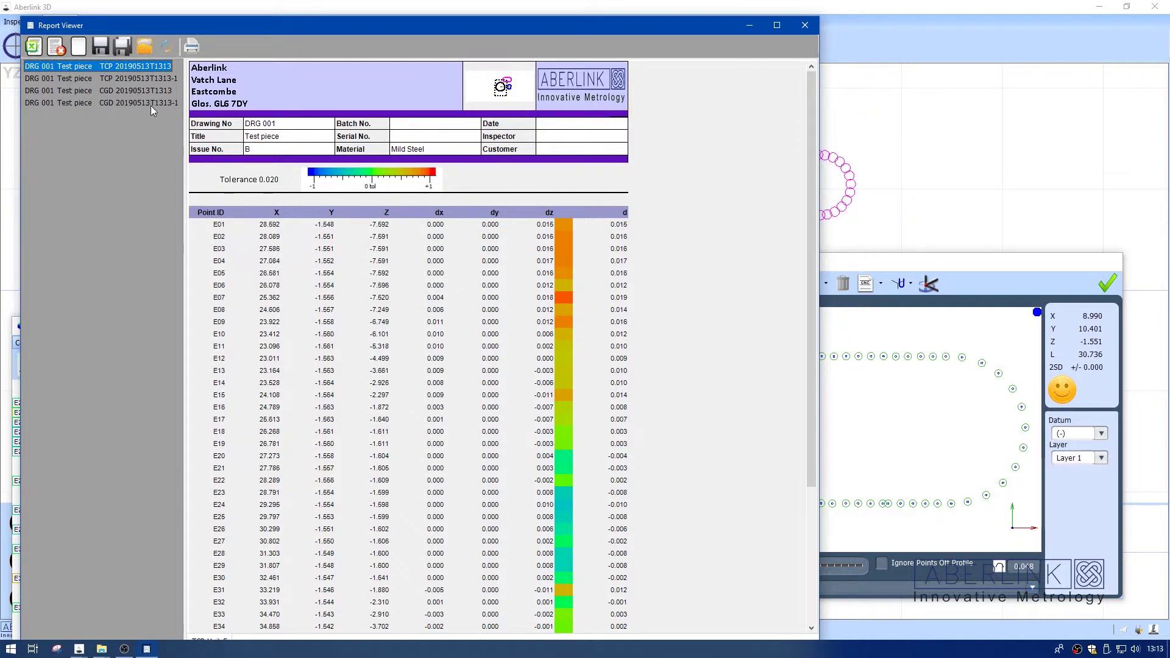
click(118, 79)
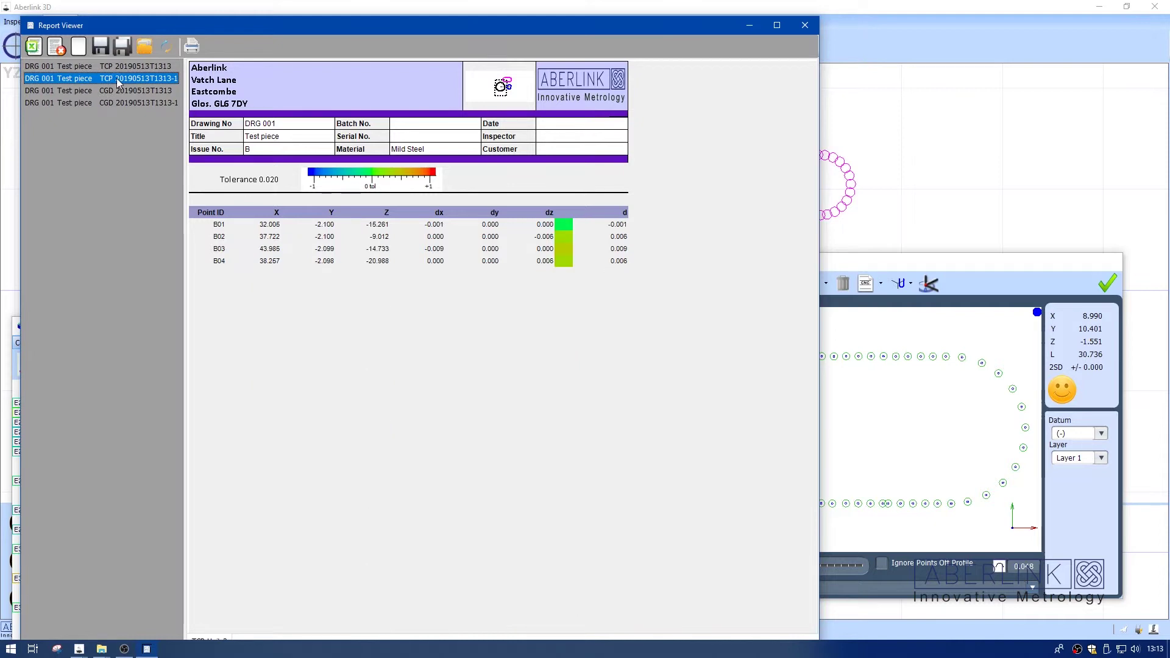
click(108, 92)
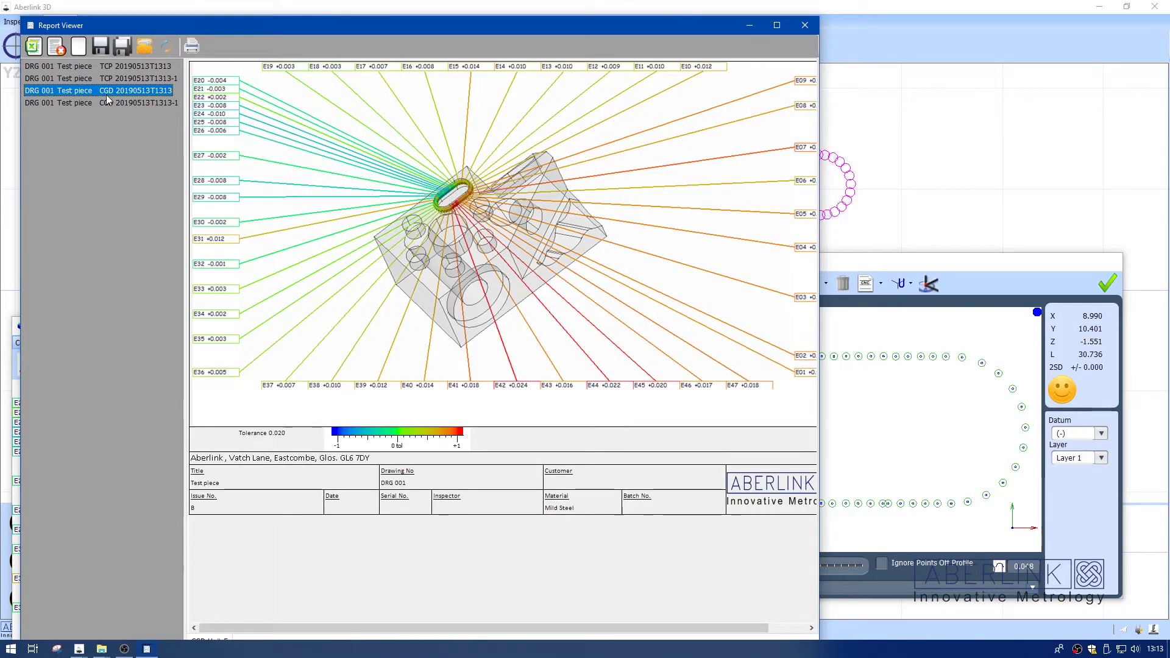
click(111, 103)
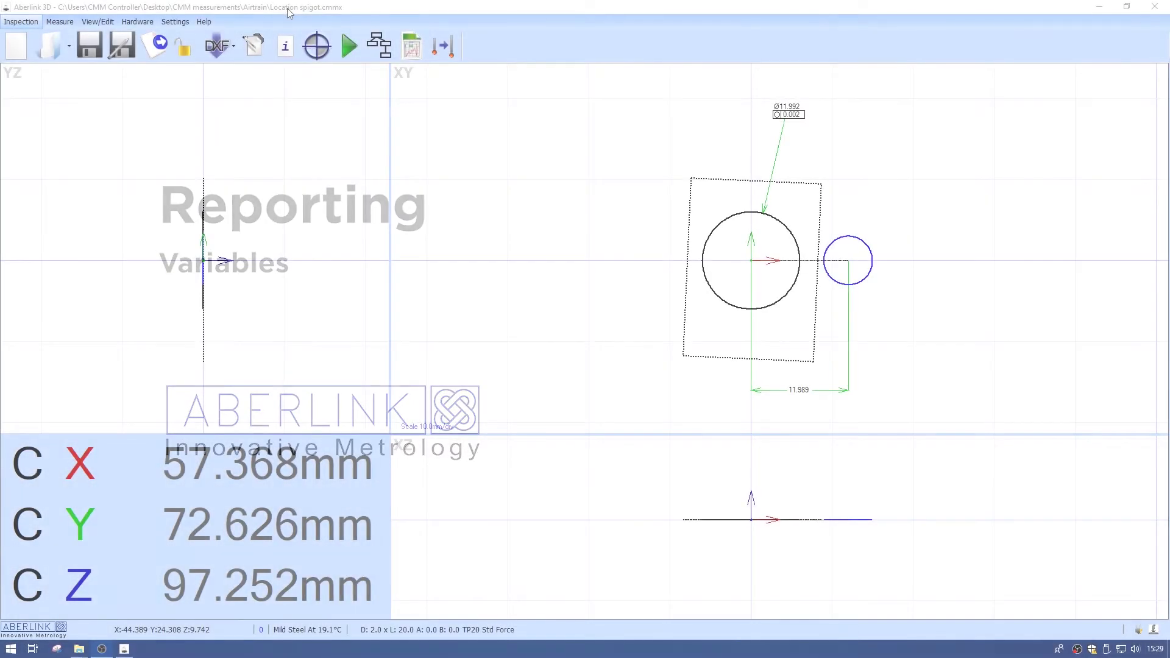
Open Run Reports and enter {#inspector} in the H4 Inspector header field
right_click(308, 128)
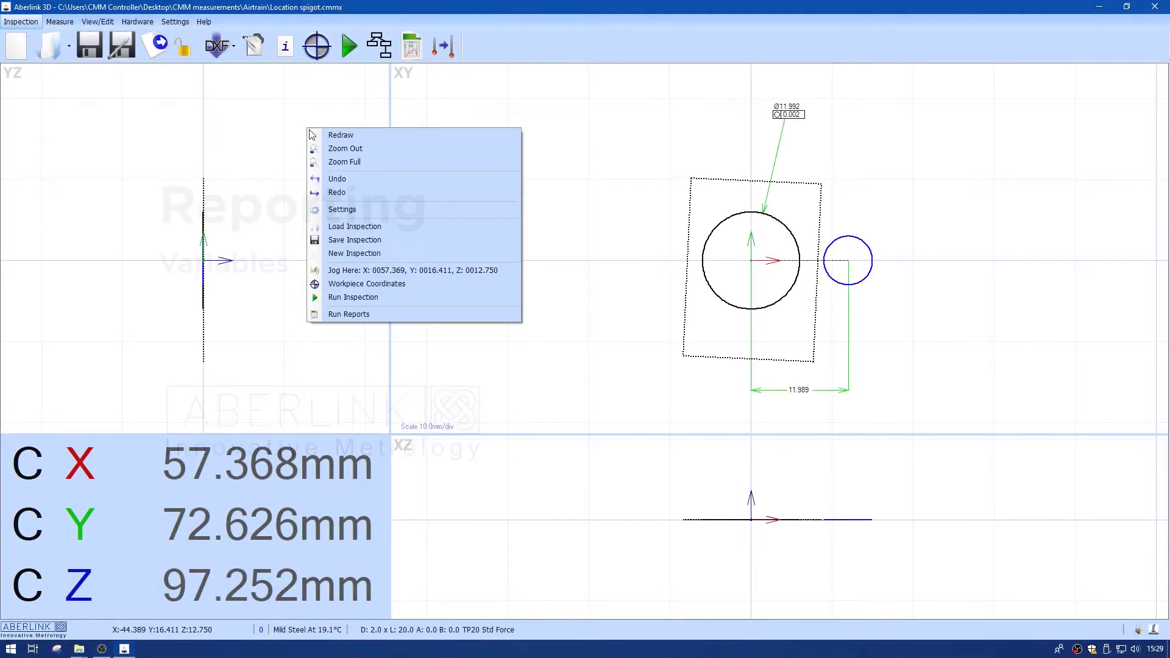
click(387, 313)
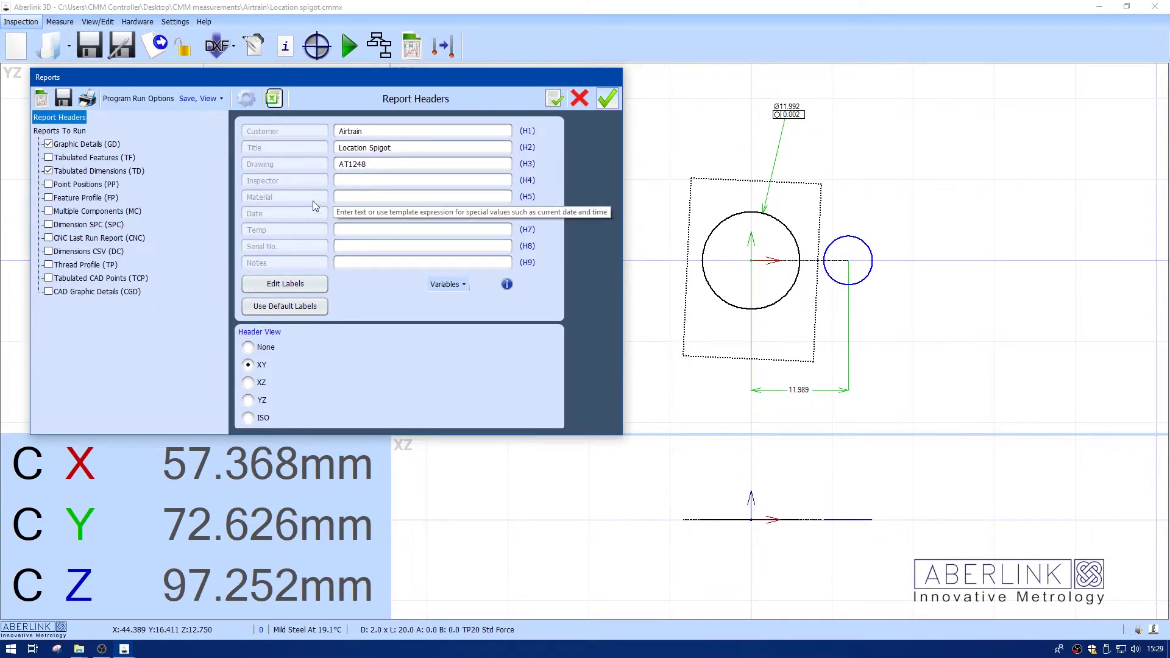
click(343, 179)
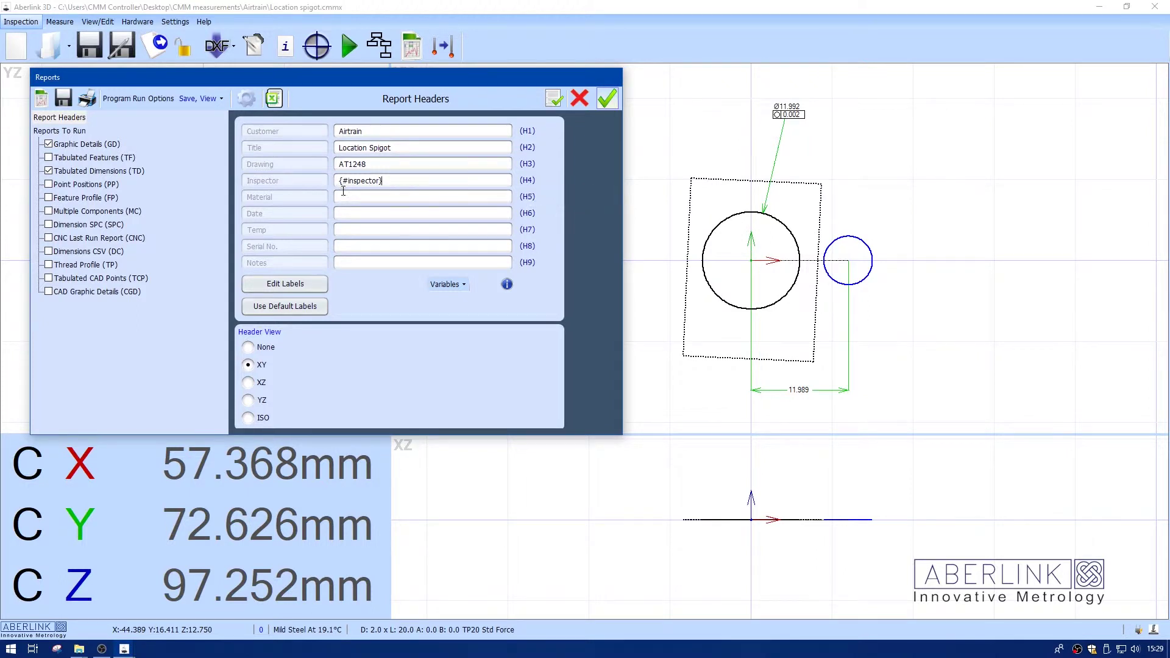
click(340, 198)
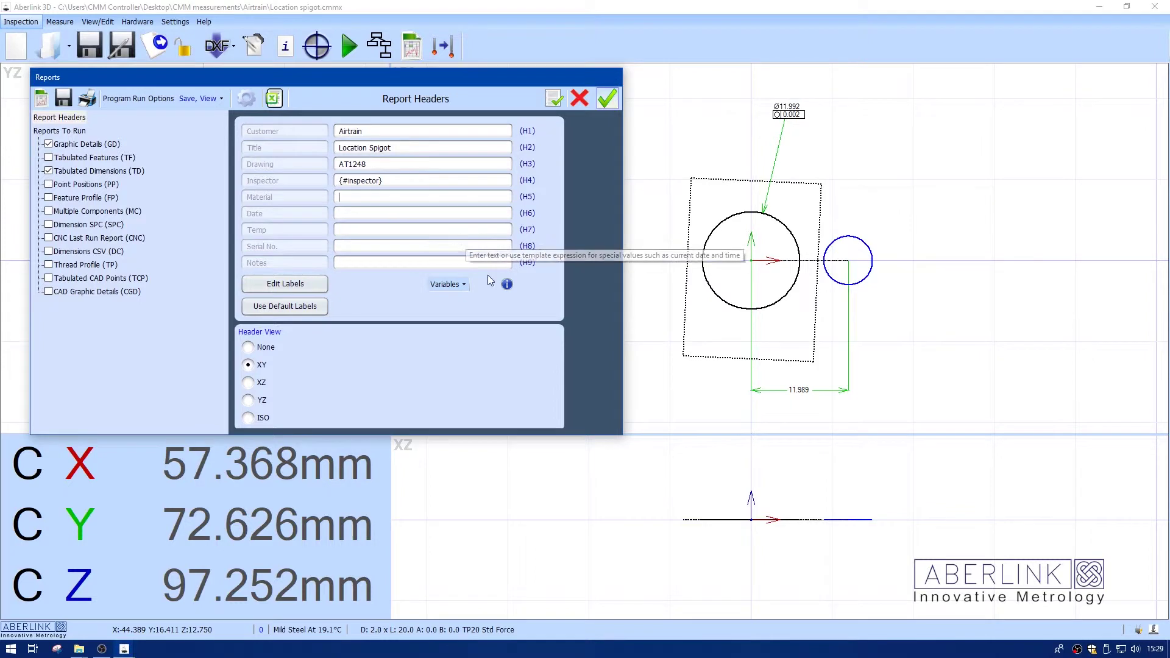
Paste the {material} and {date} template variables into the Material and Date headers
click(506, 284)
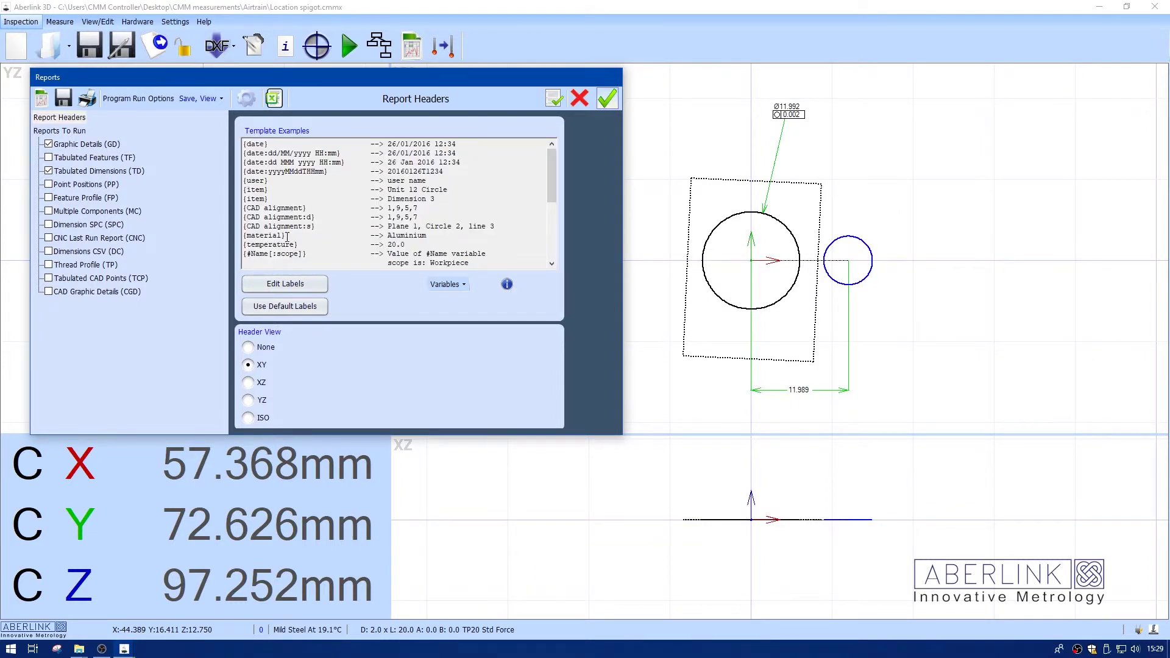
drag(287, 235, 241, 234)
click(507, 285)
click(363, 196)
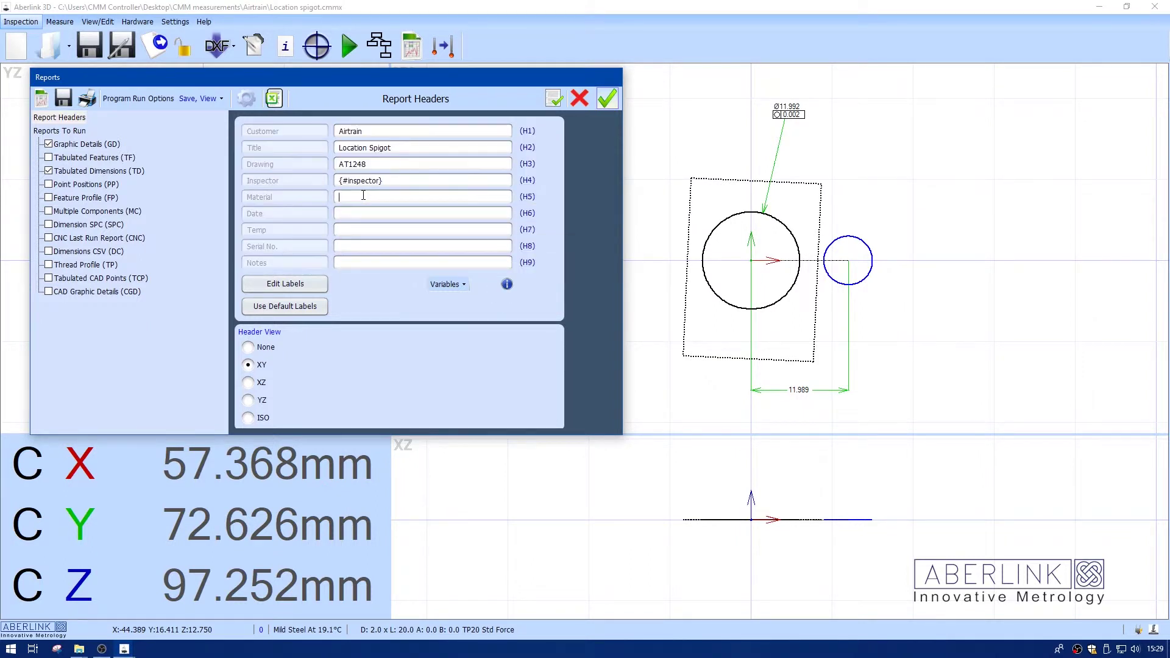
key(ctrl+v)
click(505, 284)
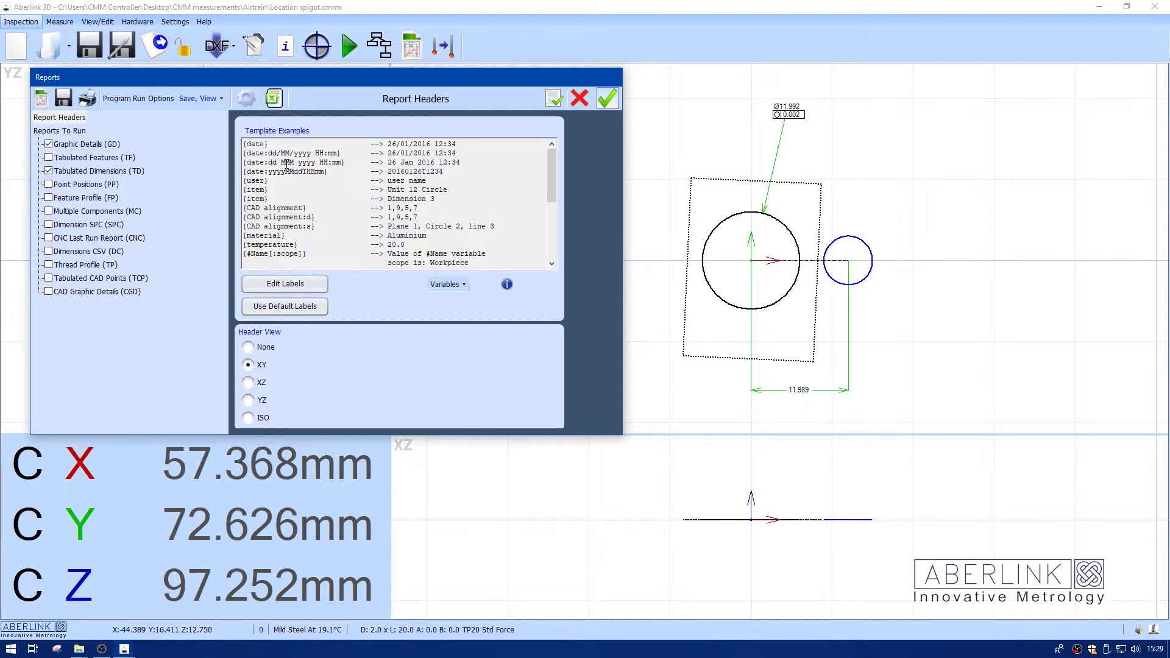
drag(266, 143, 243, 142)
key(ctrl+c)
click(506, 285)
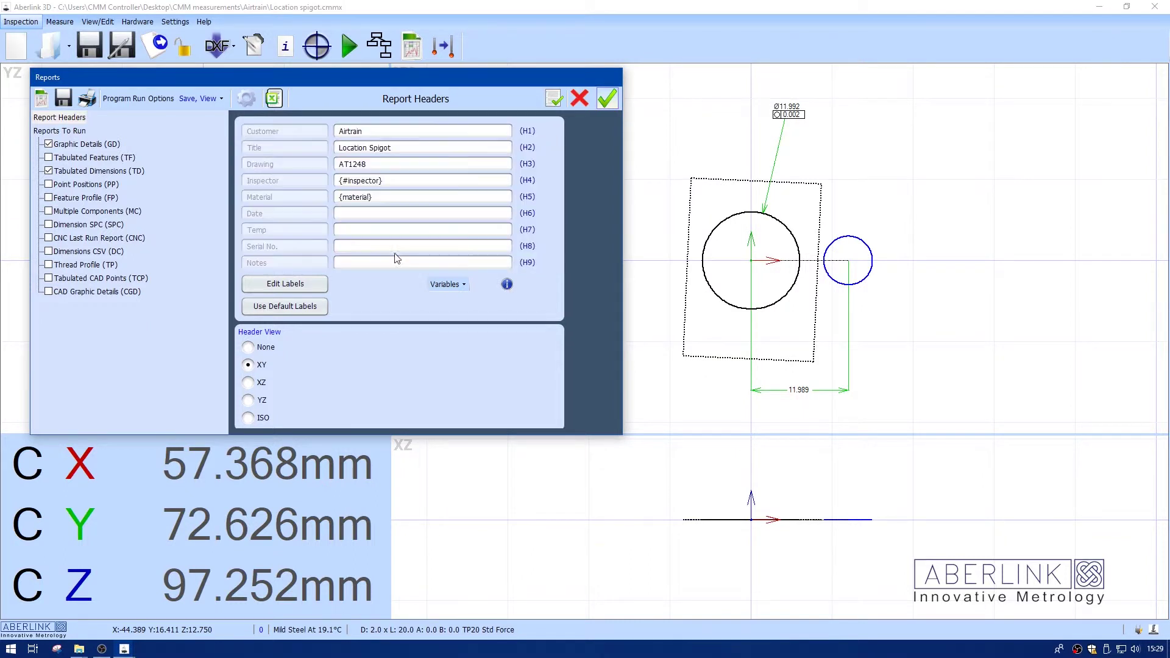
click(358, 211)
key(ctrl+v)
Paste the {temperature} and {#Serial Number} variables into the Temp and Serial No. headers
click(506, 285)
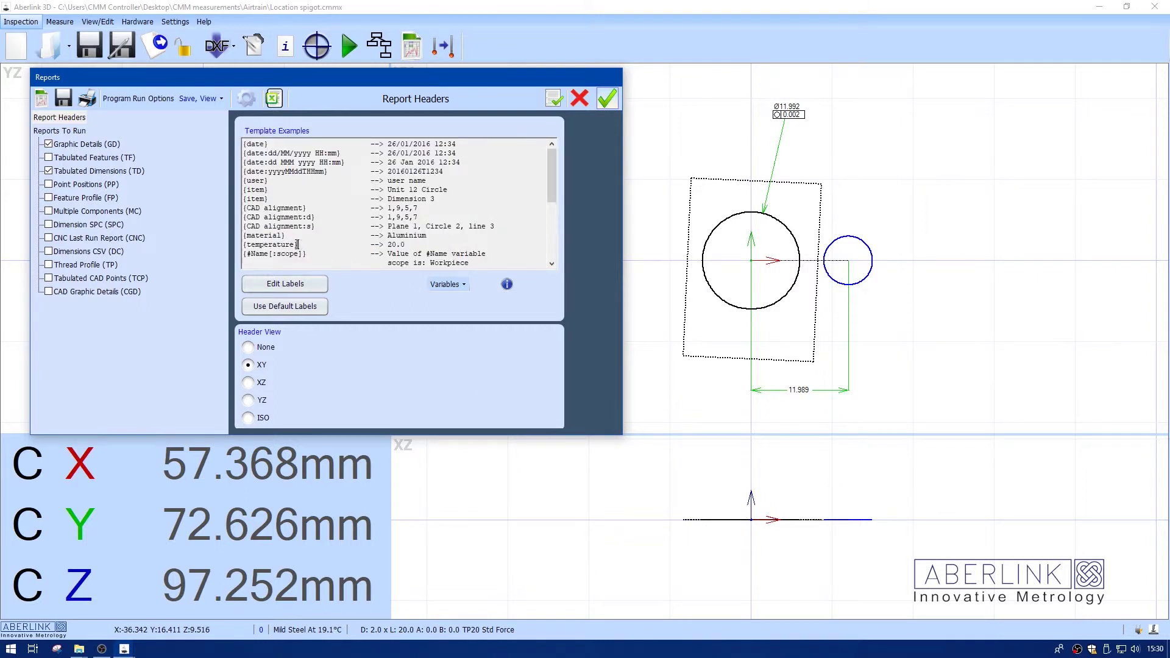
drag(297, 244, 248, 245)
click(506, 284)
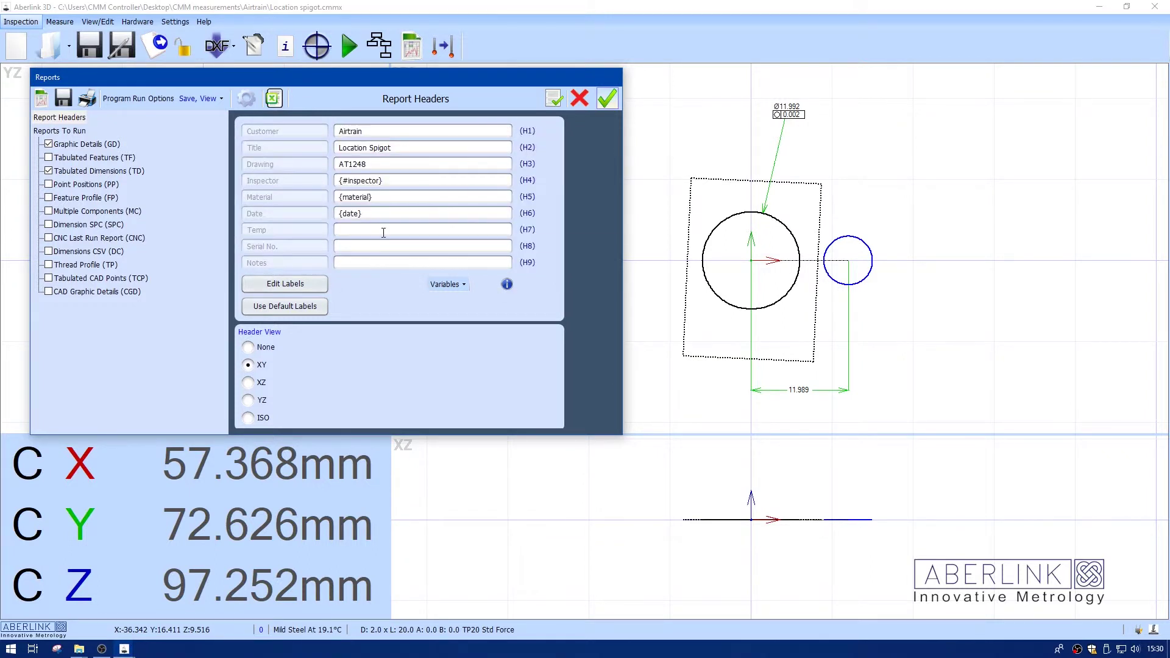
click(380, 229)
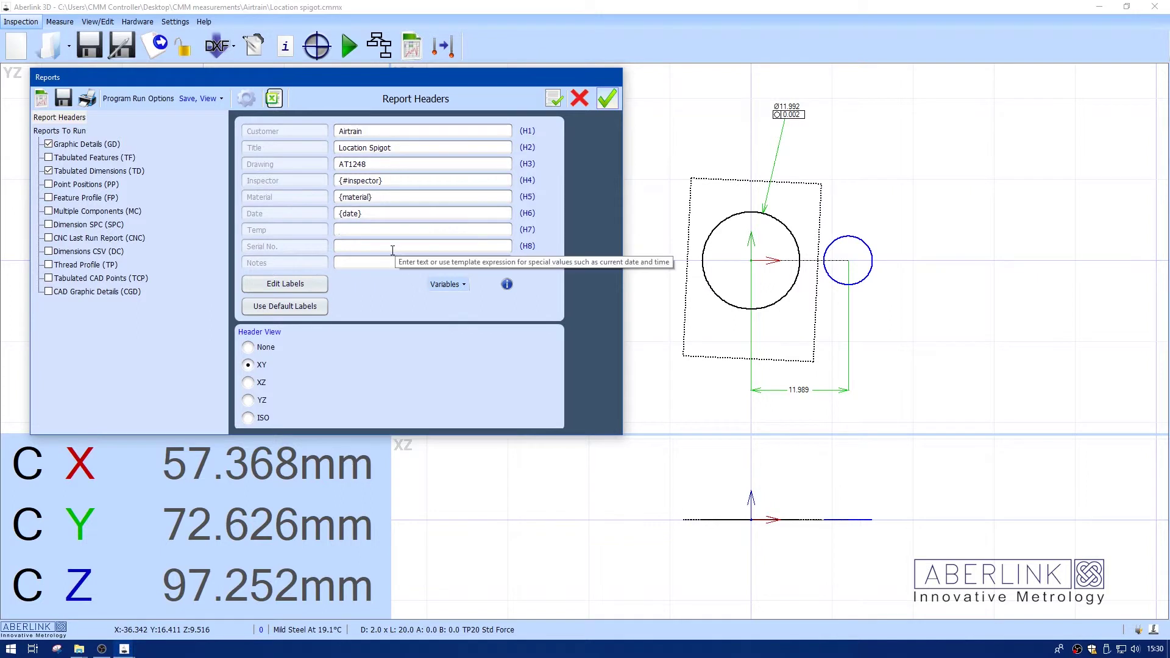
text({temperature})
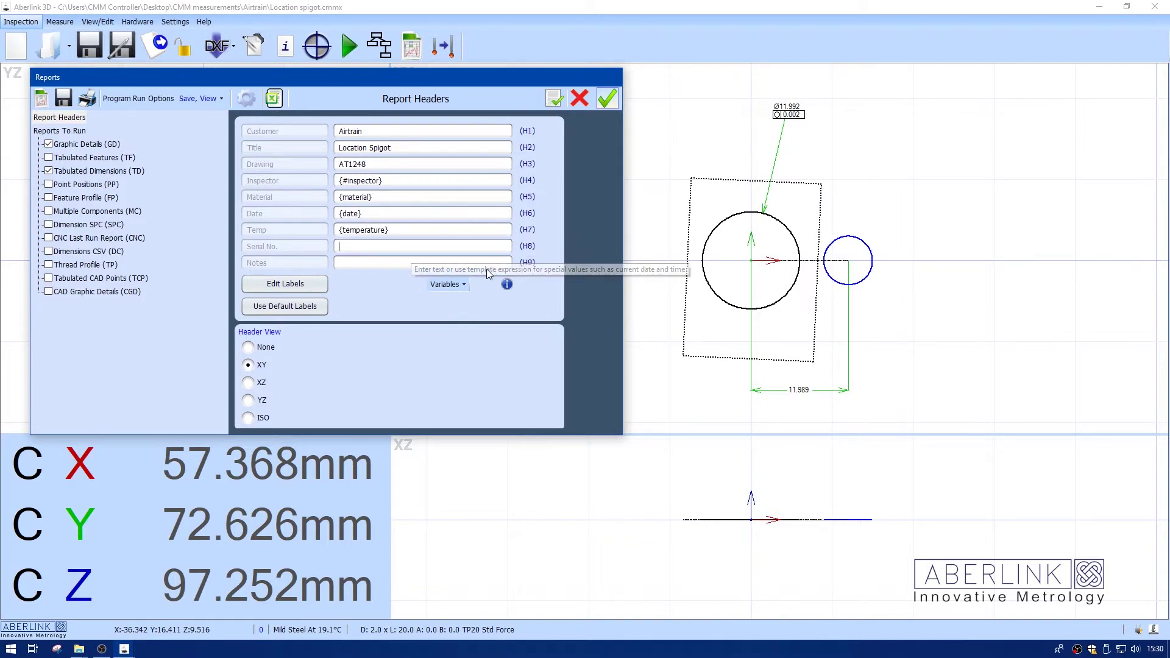
click(506, 284)
scroll(295, 239, down, 4)
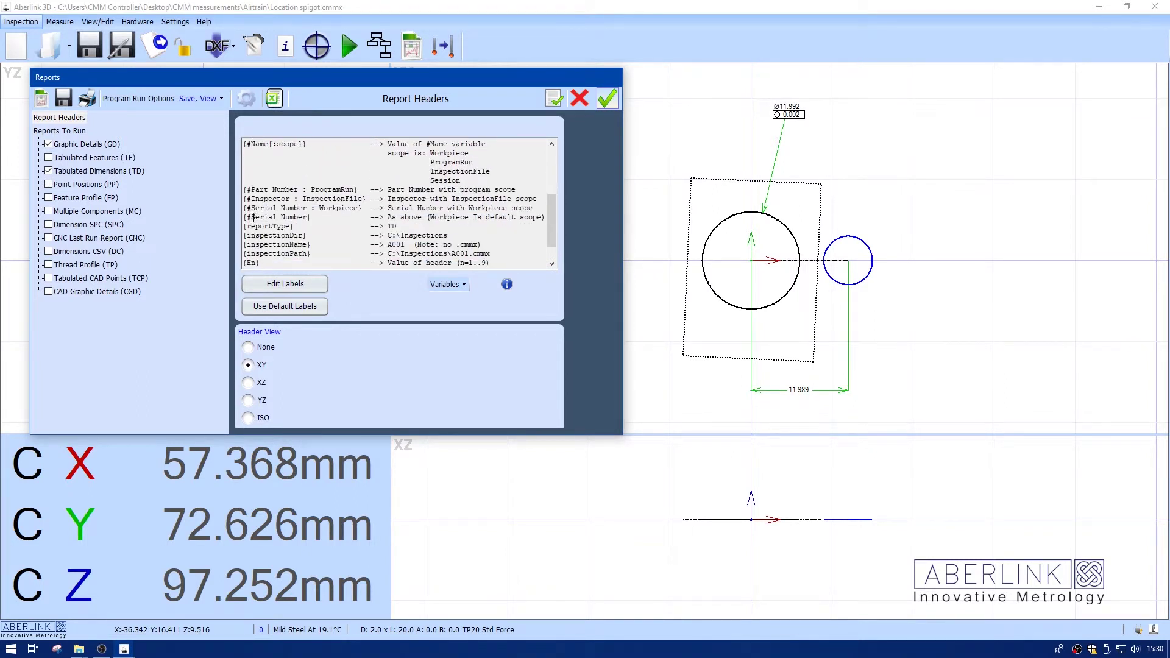
drag(250, 217, 276, 217)
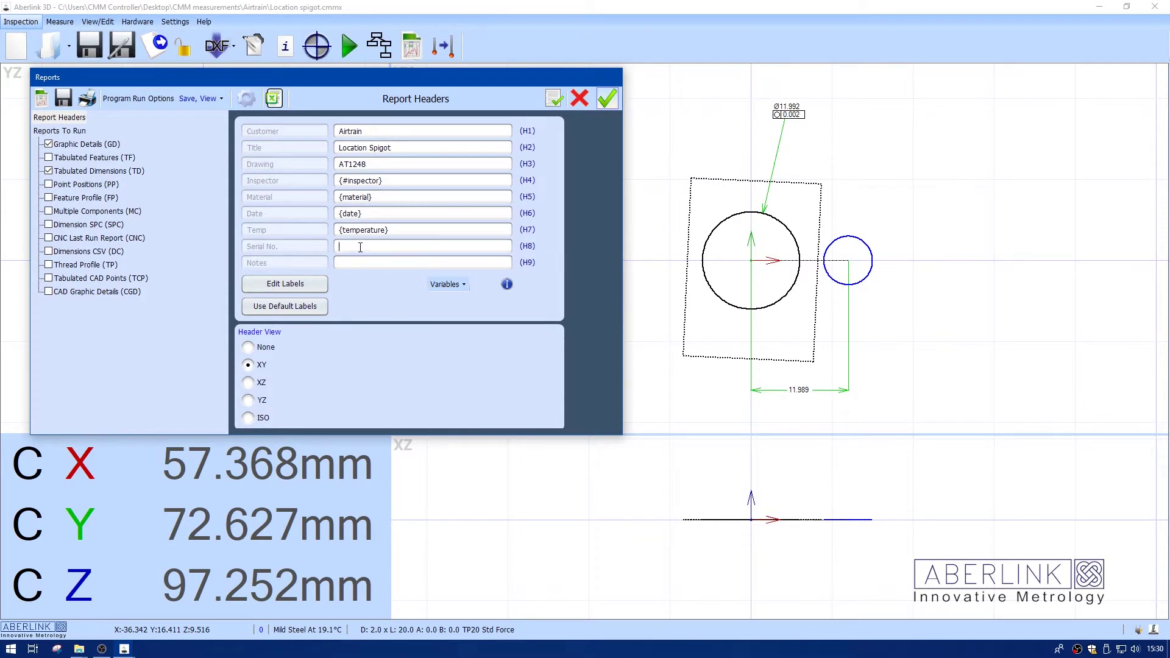
key(ctrl+v)
Untick Tabulated Dimensions so only Graphic Details runs, with the run option set to 'Save, View'
click(49, 171)
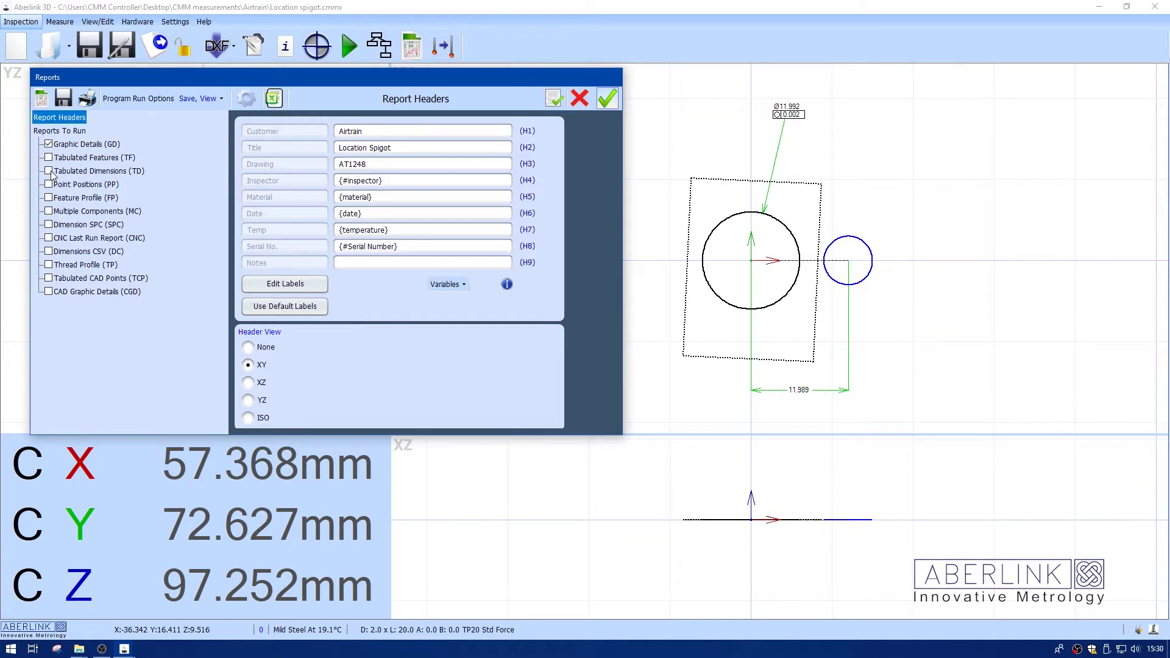
click(72, 145)
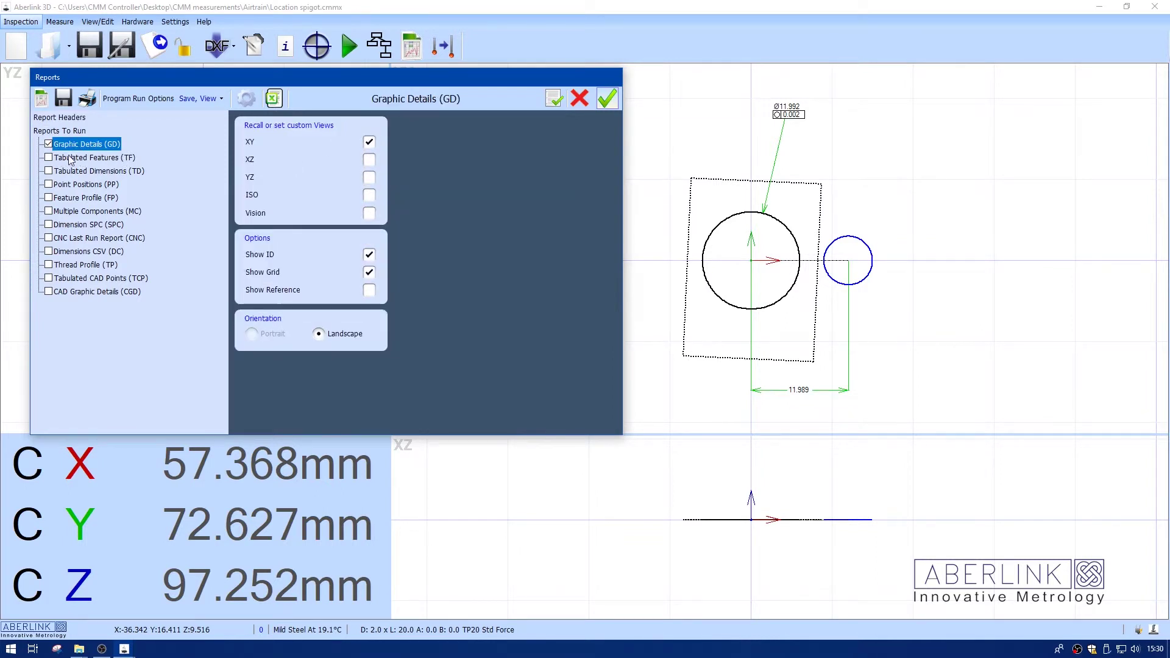
click(74, 120)
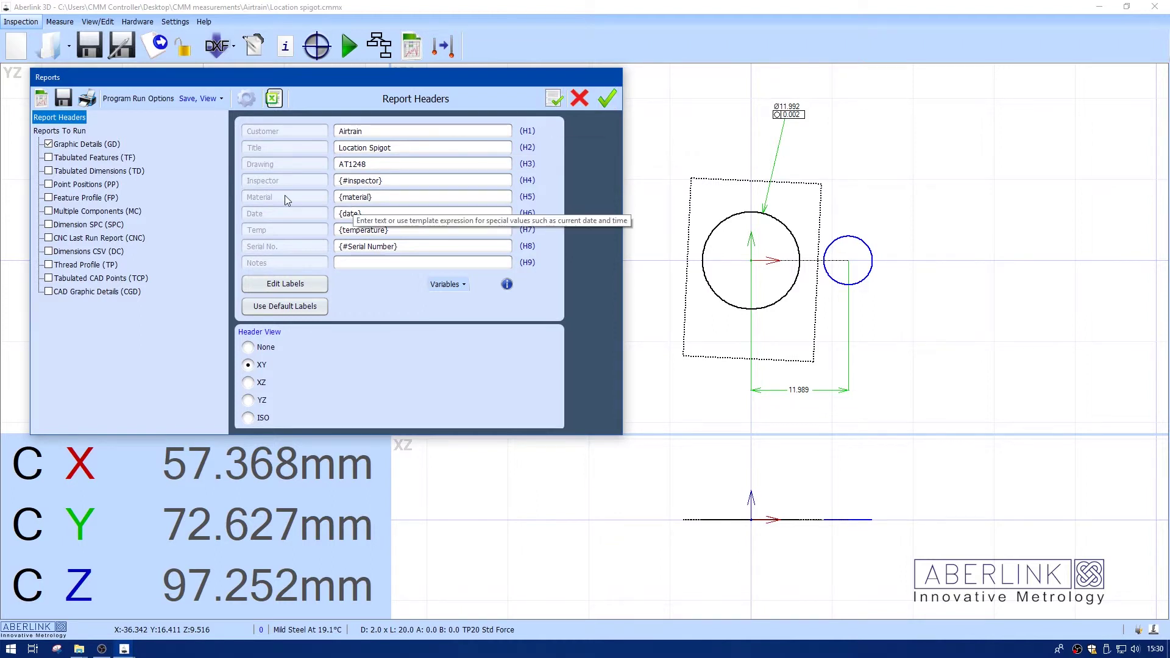
click(221, 99)
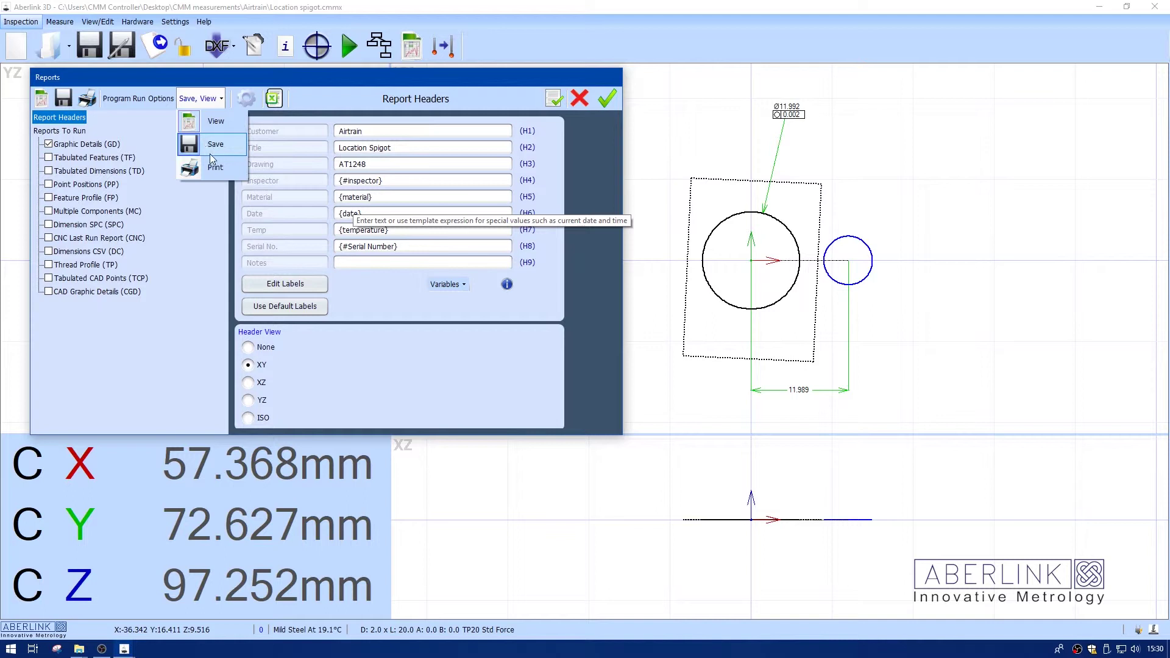
click(189, 125)
click(202, 98)
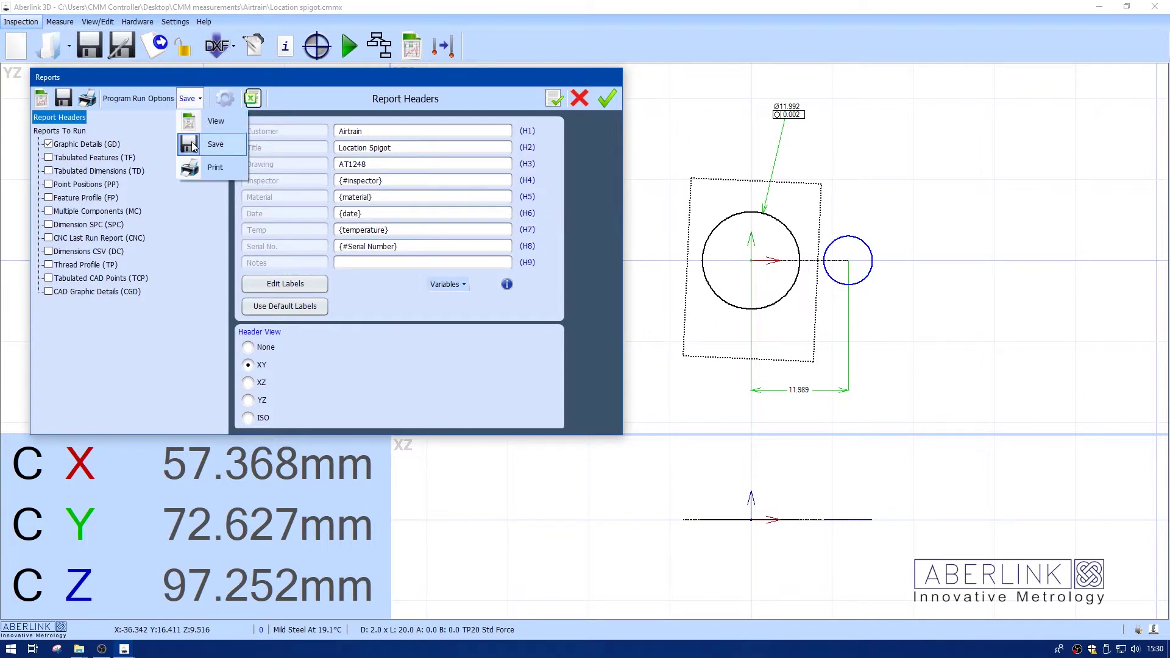
click(189, 137)
click(203, 103)
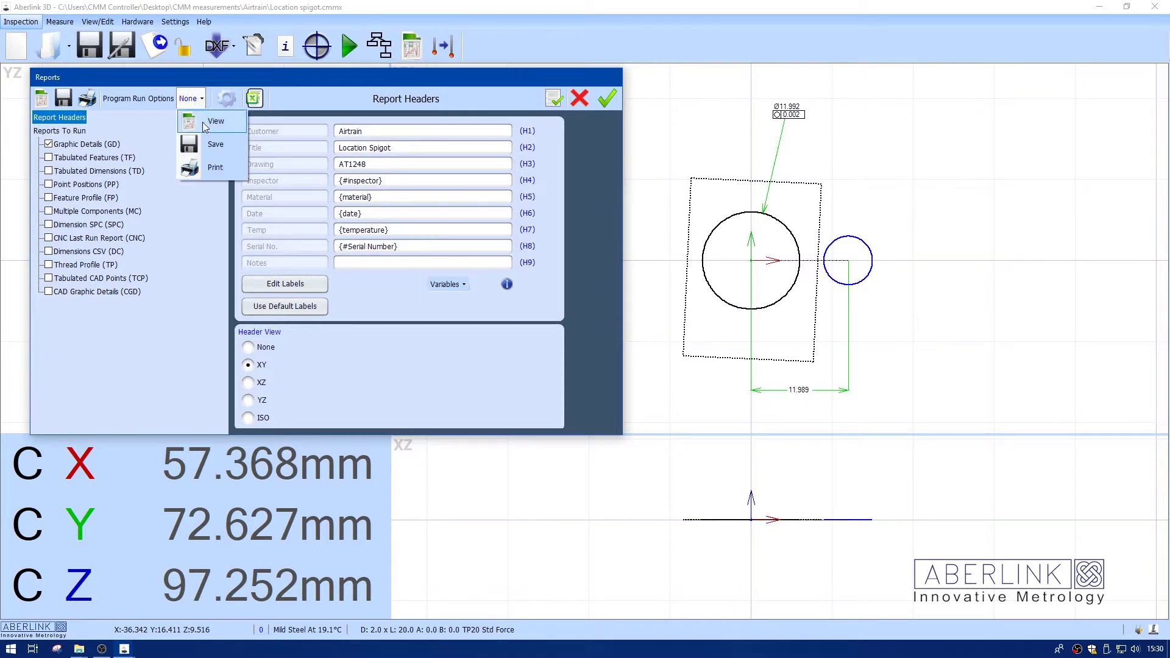
click(202, 122)
click(201, 105)
click(207, 144)
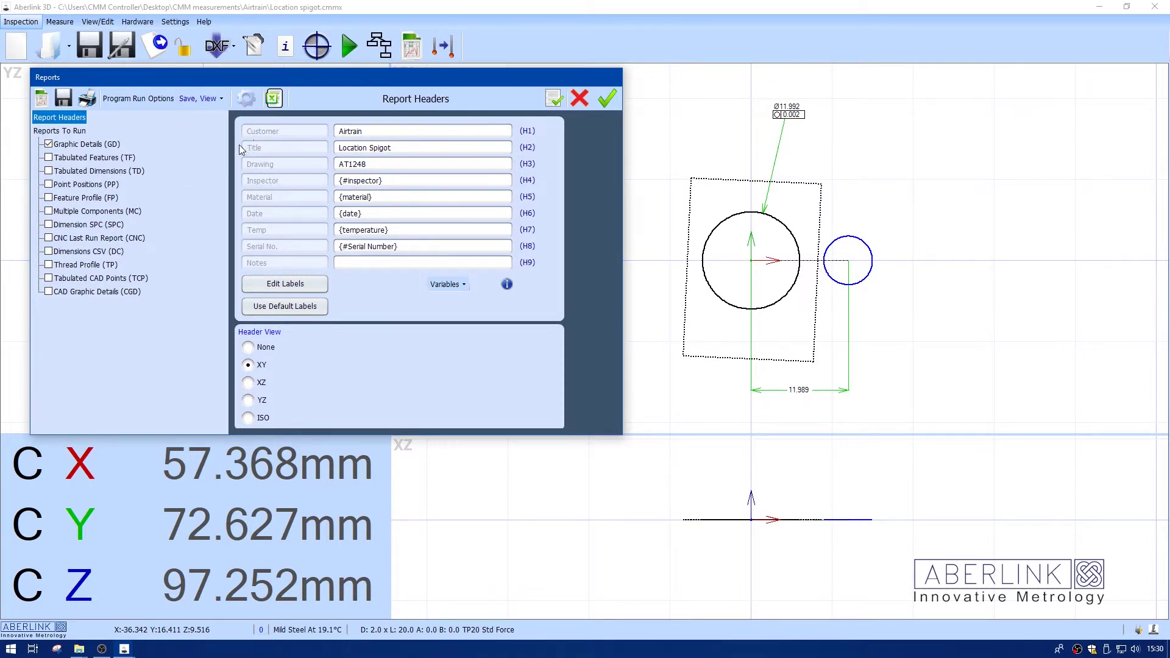
click(247, 105)
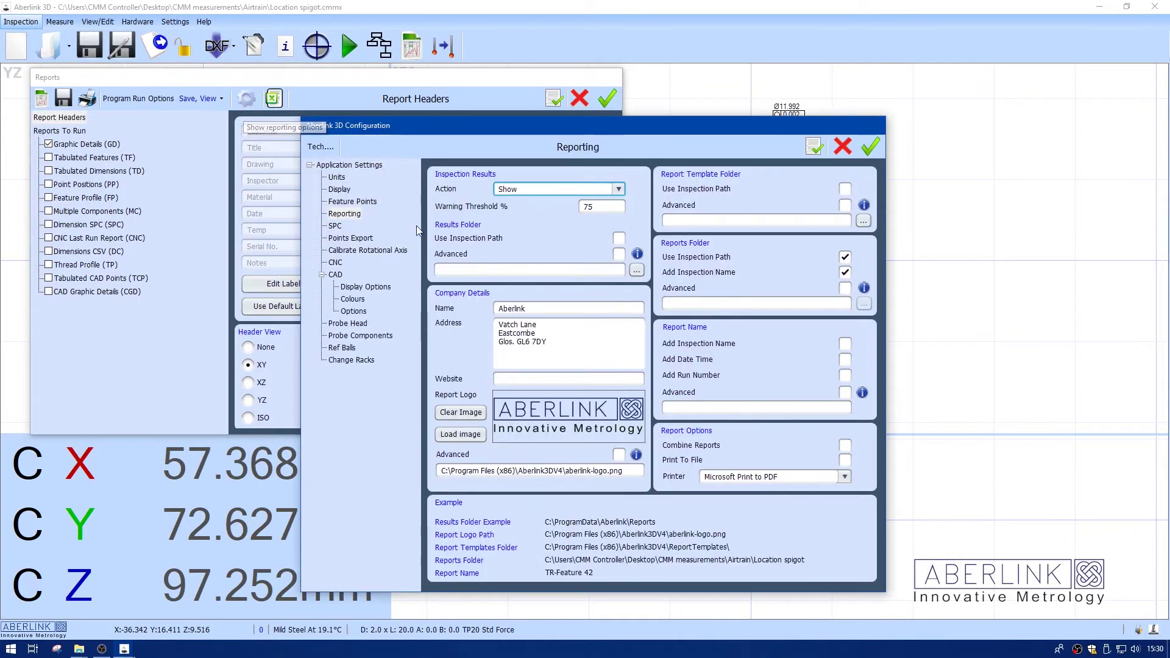
Move the Configuration window up and to the right
drag(581, 131, 609, 91)
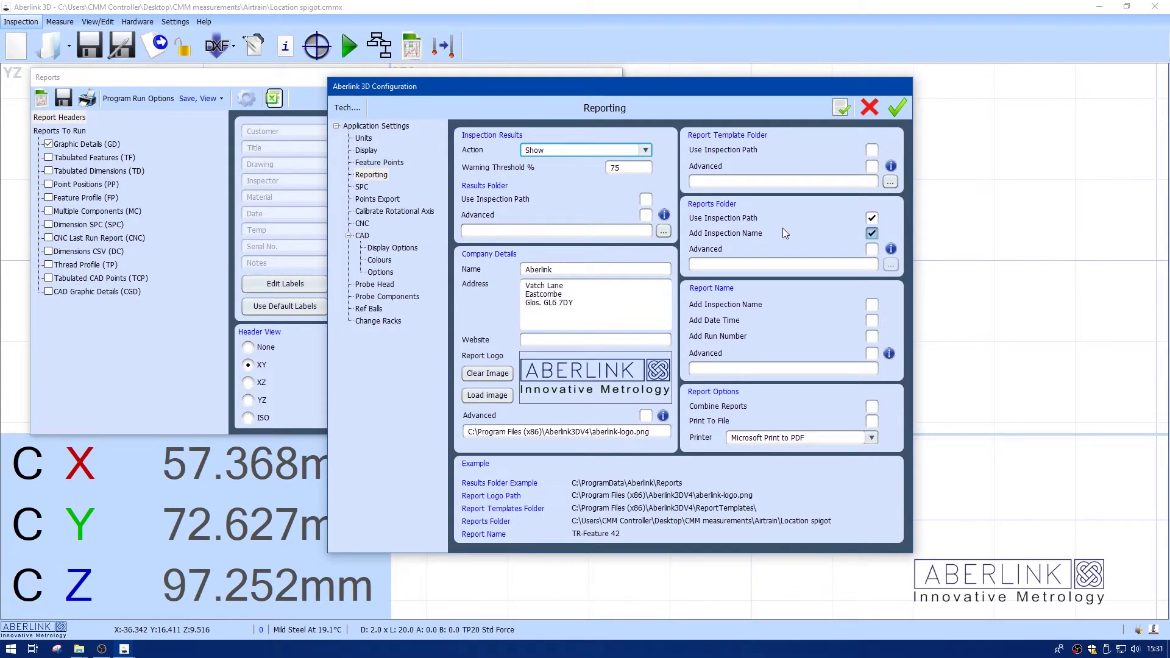
Tick the Reports Folder Advanced option and copy {inspectionDir} from the Template Examples list
click(871, 249)
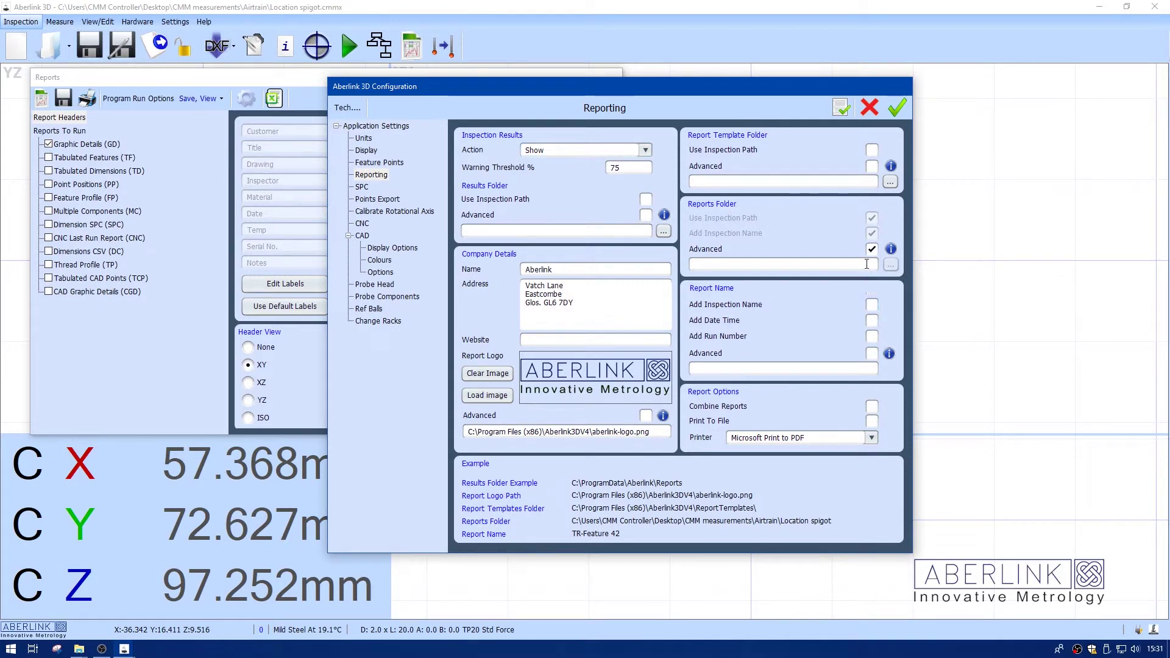
click(890, 249)
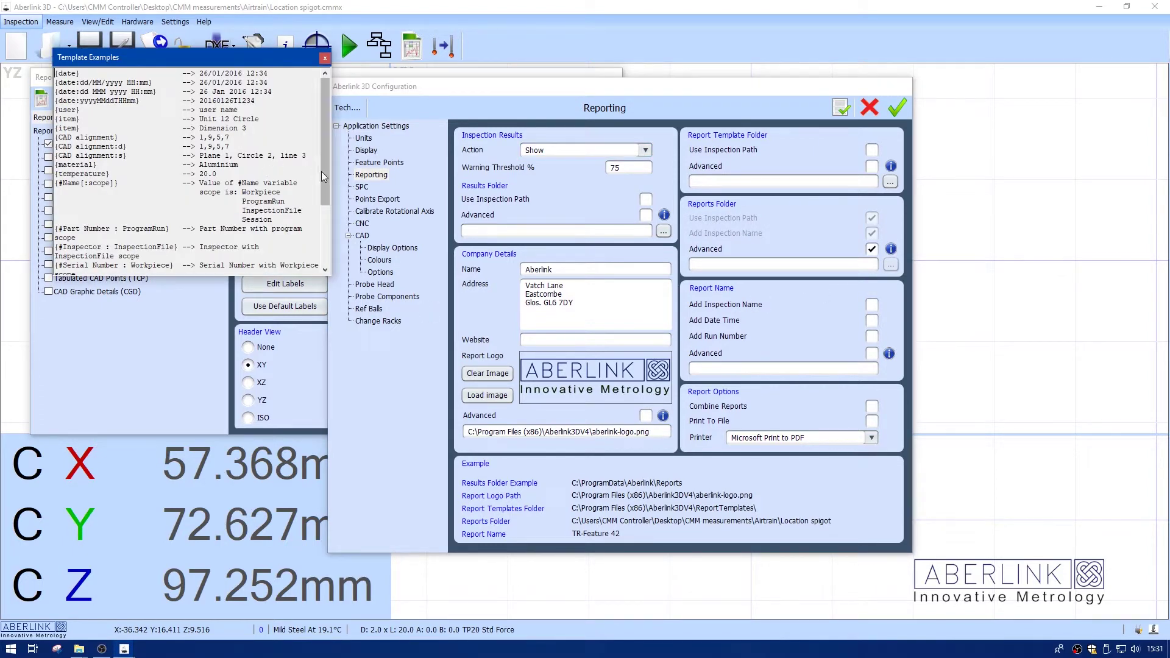
drag(324, 173, 329, 205)
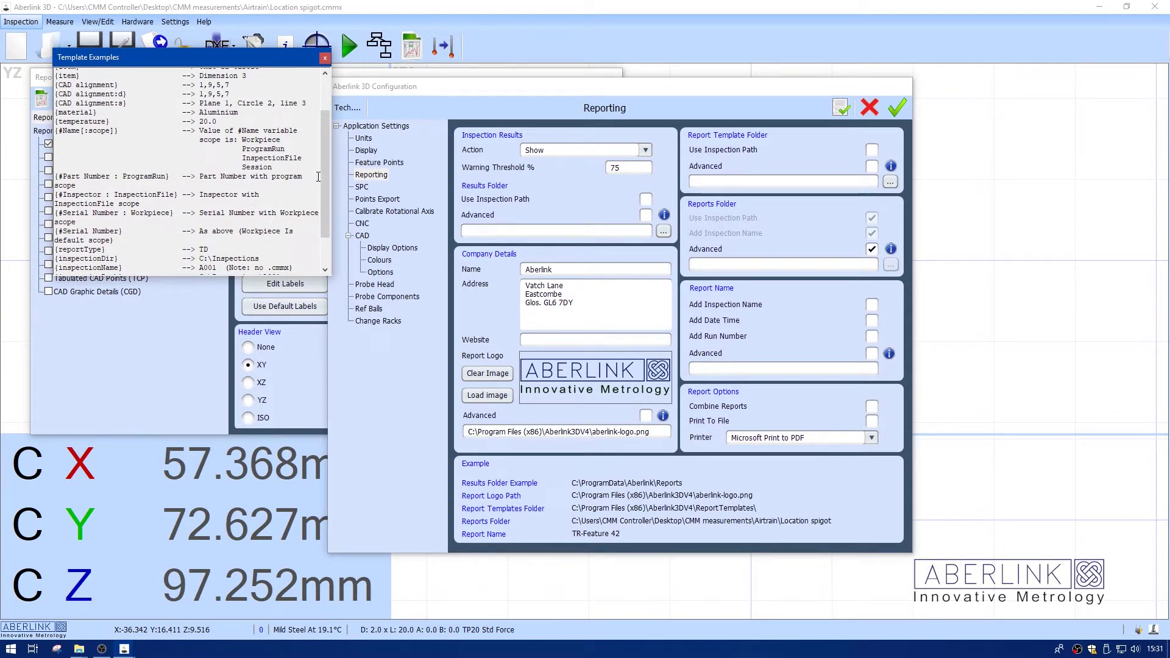
drag(322, 191, 325, 221)
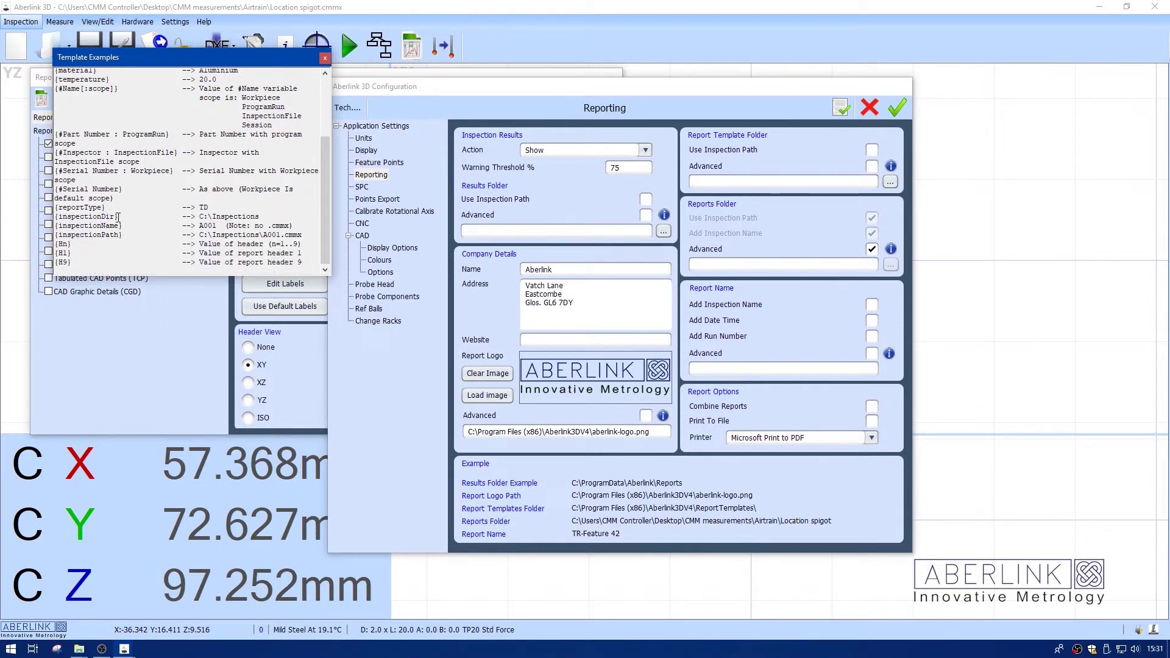
drag(118, 217, 48, 217)
key(ctrl+c)
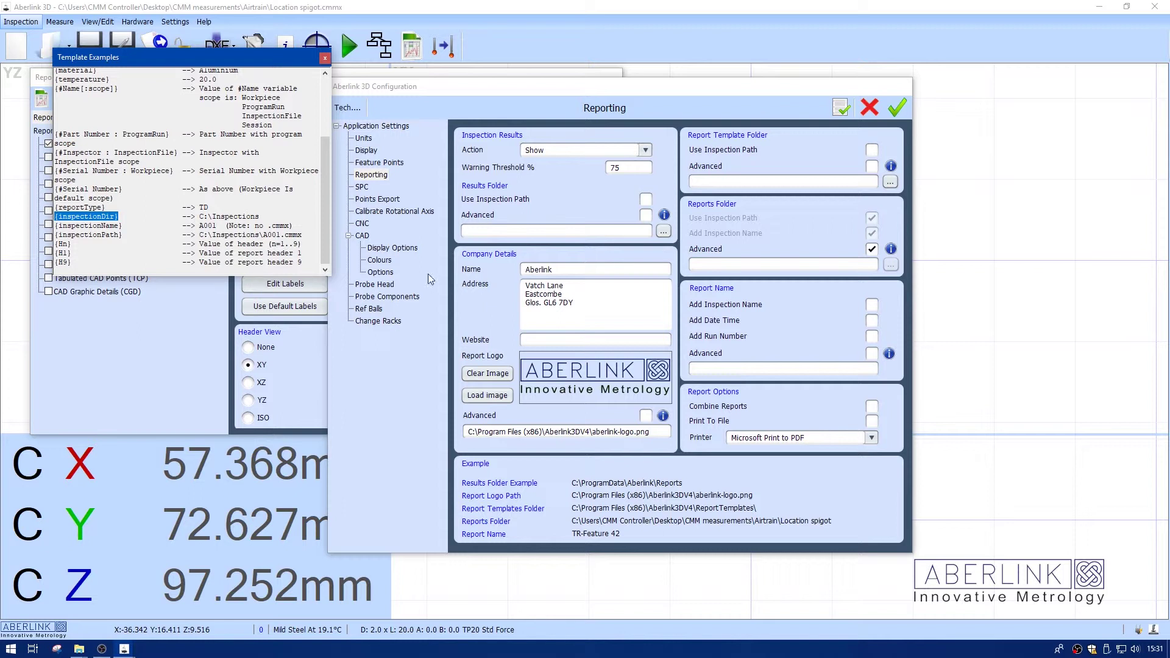
Paste {inspectionDir} into the Advanced reports folder field and confirm the sample variable values
click(702, 265)
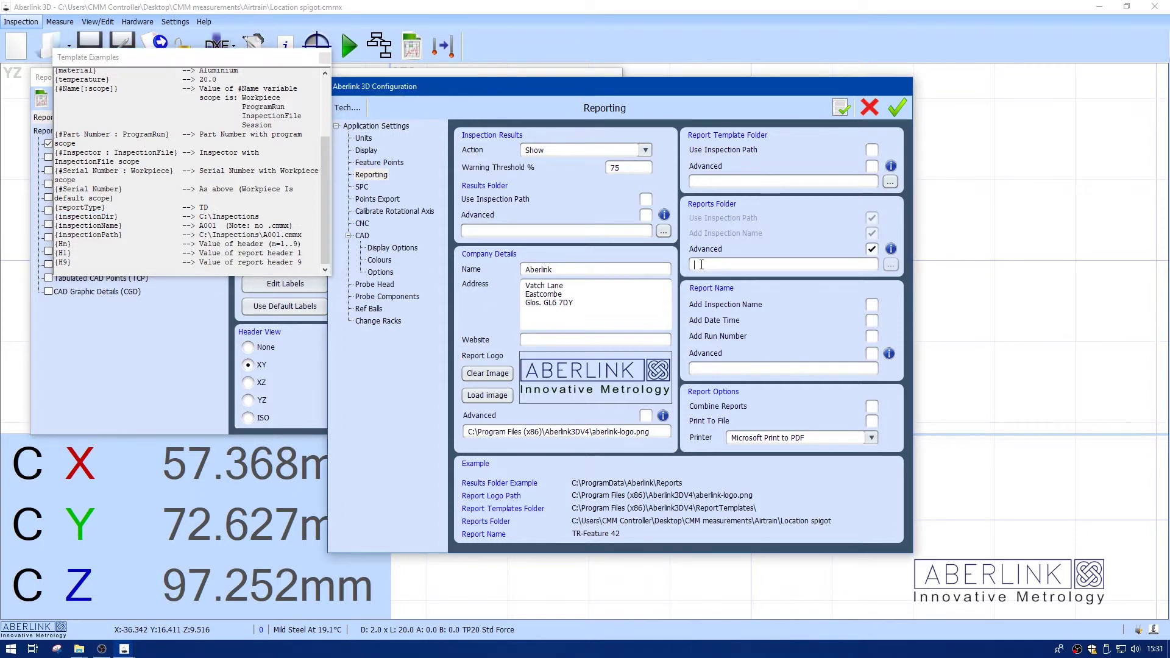
key(ctrl+v)
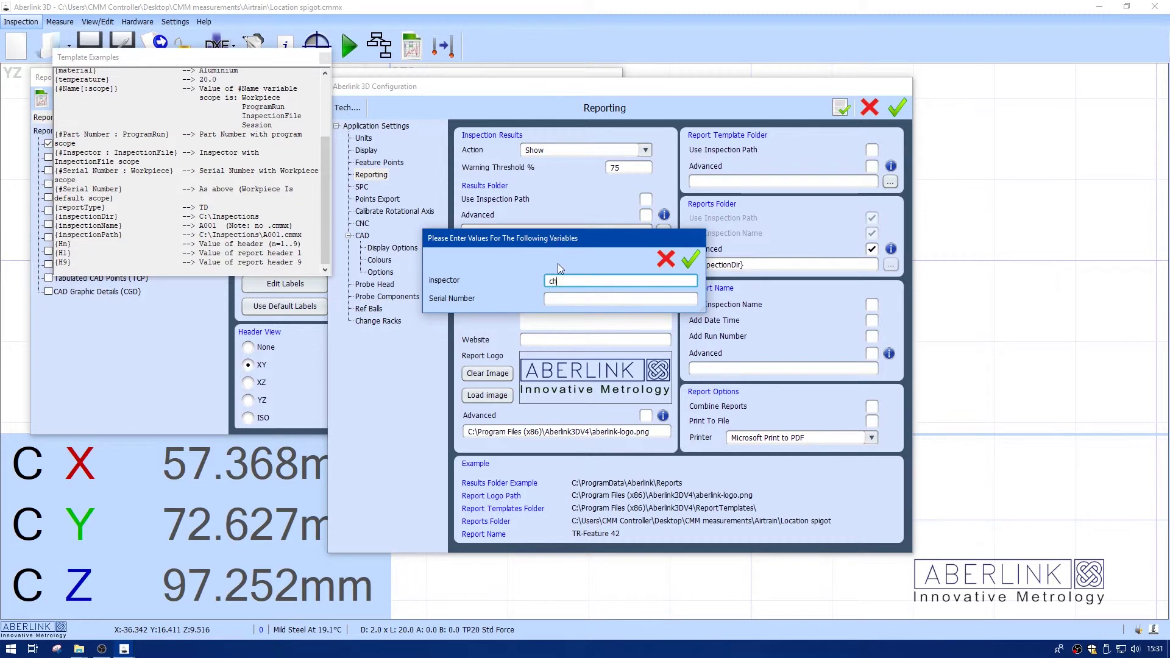
key(BackSpace)
click(569, 299)
click(690, 259)
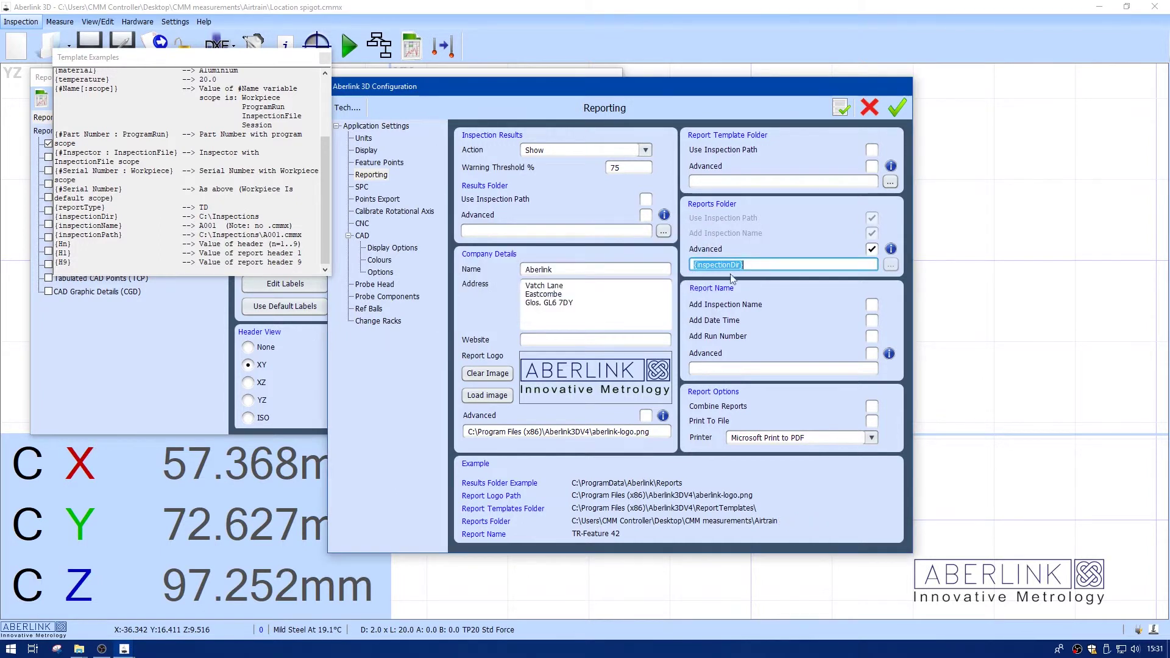
click(753, 262)
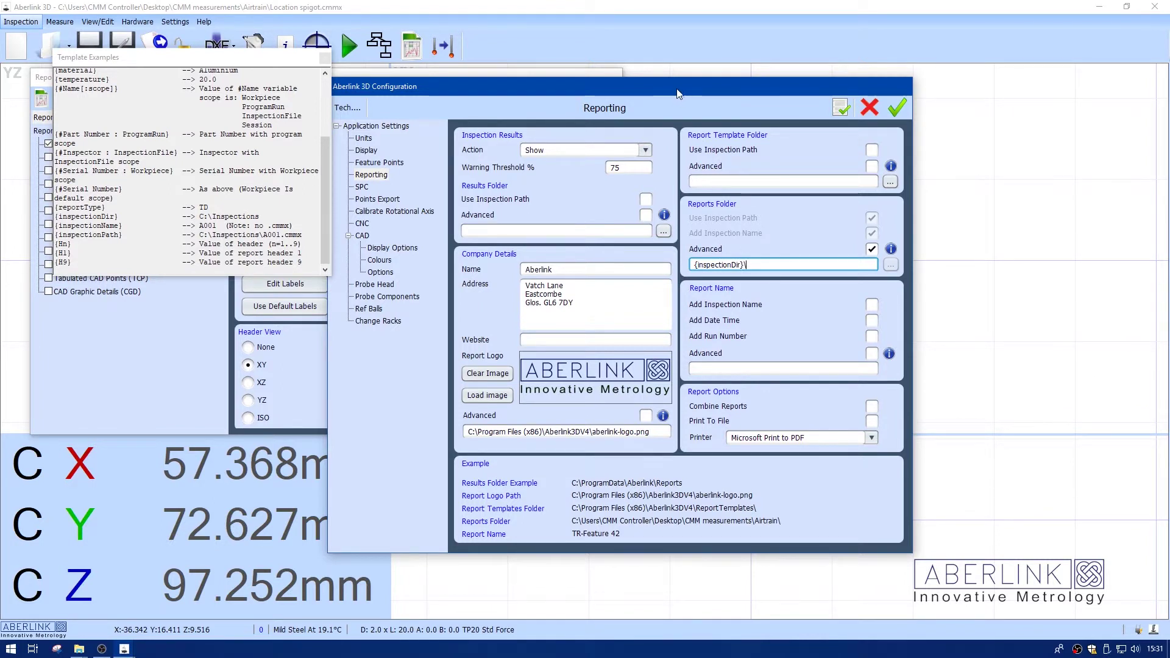
Close the template examples and append {h2} so the folder reads {inspectionDir}\{h2}
drag(678, 93, 839, 98)
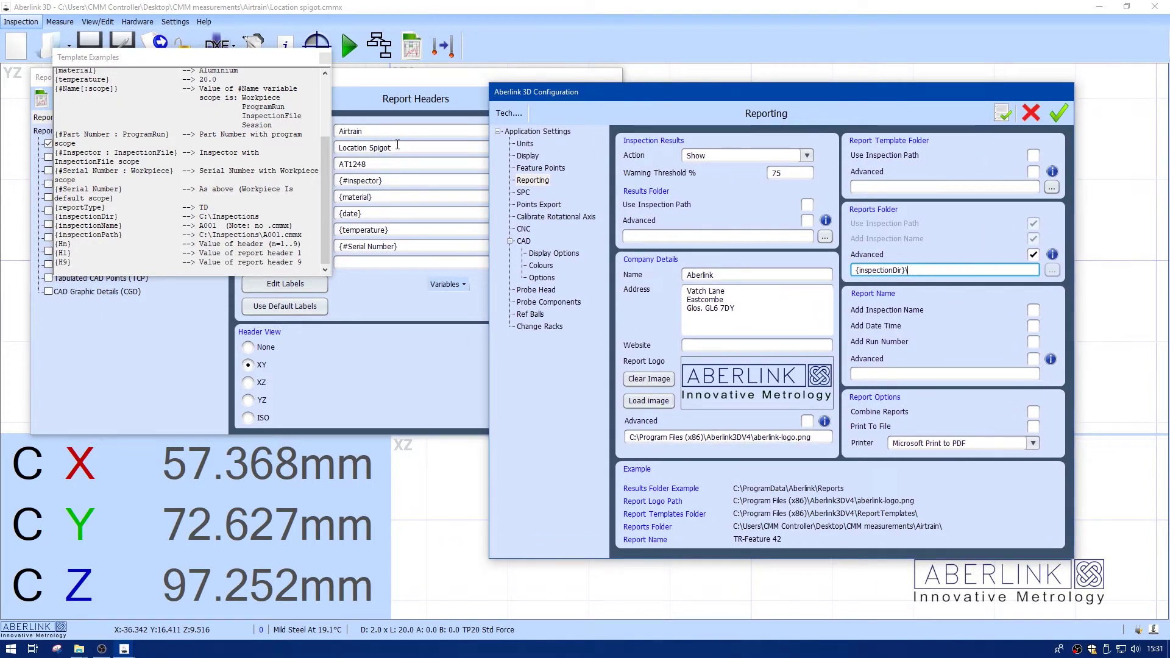
click(324, 58)
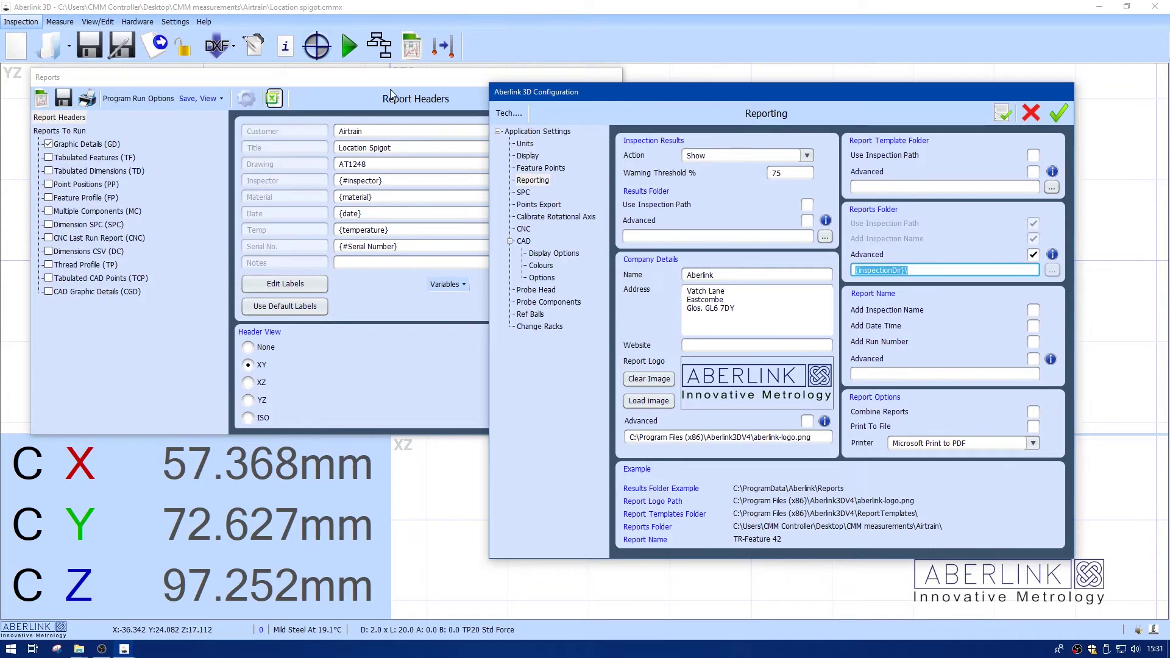
drag(426, 76, 331, 90)
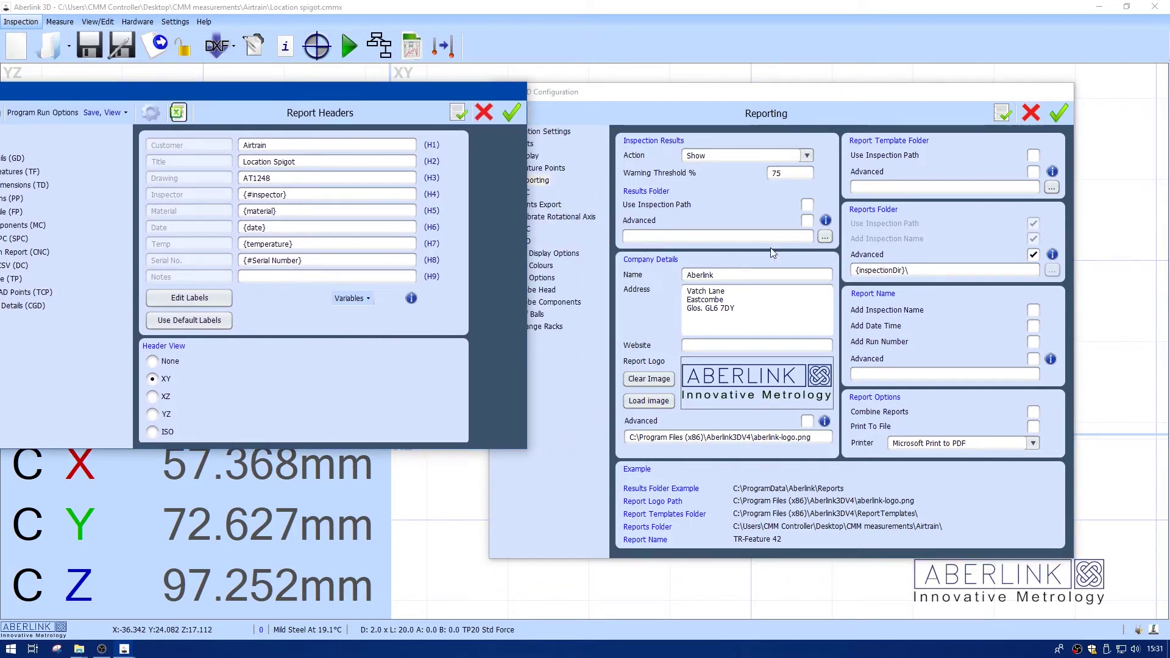
click(923, 269)
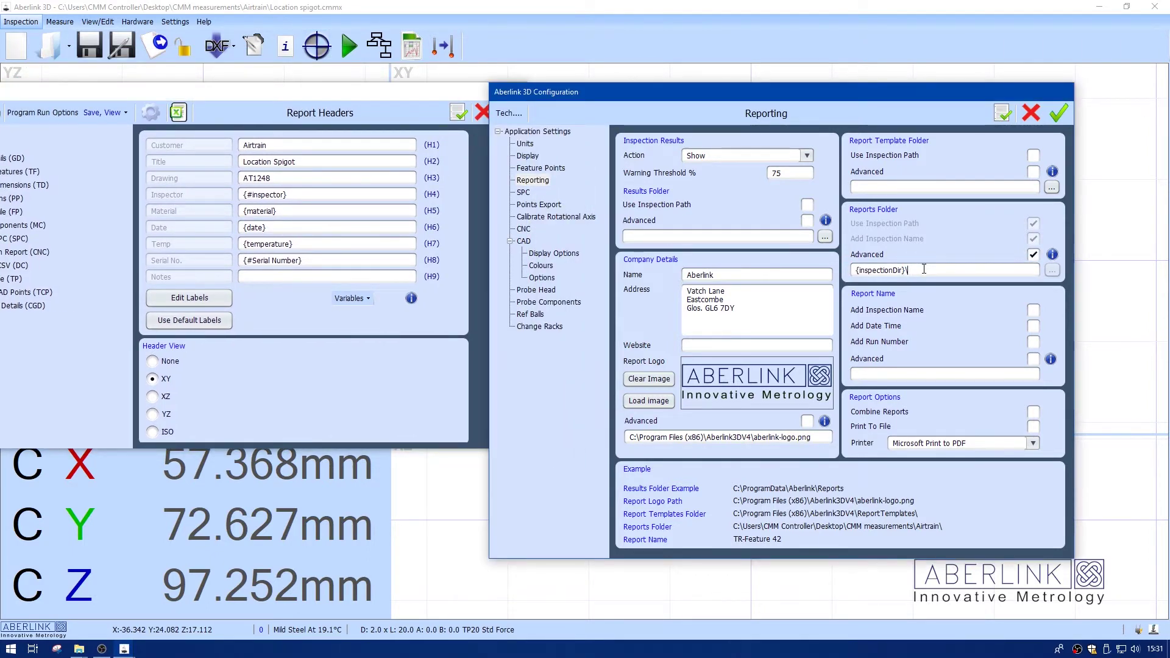
text({h2})
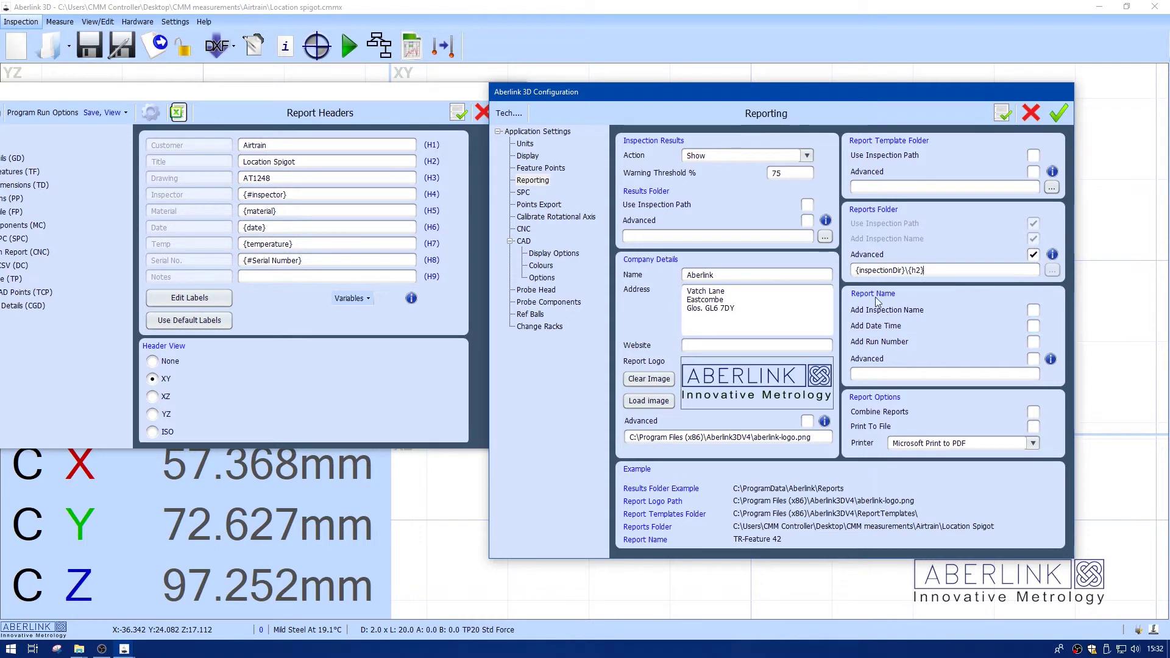
Tick Report Name Advanced and enter the {h1}{h2}{h8} name template
click(1033, 358)
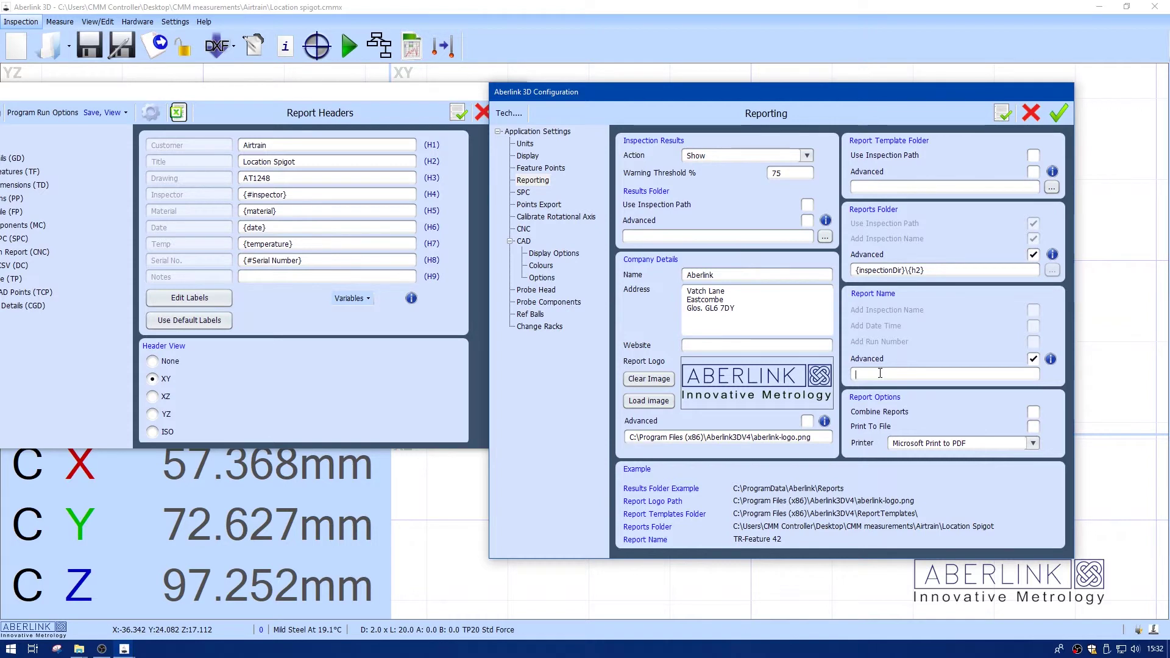
text({h1}{h)
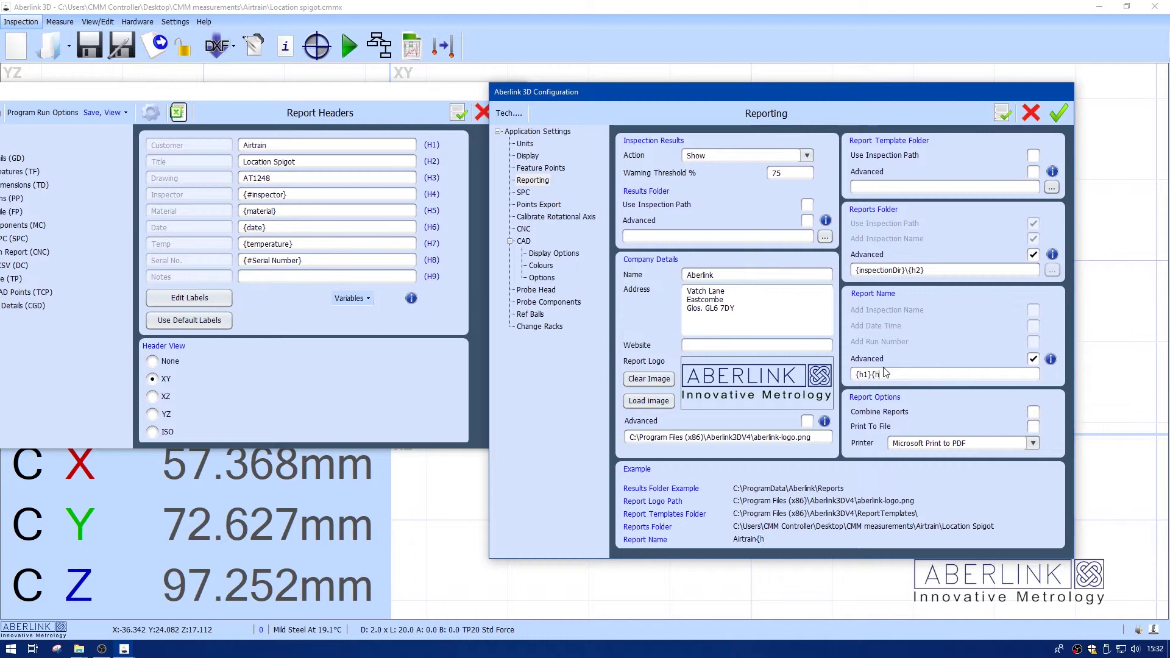
text(})
text(h8)
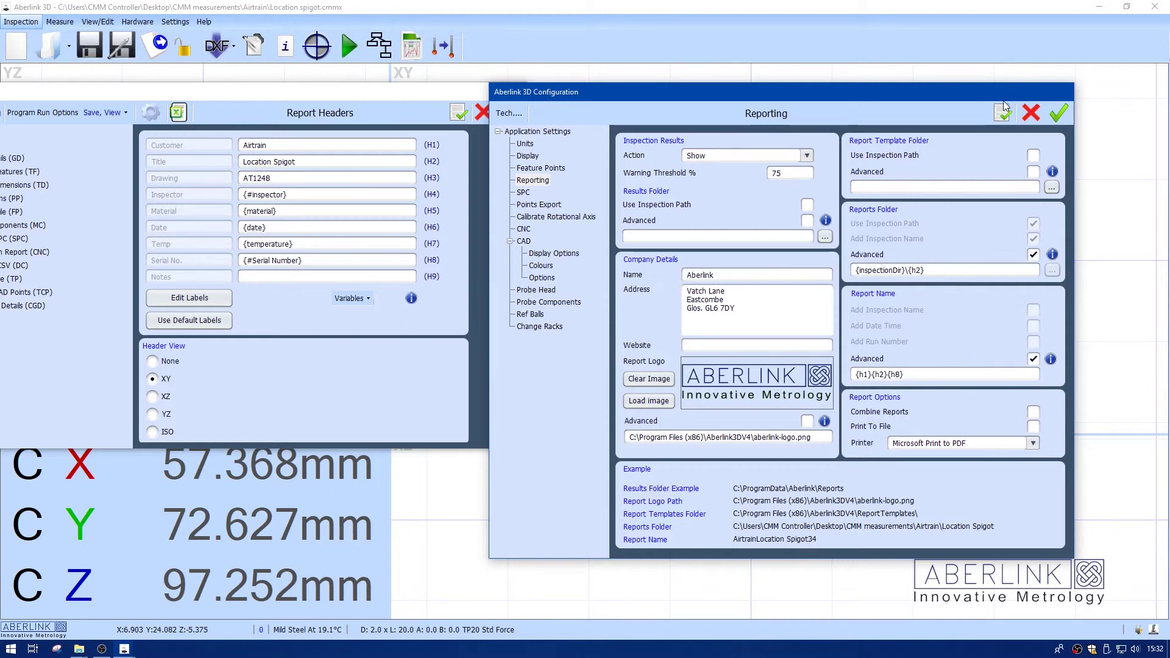
Keep the new reporting configuration and report header settings, then start the inspection run
click(1059, 115)
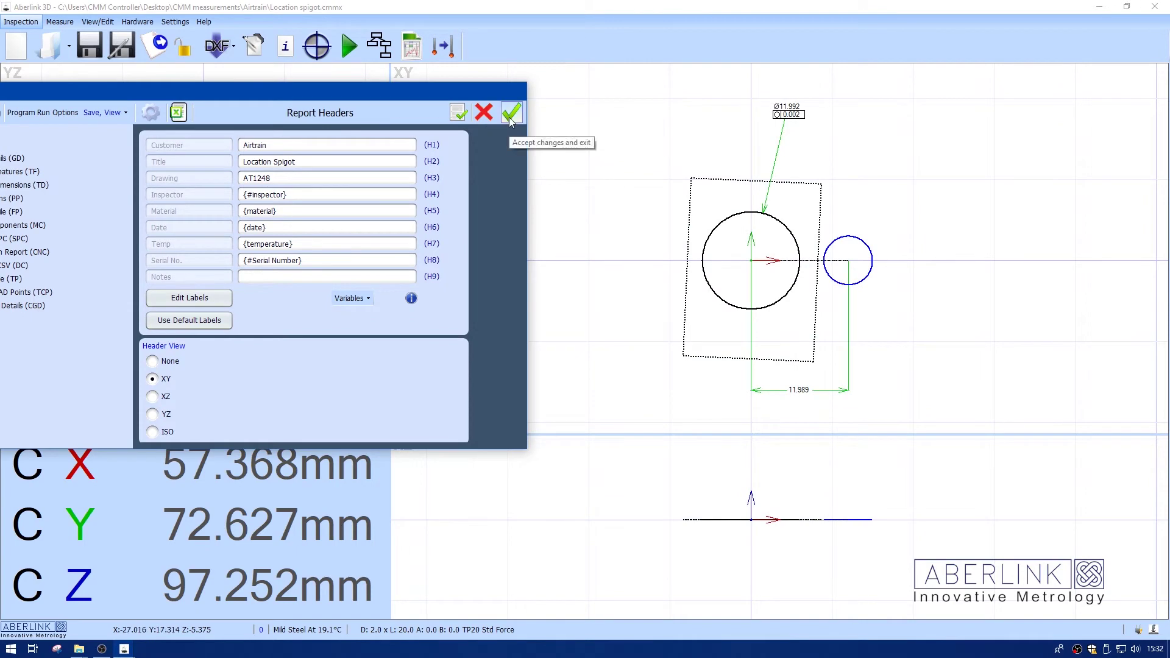
click(509, 116)
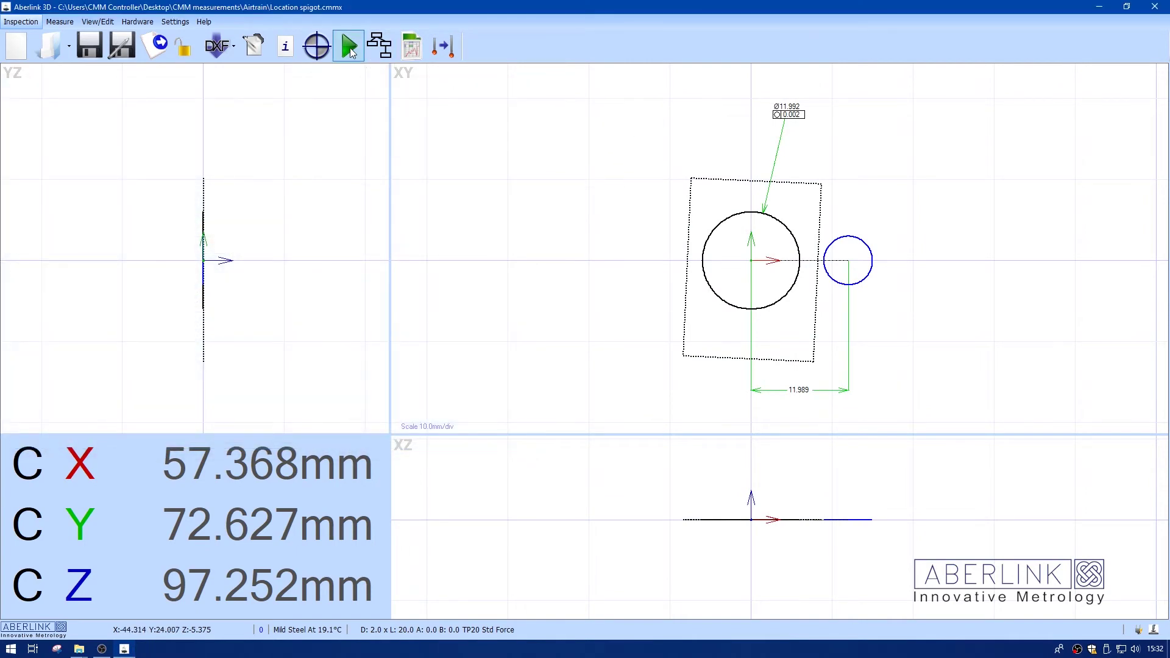
click(349, 46)
Enter the inspector's name and the part serial number, then confirm to produce the graphic report
text(lc)
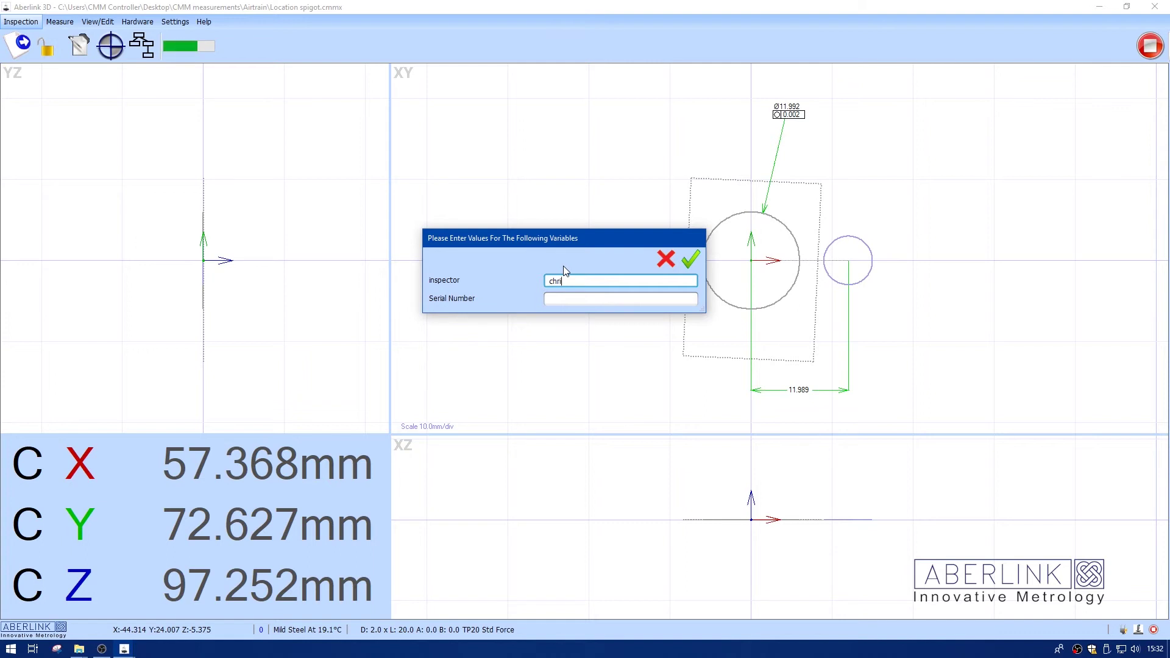
key(BackSpace)
key(BackSpace)
key(BackSpace)
click(566, 297)
text(46)
click(690, 260)
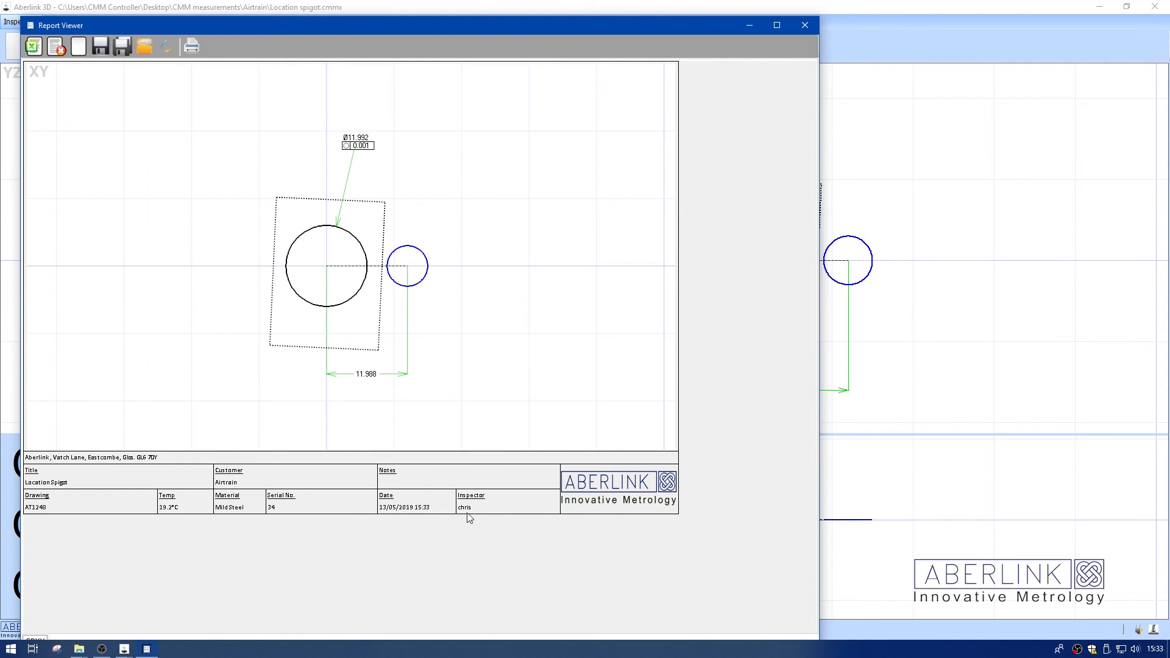
Check in File Explorer that AirtrainLocation Spigot34.xlsx is in Desktop\CMM measurements\Airtrain\Location Spigot
click(804, 25)
right_click(15, 646)
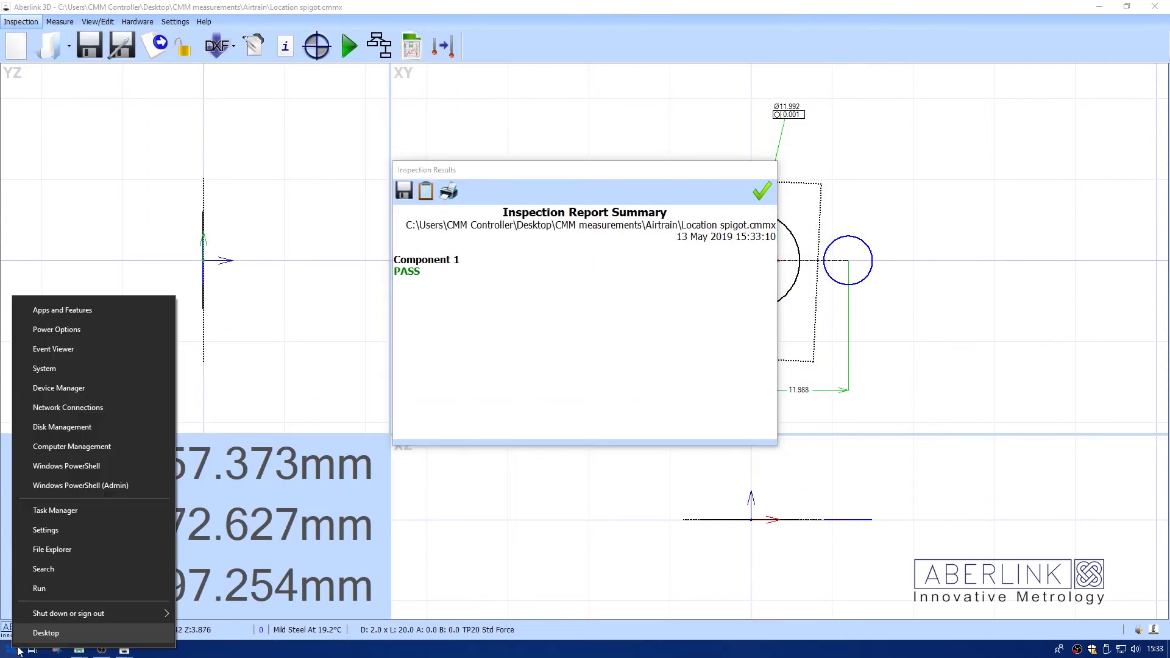
click(57, 549)
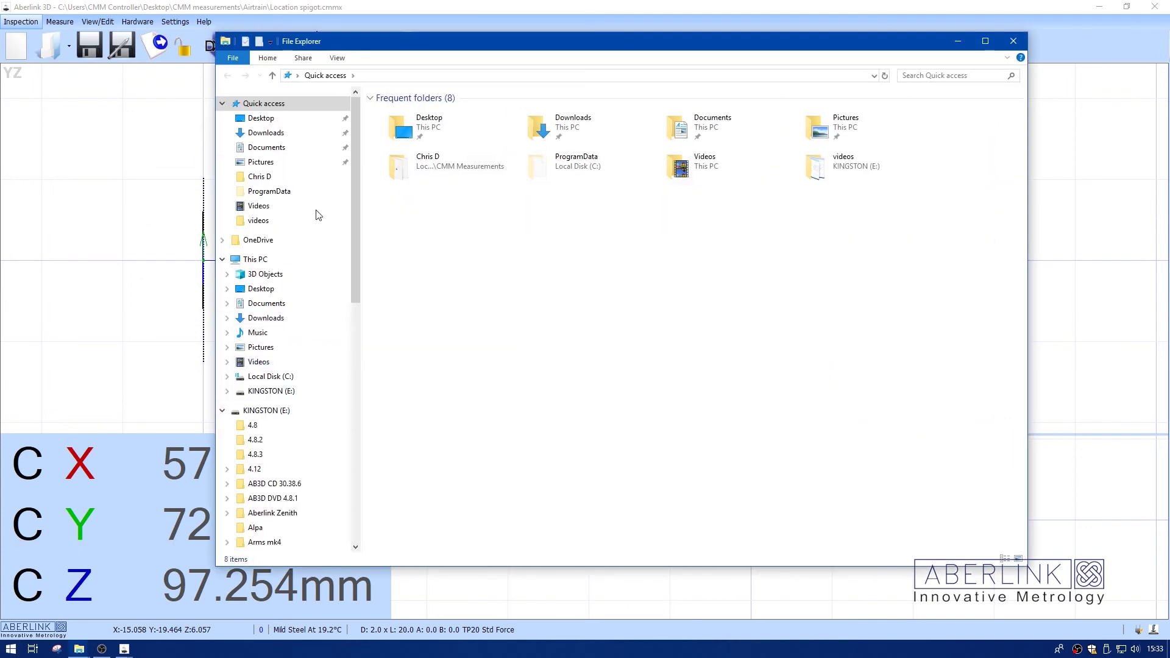
click(277, 121)
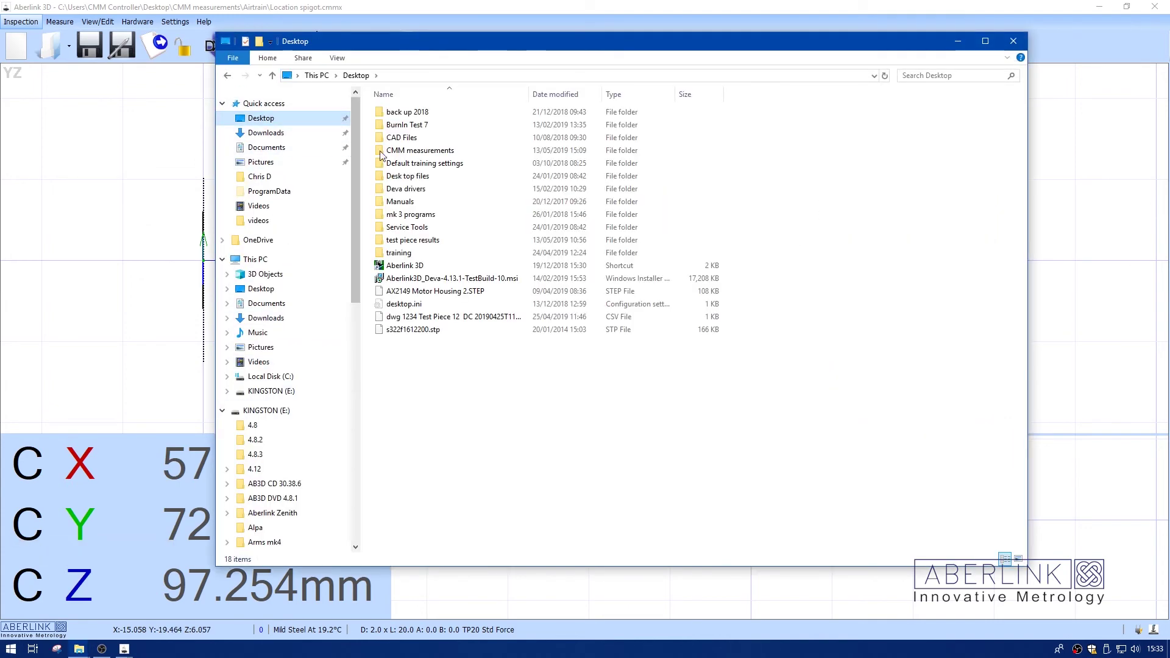
double_click(402, 150)
click(395, 119)
double_click(395, 116)
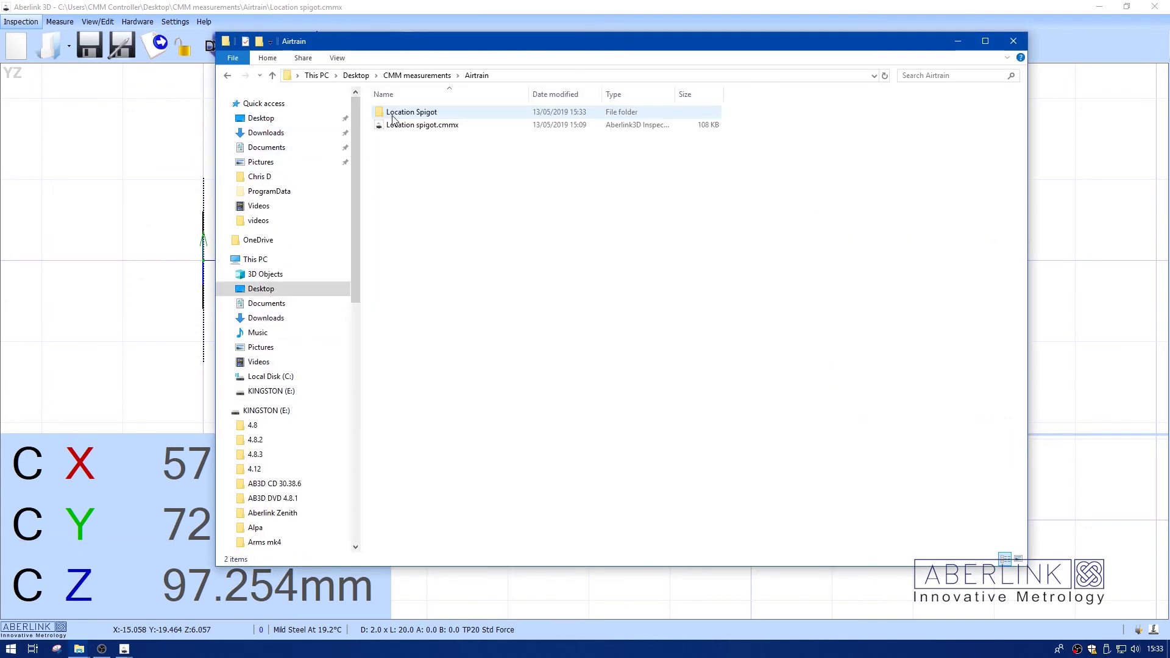
click(416, 116)
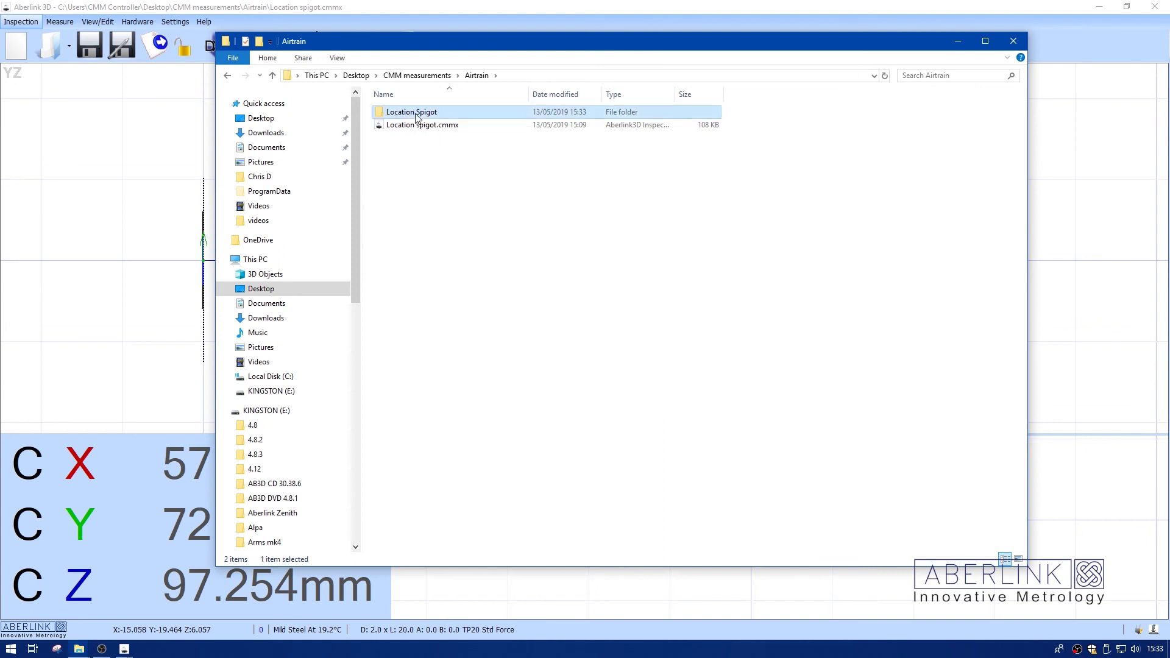
double_click(416, 113)
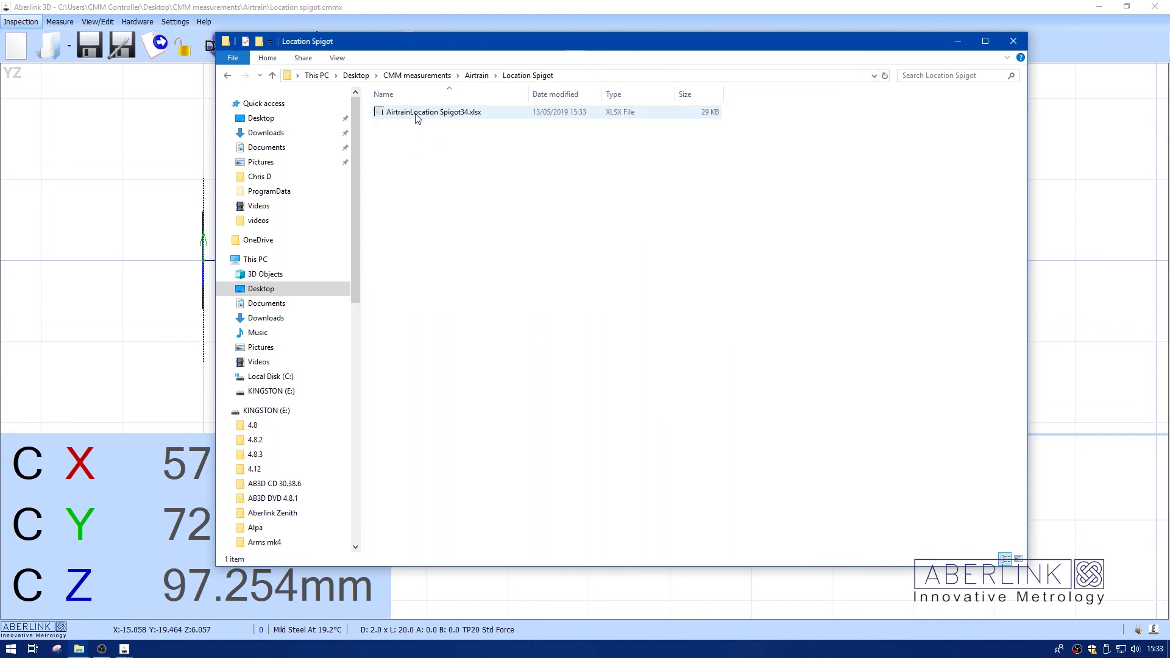
click(453, 119)
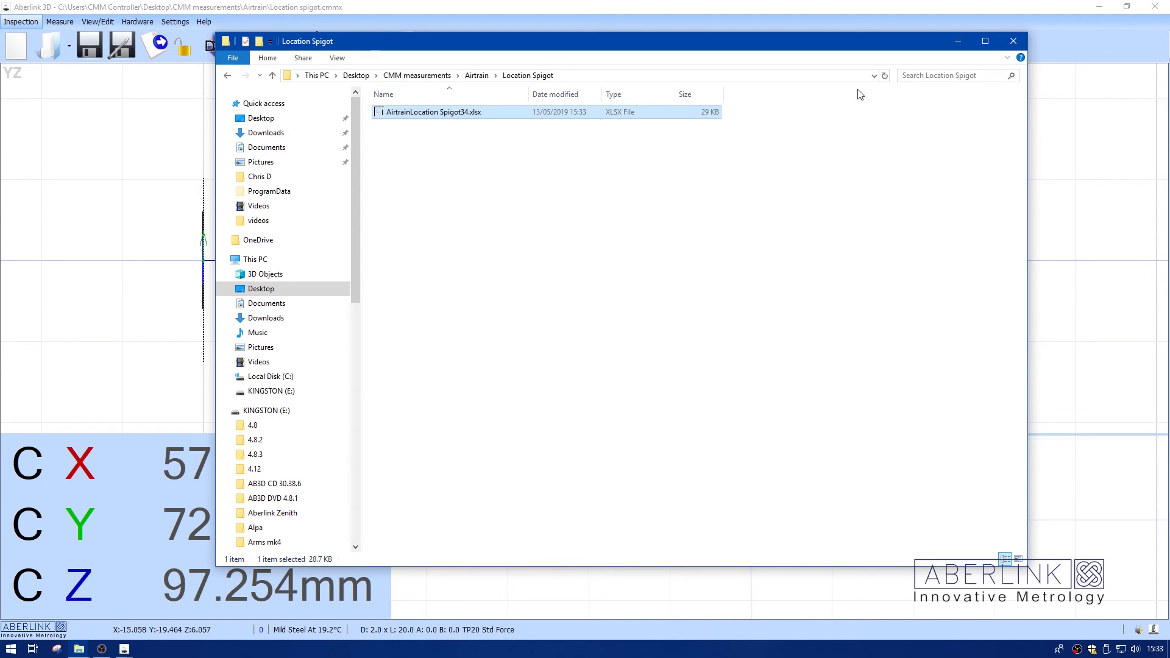
click(1013, 41)
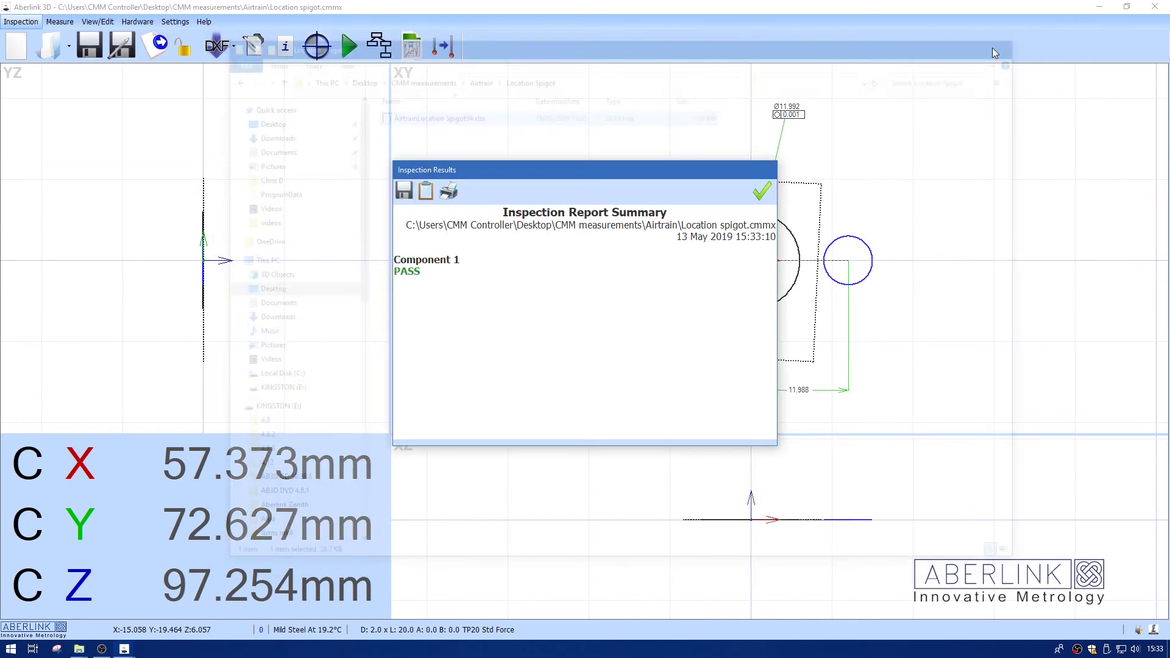
Dismiss the inspection results, generate the reports, and clear the Report Viewer to a blank page
click(762, 191)
click(412, 47)
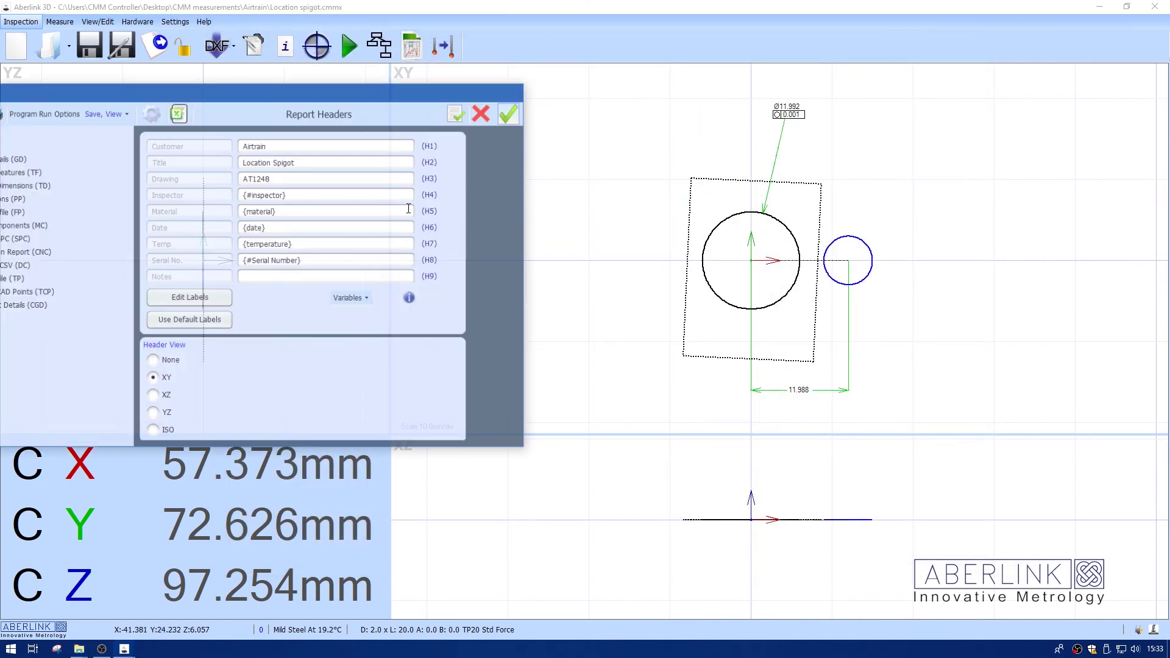
drag(186, 92, 305, 118)
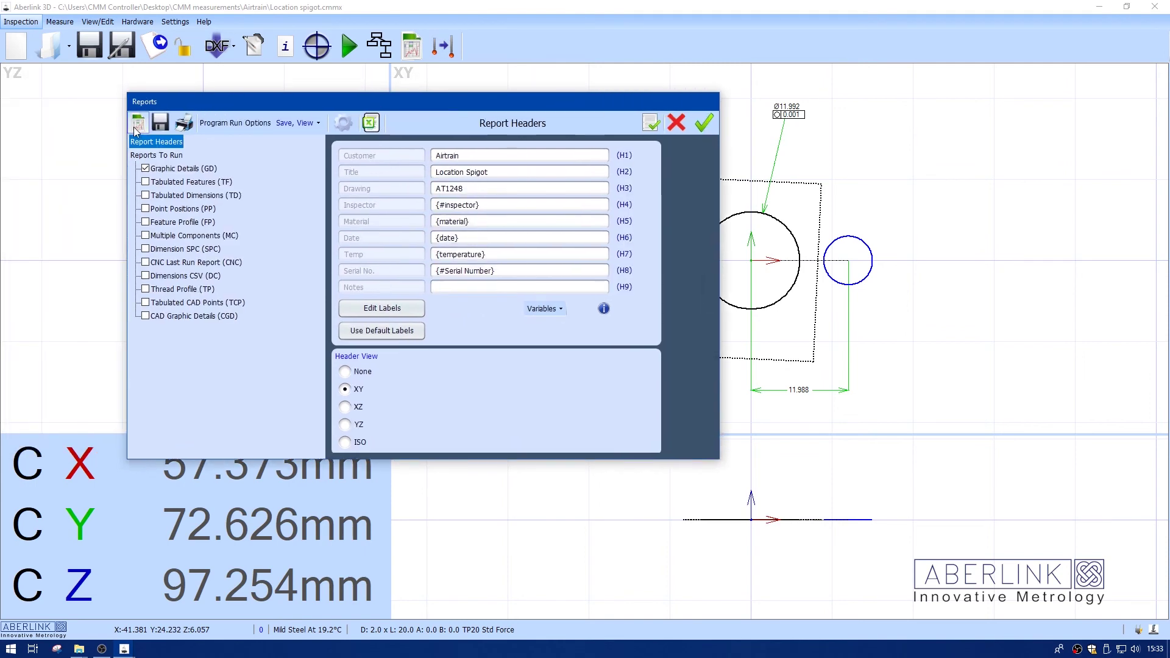
click(138, 122)
click(78, 46)
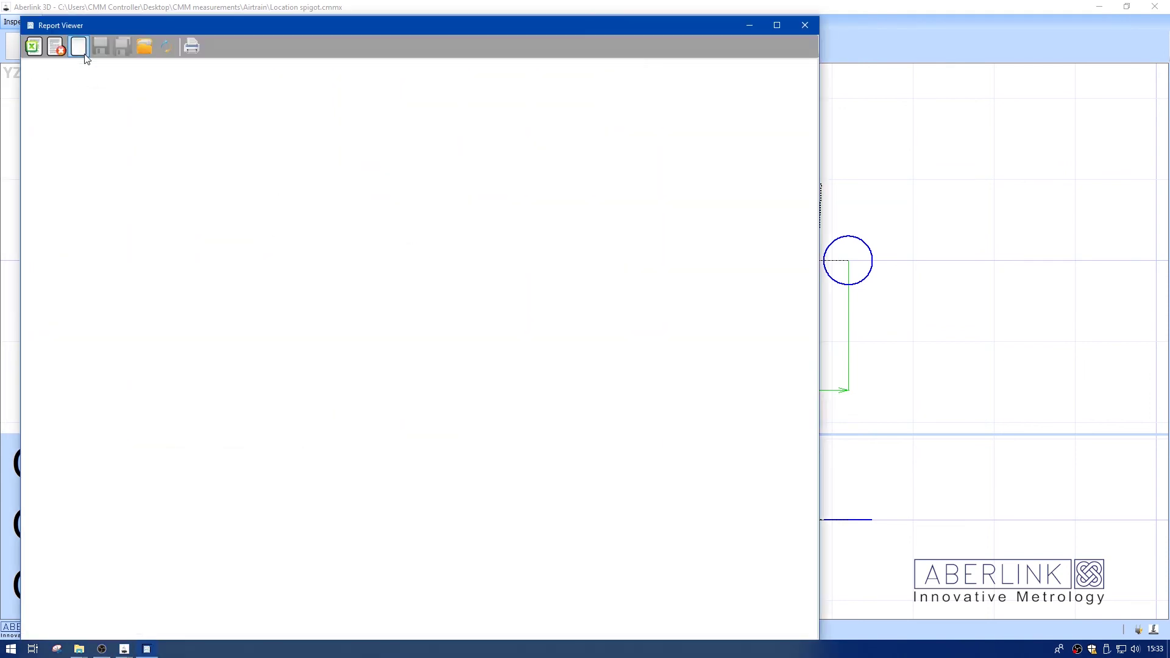
Load AirtrainLocation Spigot34.xlsx from Desktop\CMM measurements\Airtrain\Location Spigot into the Report Viewer
click(34, 48)
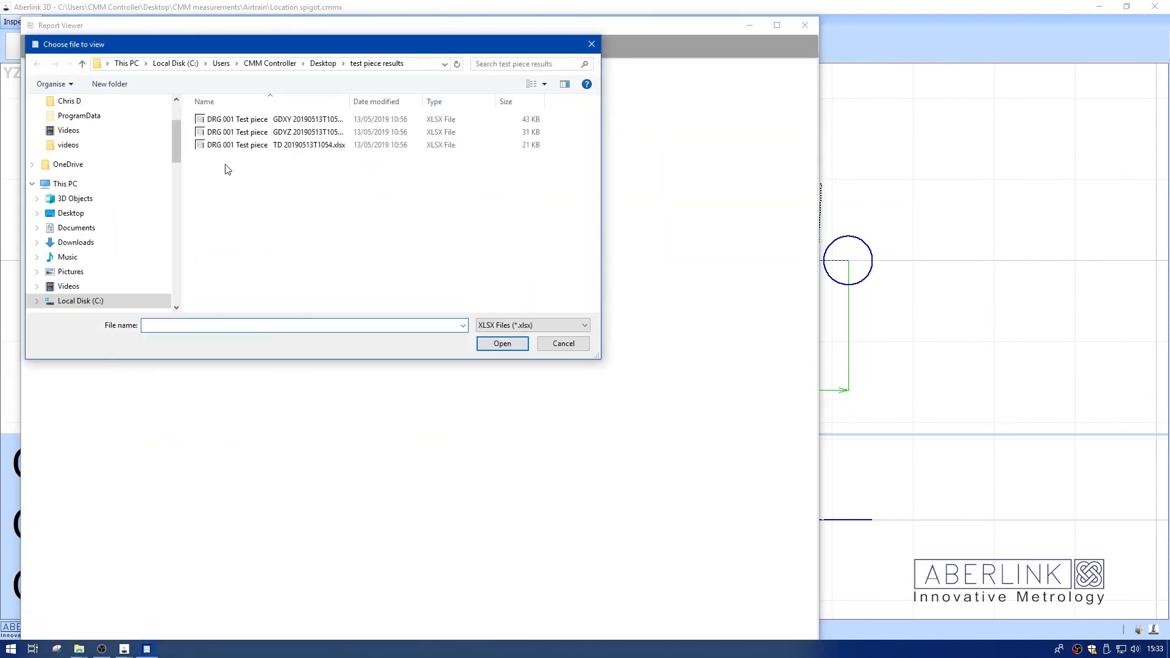
click(323, 64)
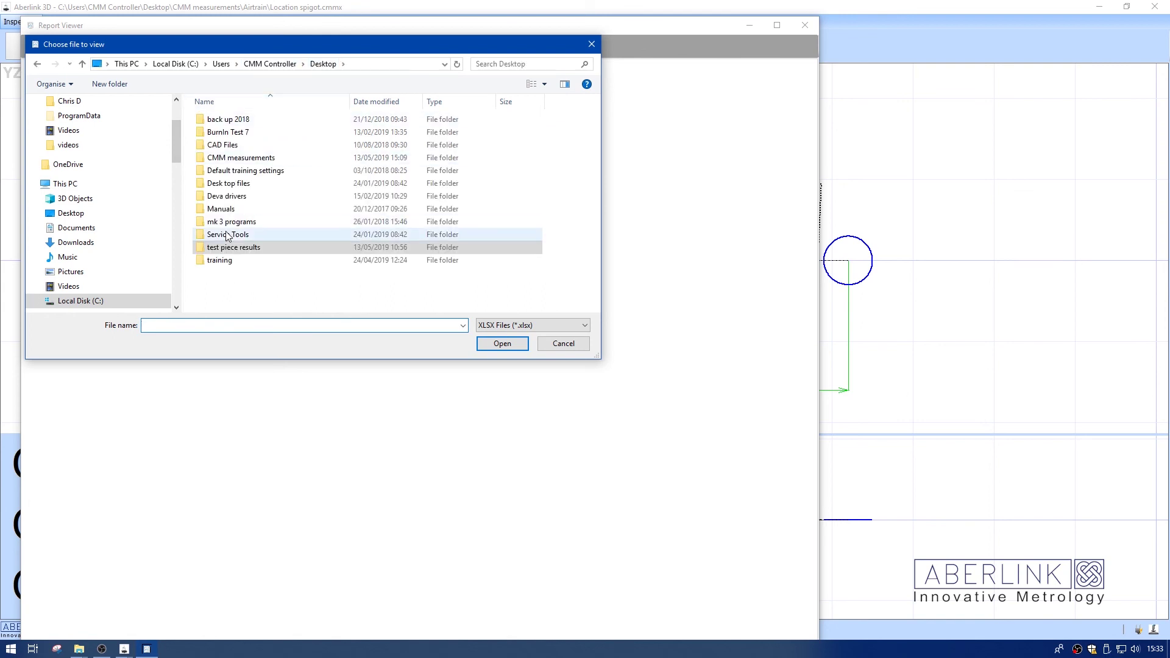
double_click(225, 159)
double_click(211, 118)
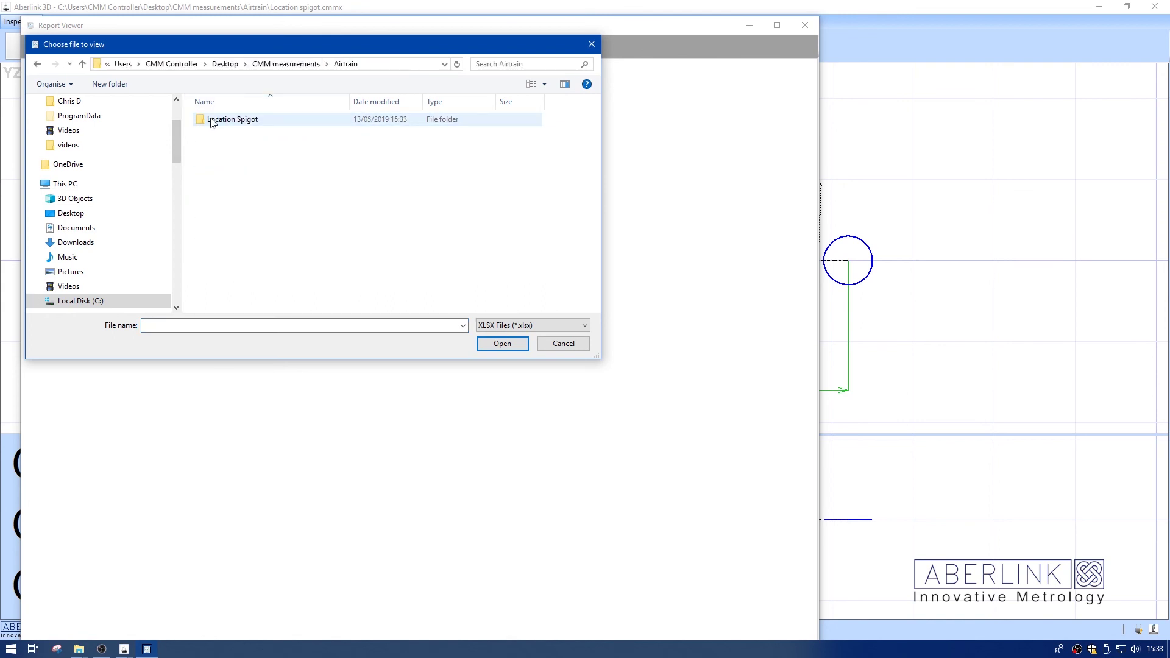
double_click(215, 121)
click(223, 121)
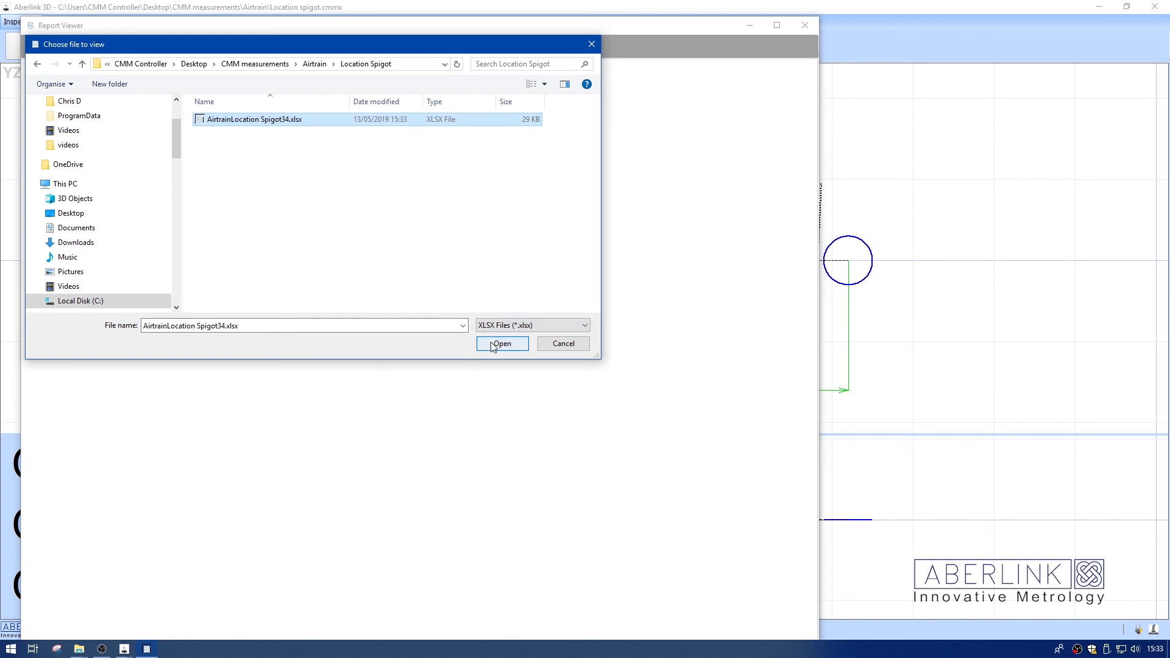
click(518, 344)
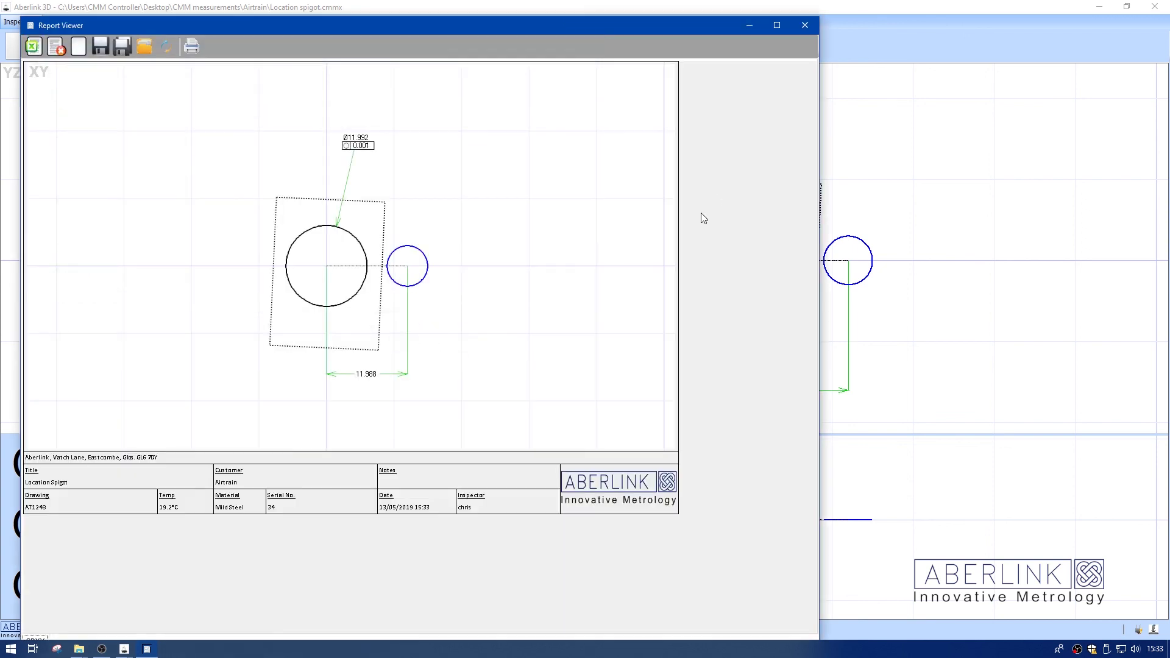